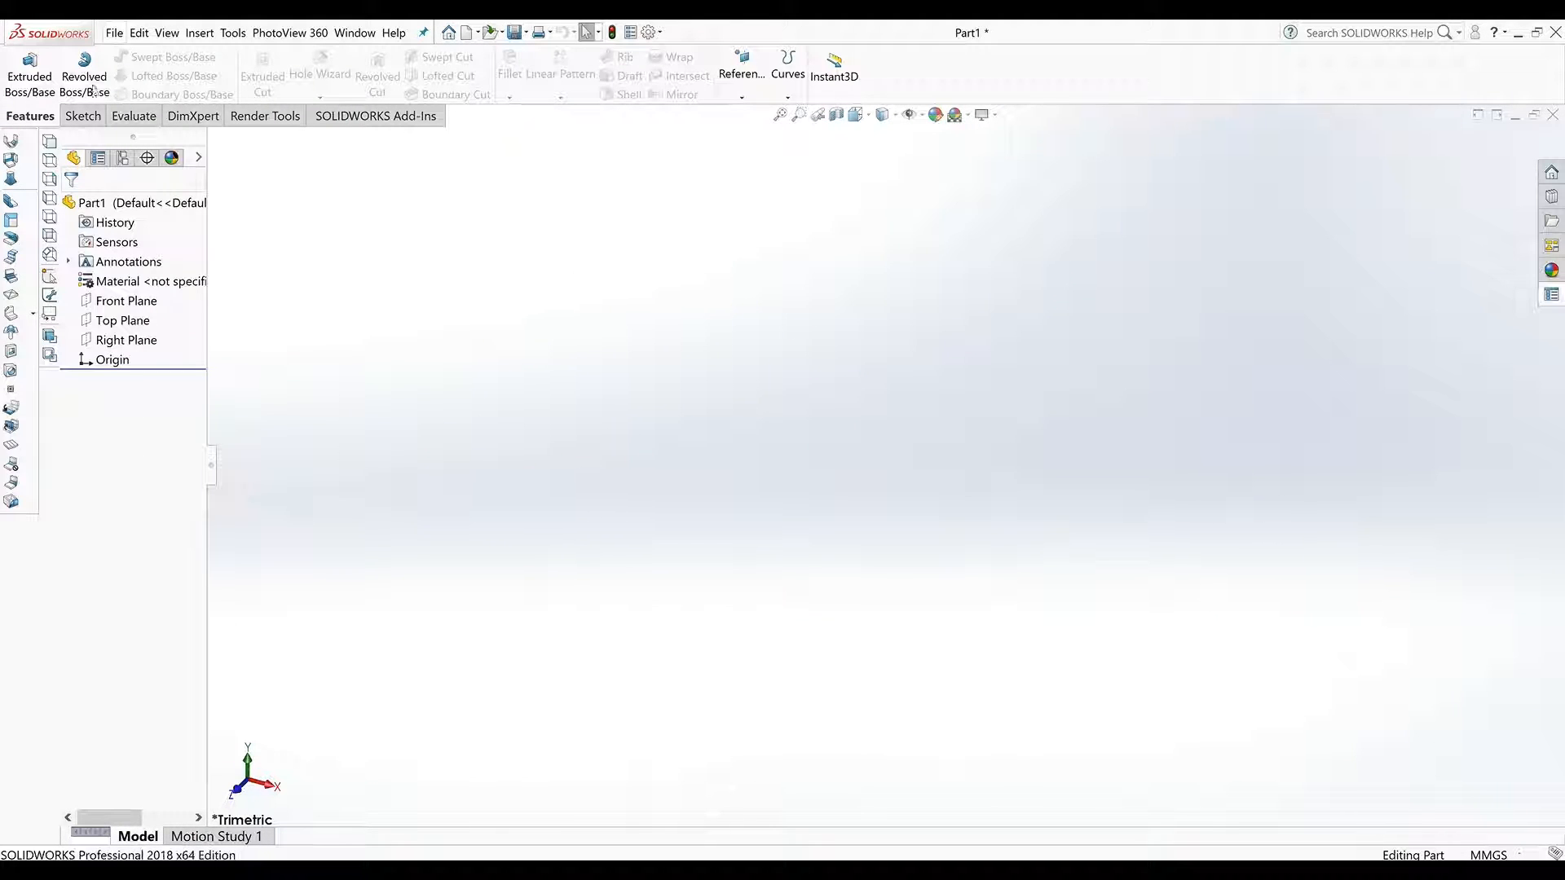
- Start a sketch on the Front Plane and draw a center rectangle about 192 by 112 mm centred on the origin
left_click(83, 115)
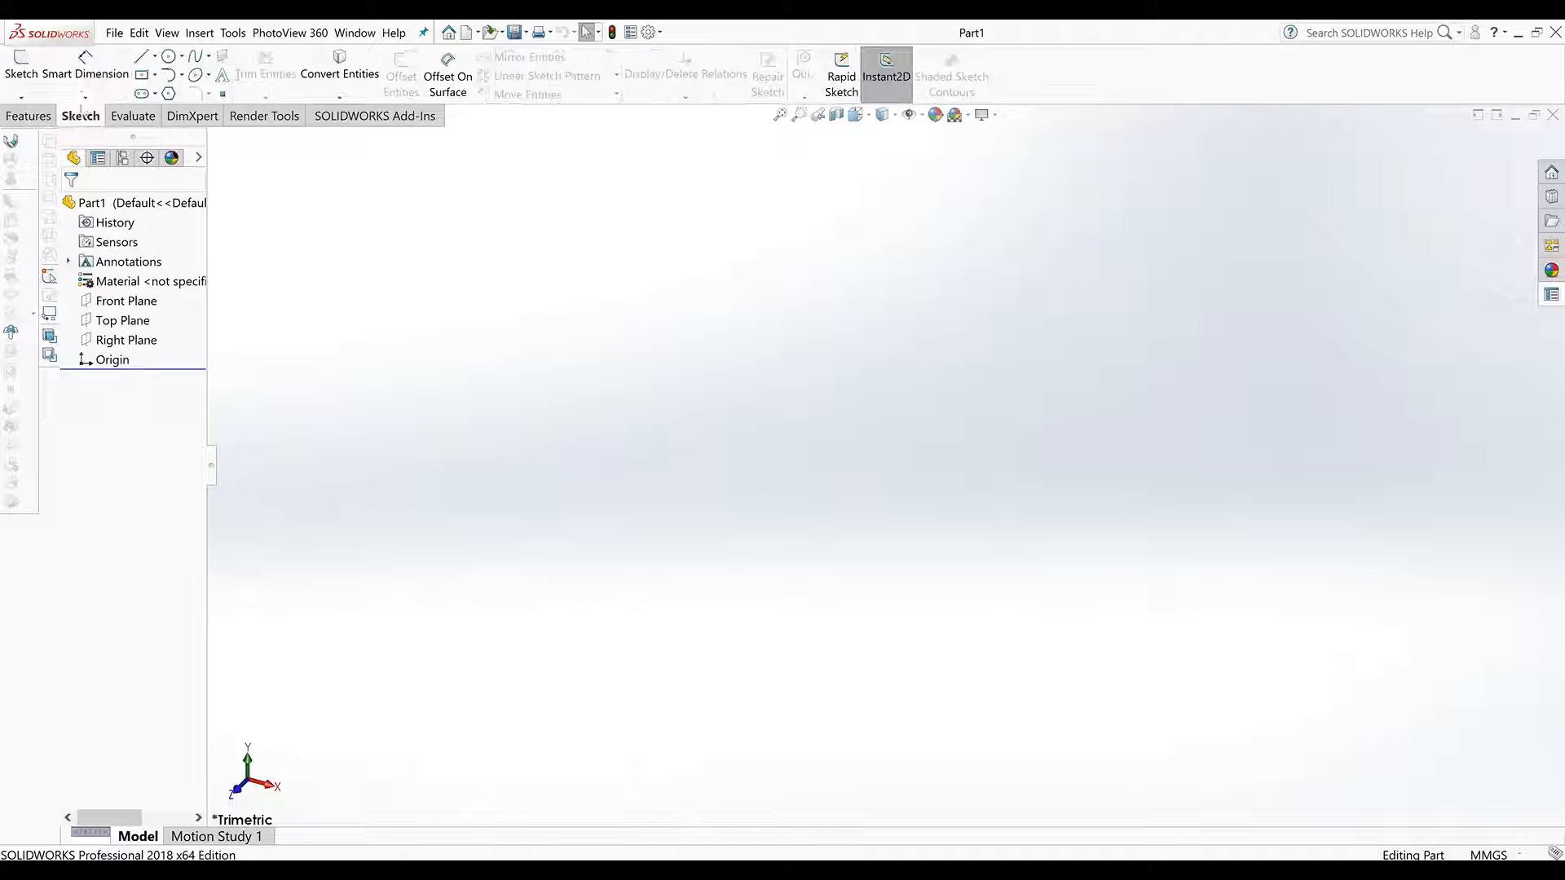
left_click(141, 75)
left_click(1083, 378)
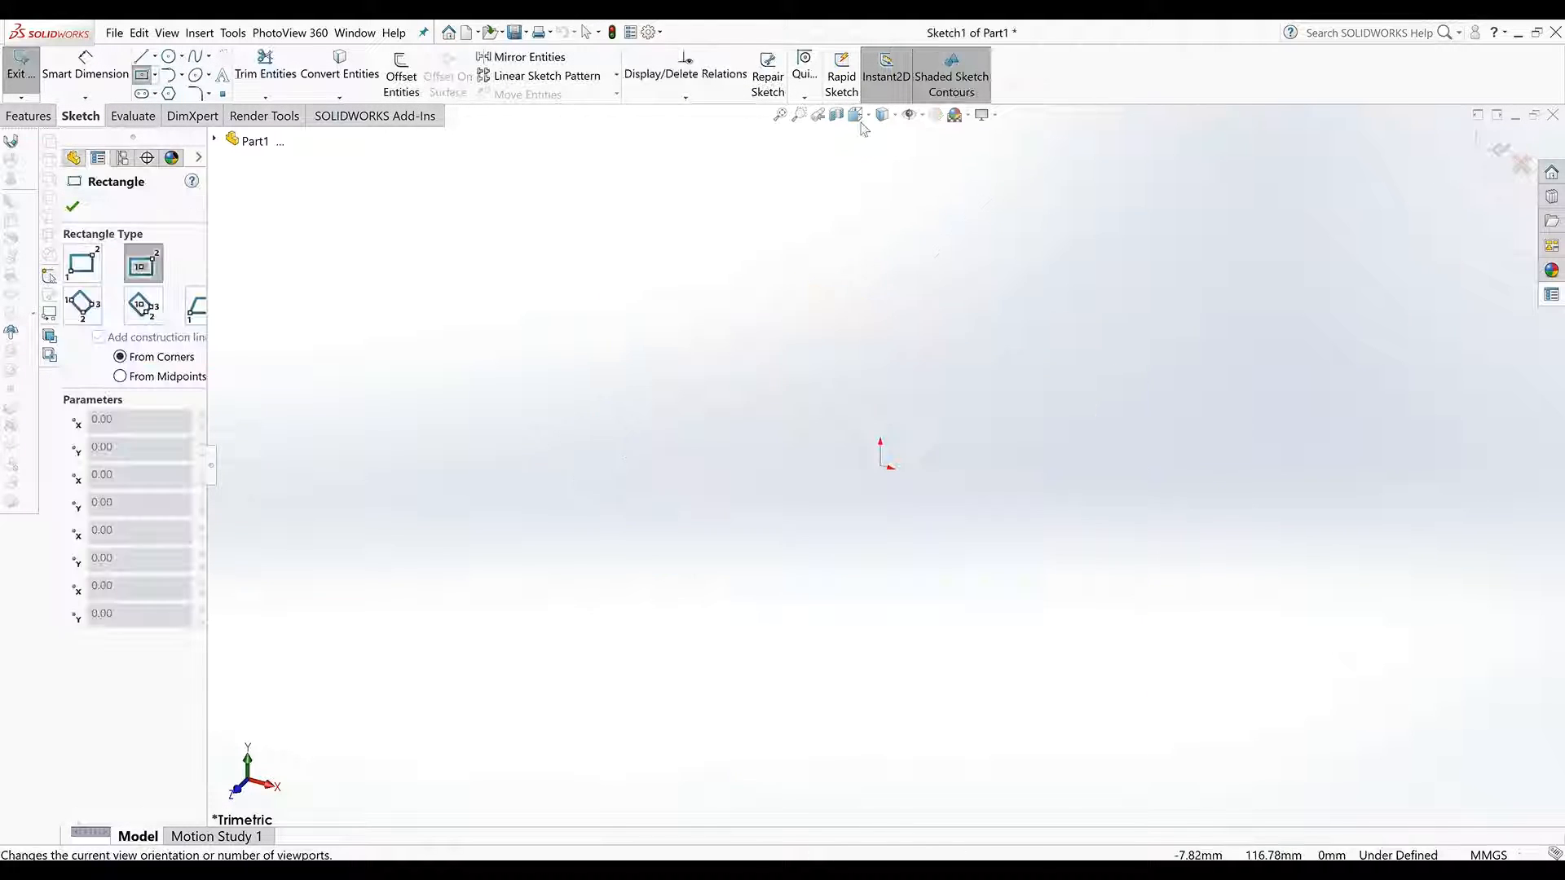
left_click(857, 118)
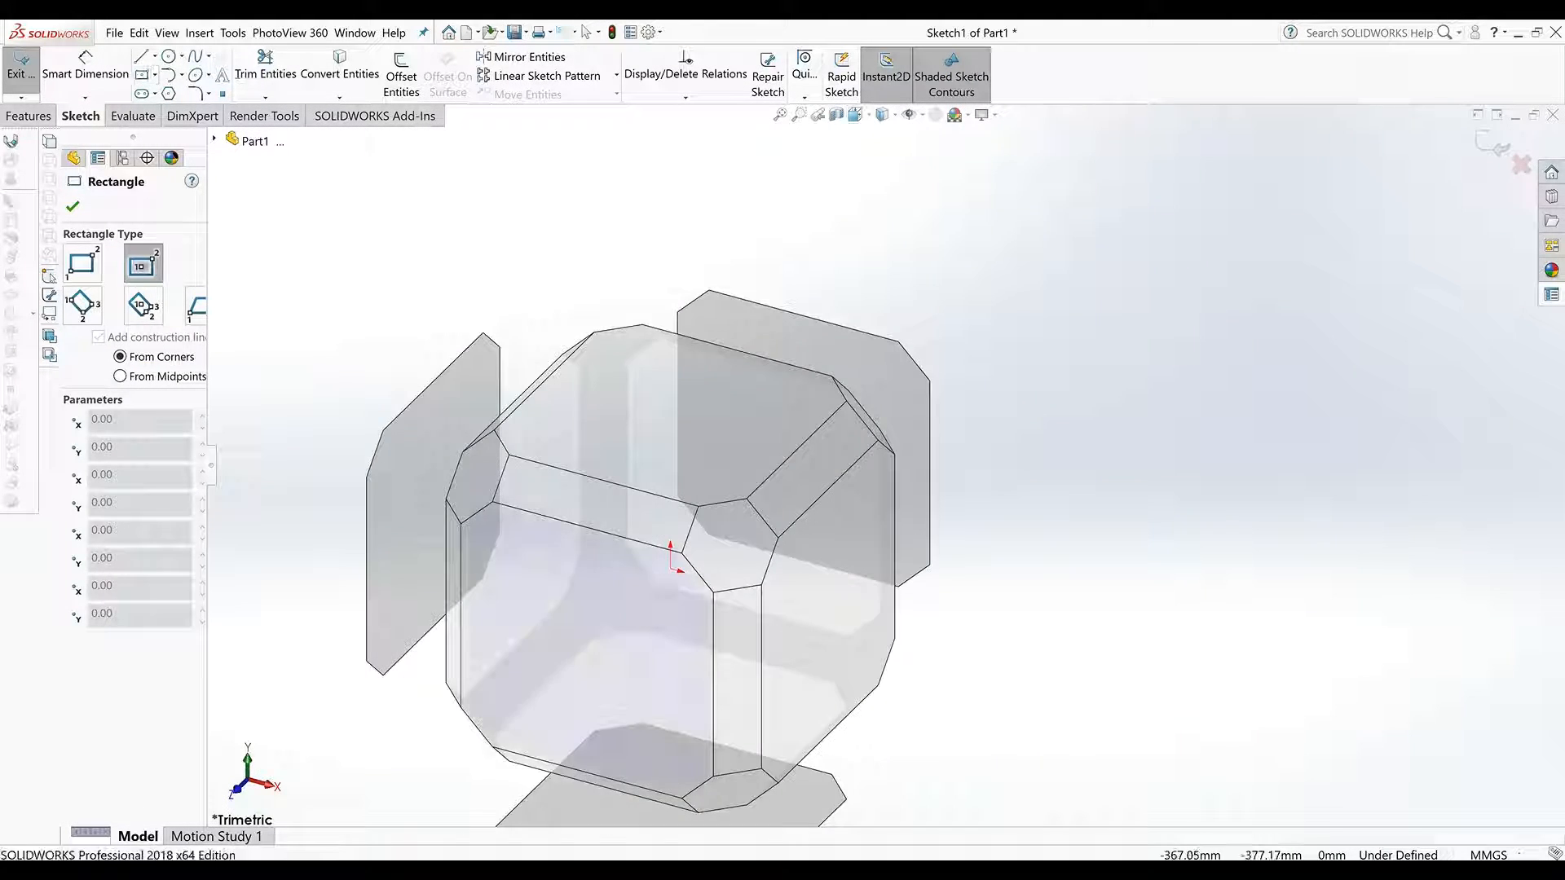
left_click(680, 550)
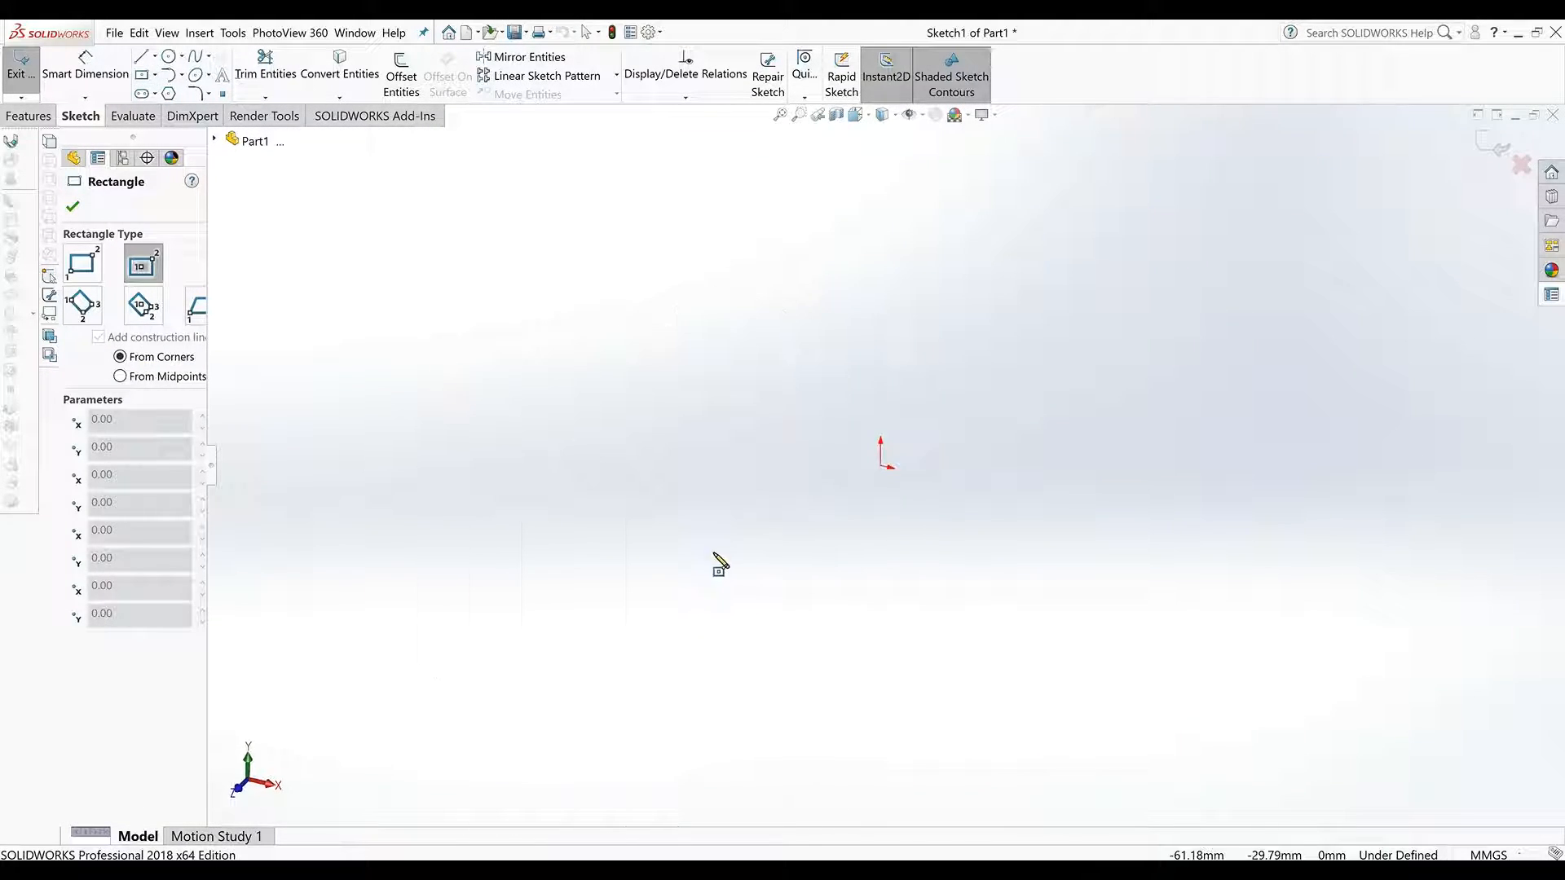
left_click(886, 466)
left_click(1191, 286)
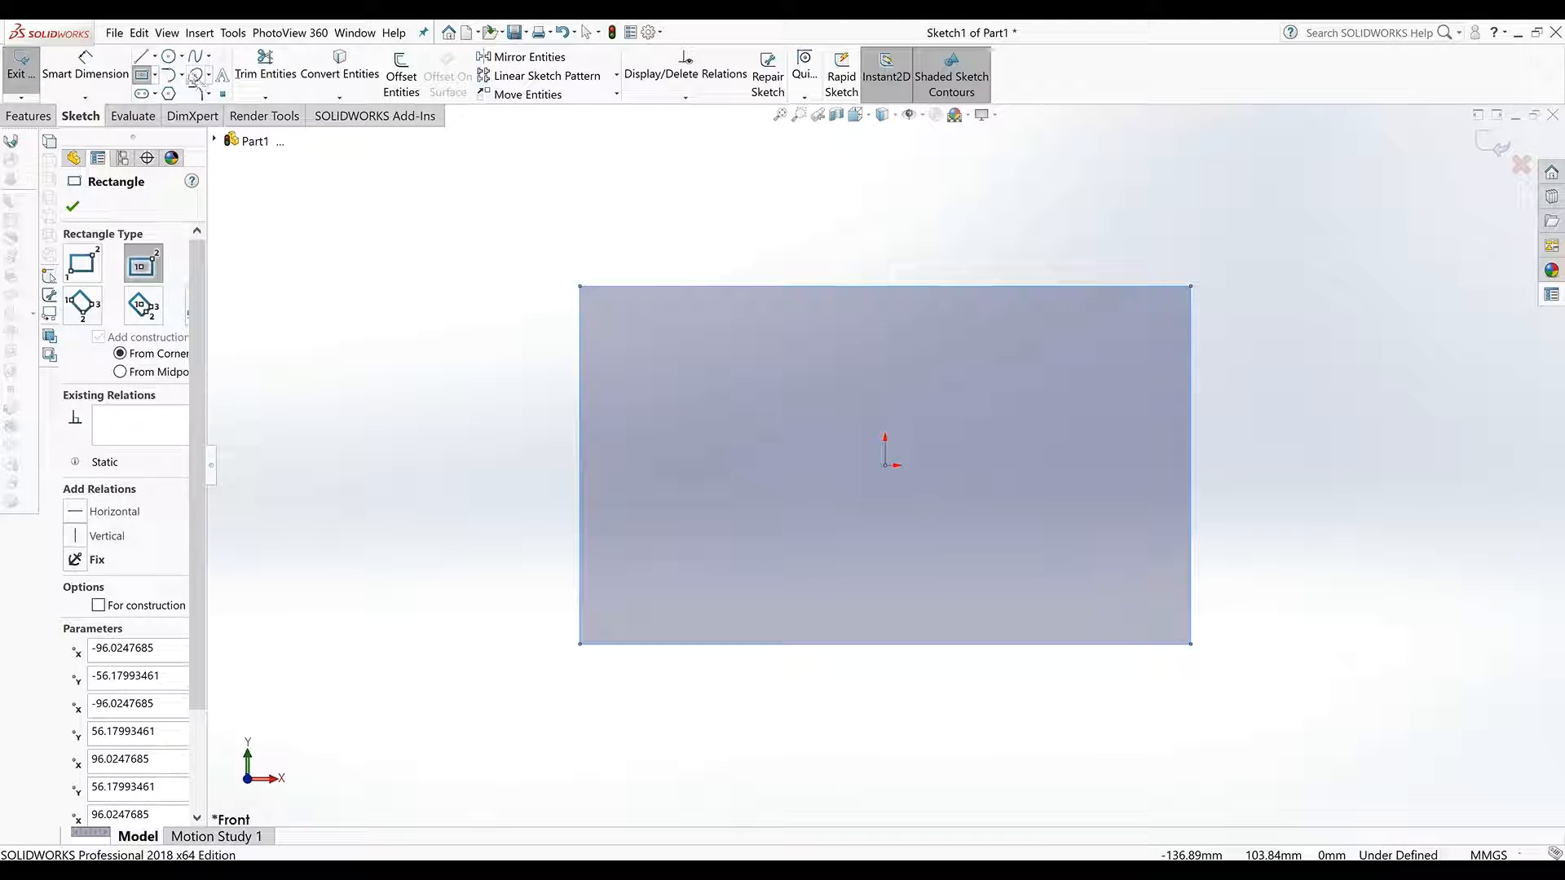
- Draw two infinite-length horizontal construction lines, one through the origin and one about 30 mm above it
left_click(142, 56)
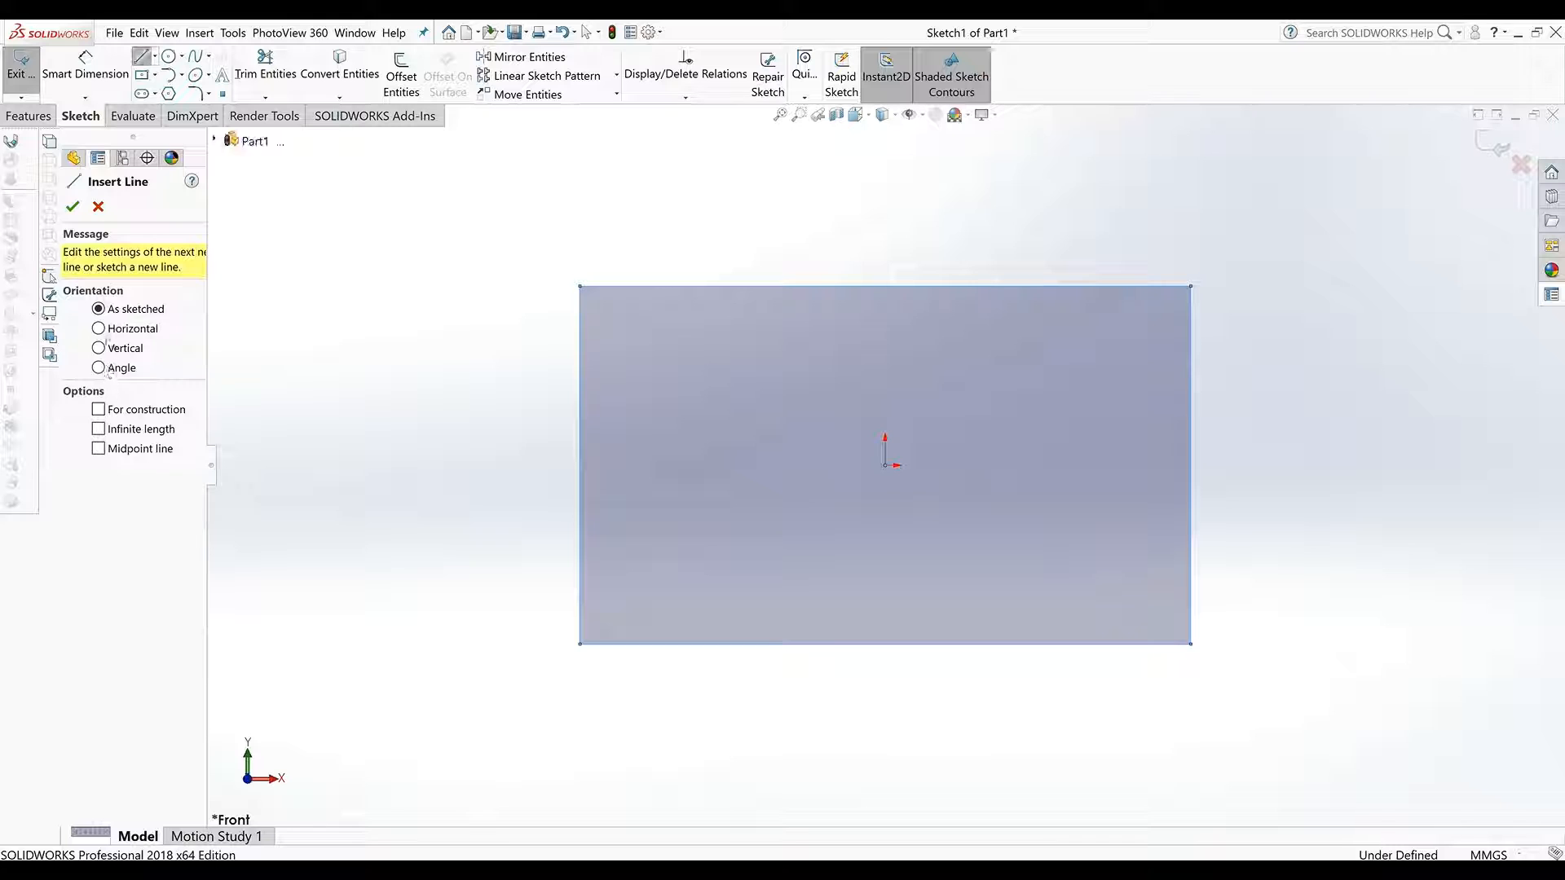
left_click(99, 329)
left_click(99, 424)
left_click(99, 443)
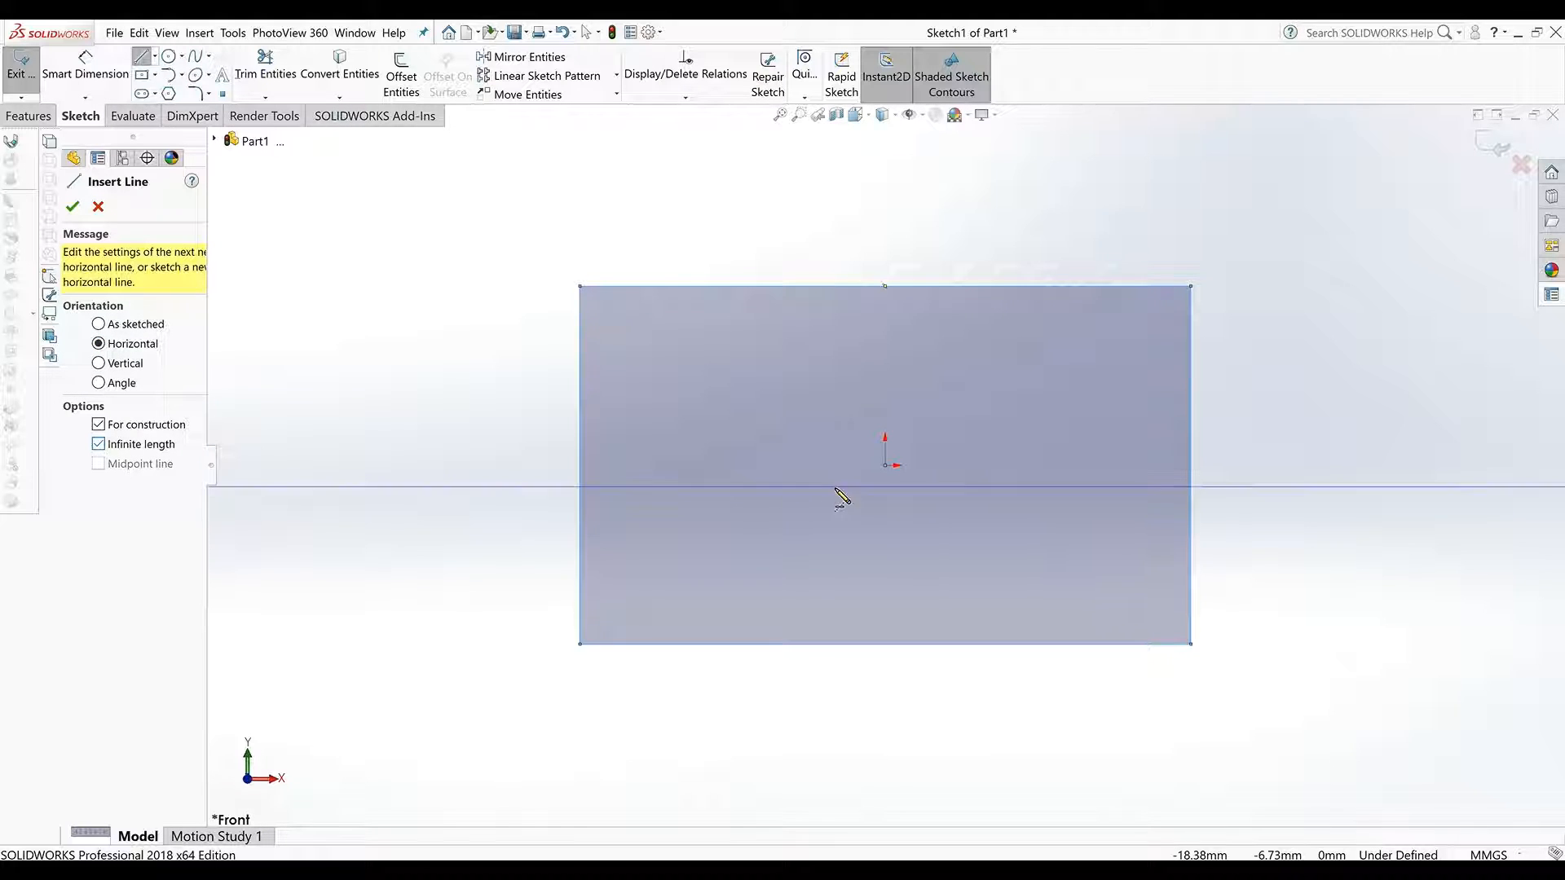
left_click(885, 465)
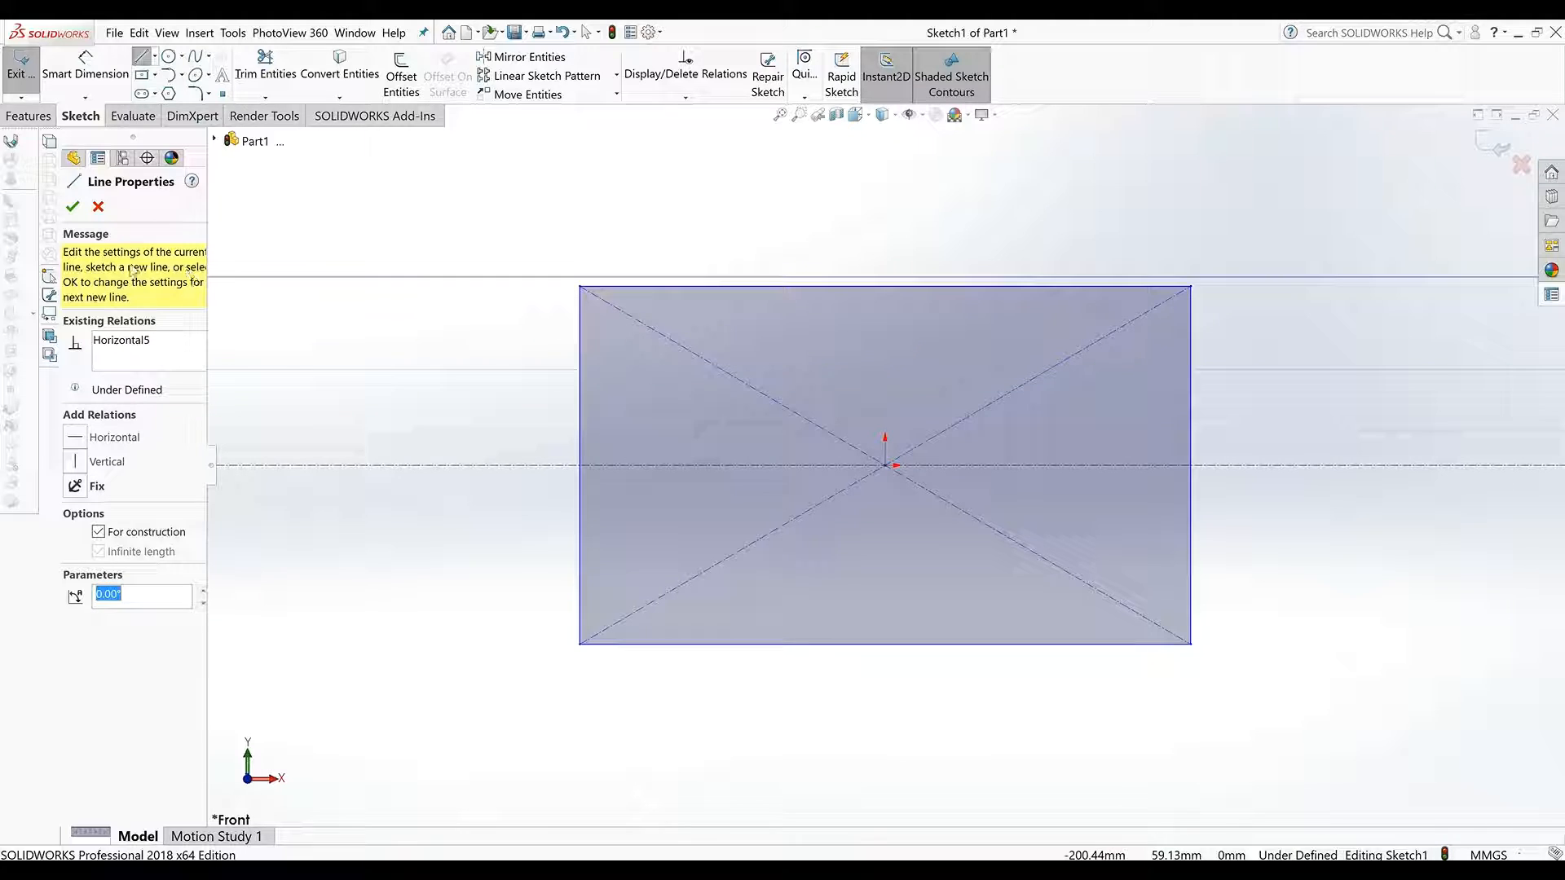
left_click(73, 209)
- Draw an infinite-length vertical construction line through the origin
left_click(99, 363)
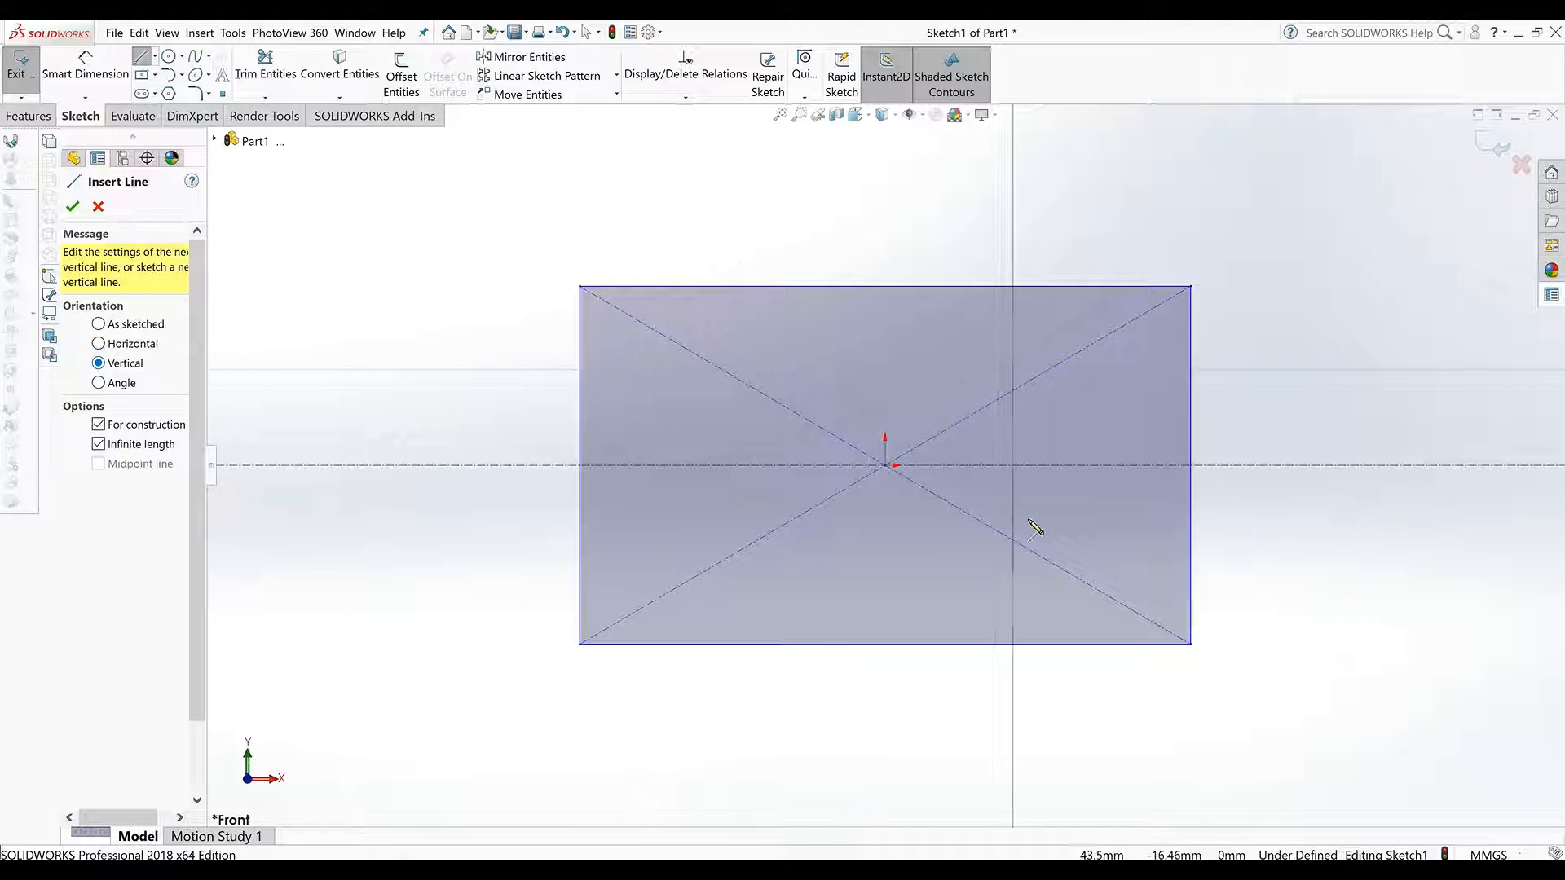
left_click(886, 467)
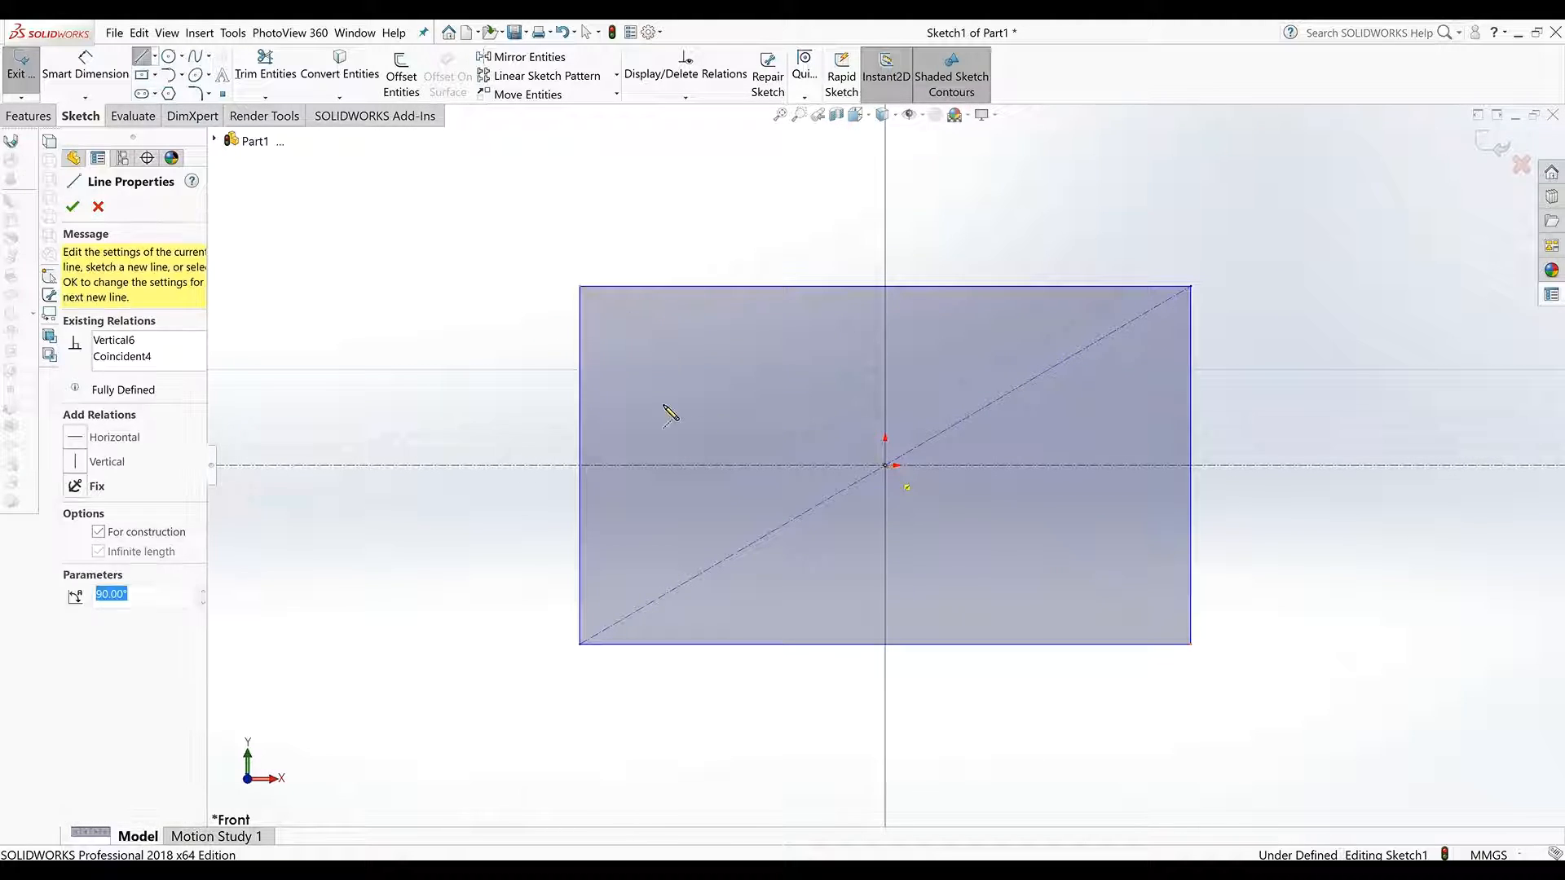
key("Escape")
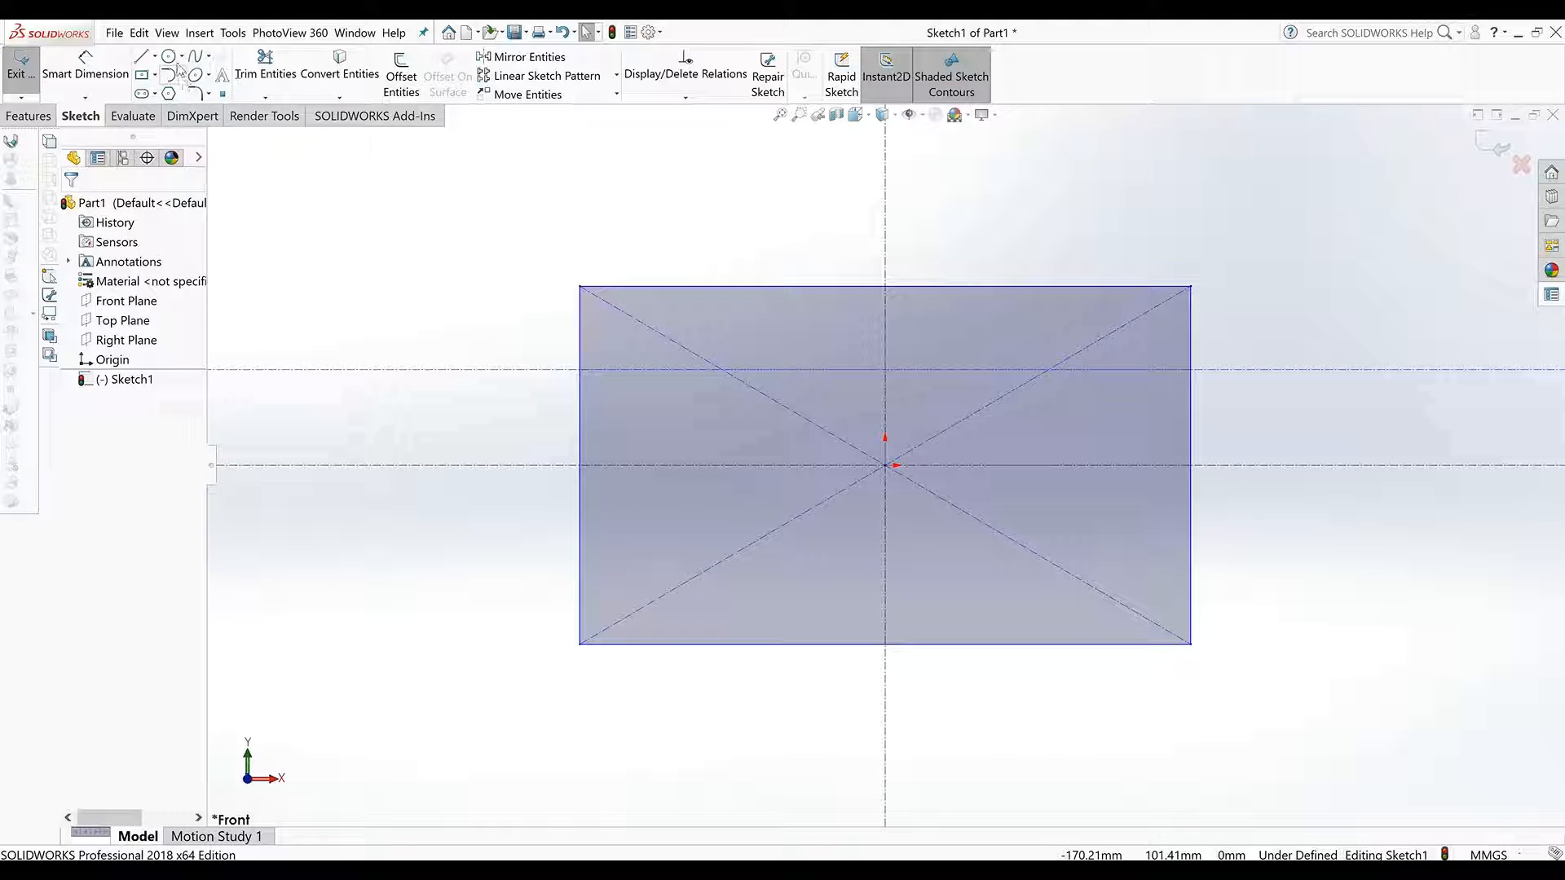
- Draw a circle of about 4.1 mm radius on the upper horizontal construction line, about 75.5 mm left of the origin
left_click(168, 55)
left_click(651, 373)
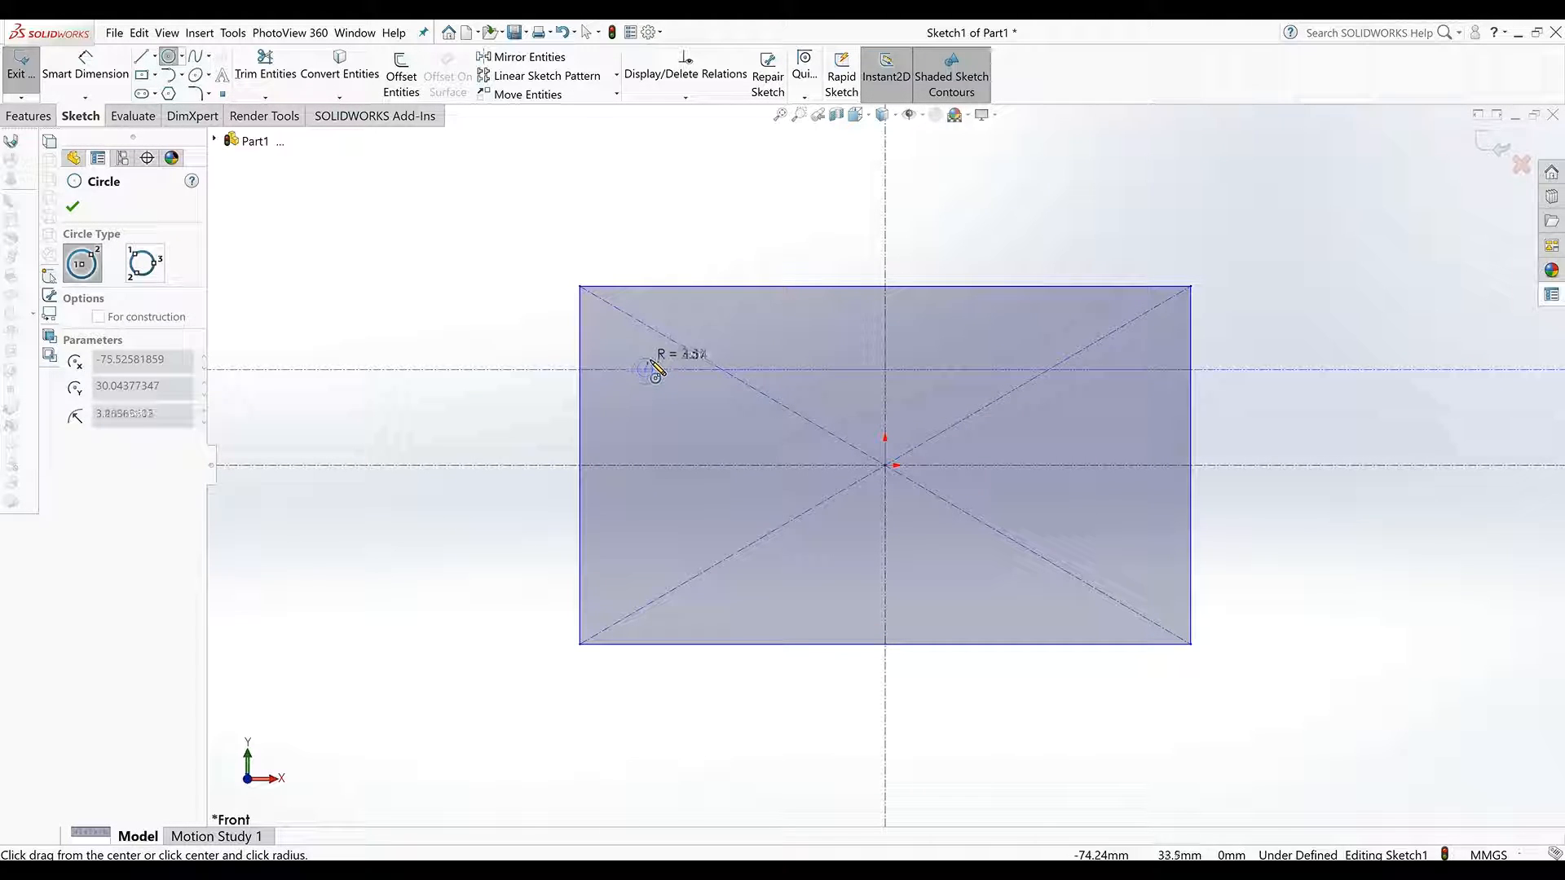
left_click(658, 371)
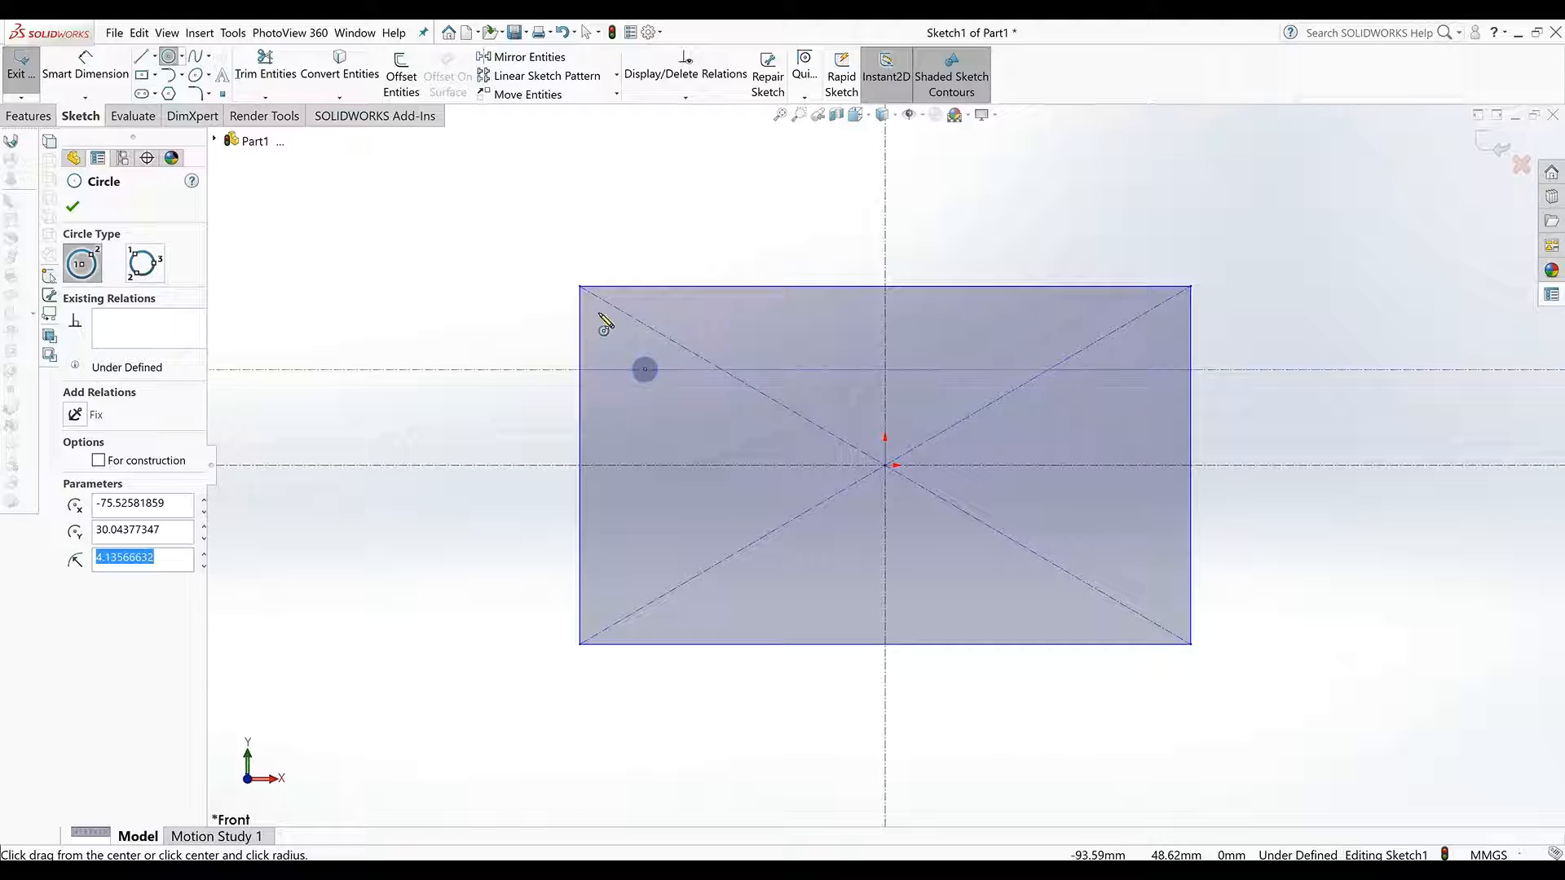
key("Escape")
- Dimension the circle's diameter as 3.5 mm
left_click(78, 65)
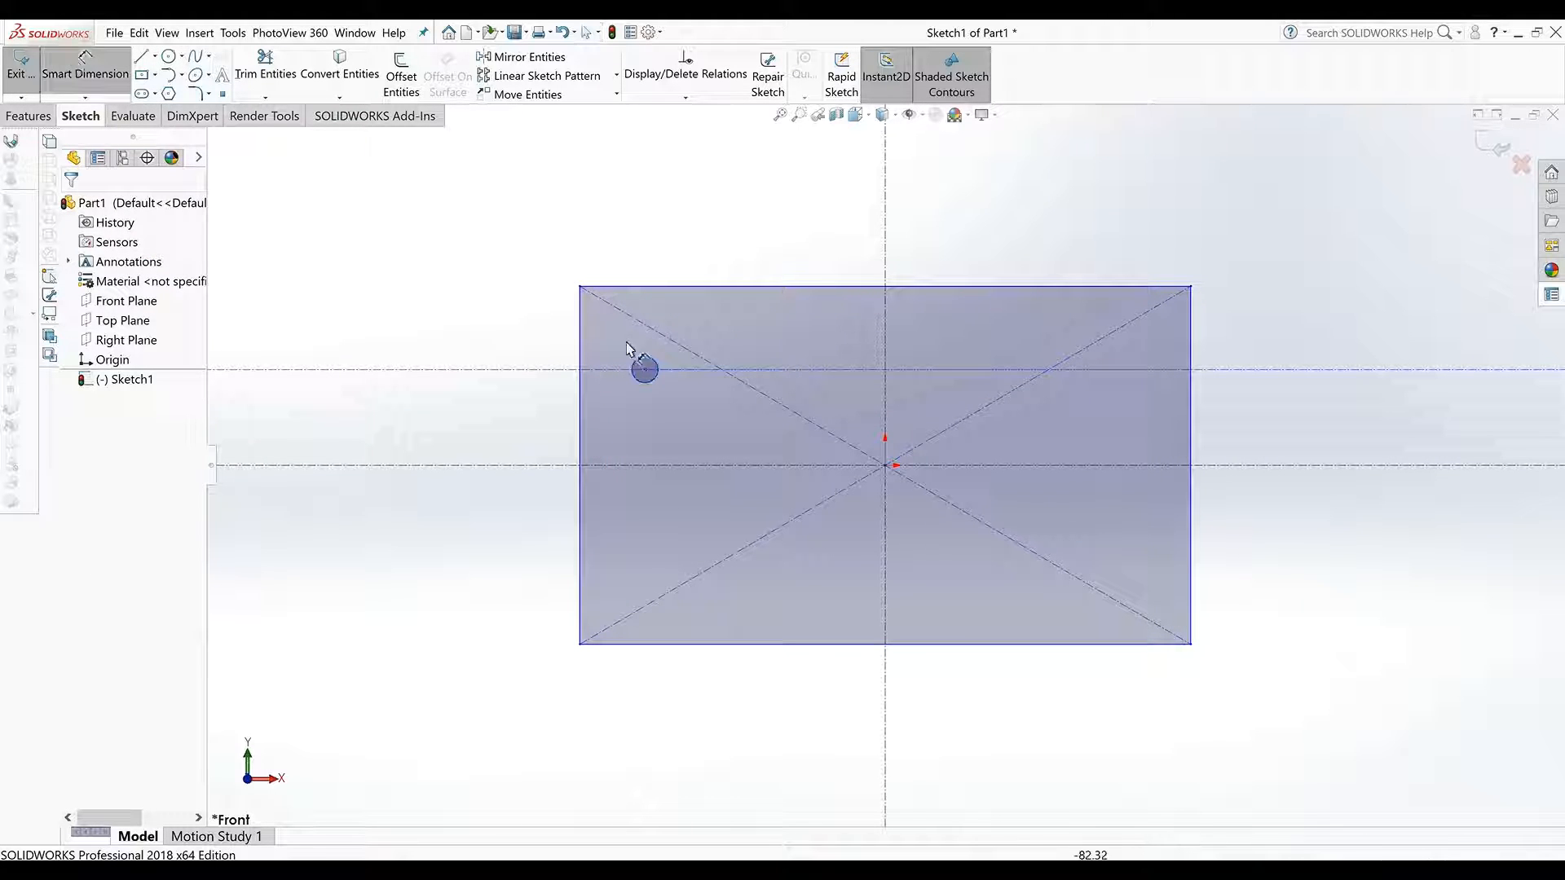
left_click(656, 362)
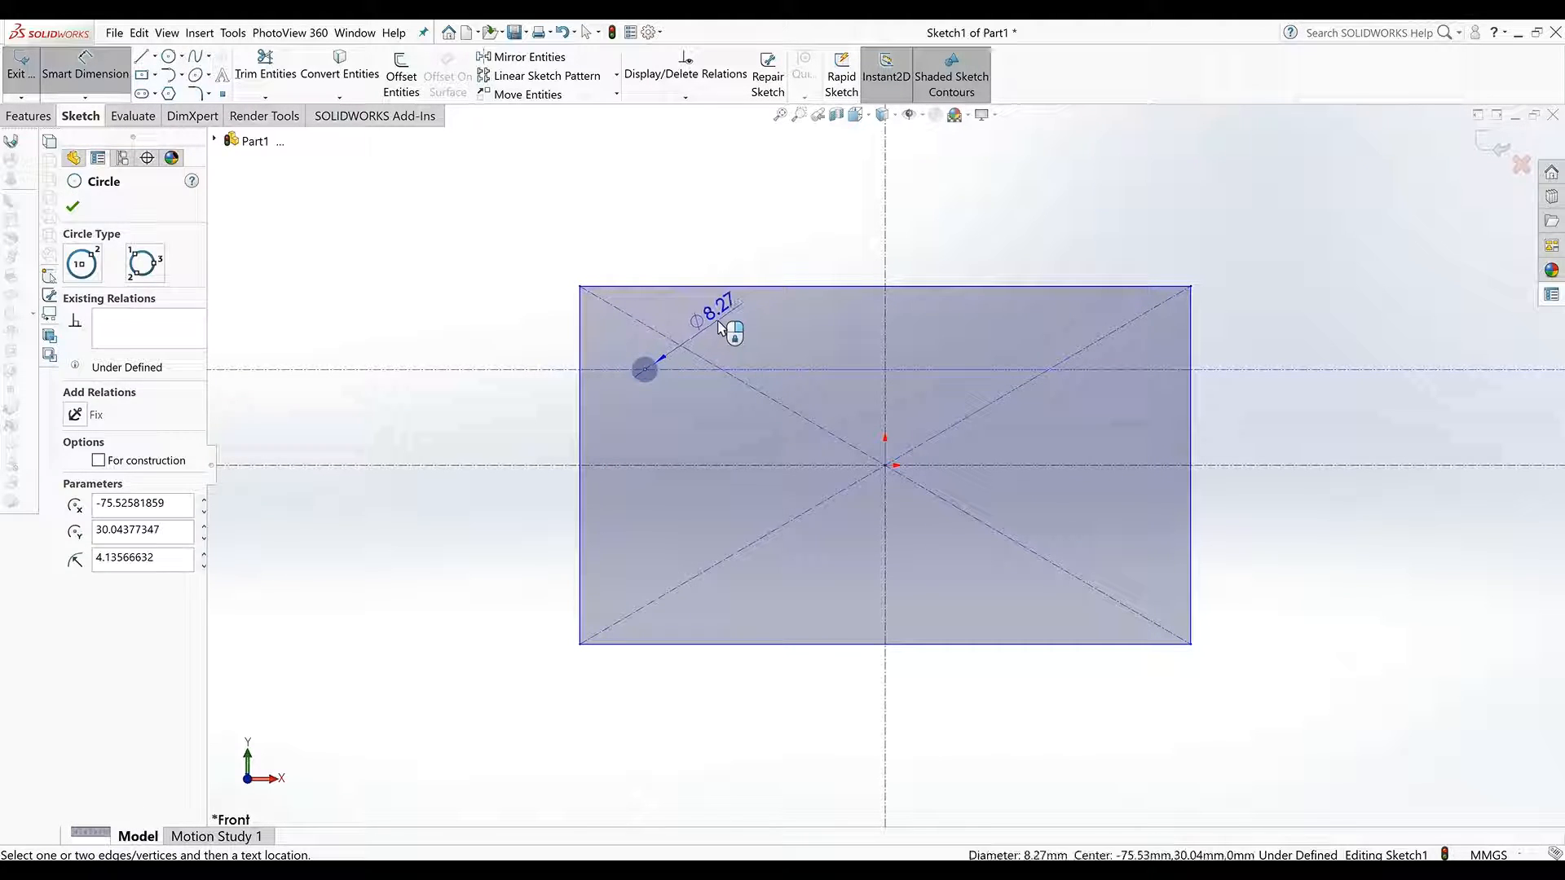
left_click(718, 321)
type("3.5")
key("Return")
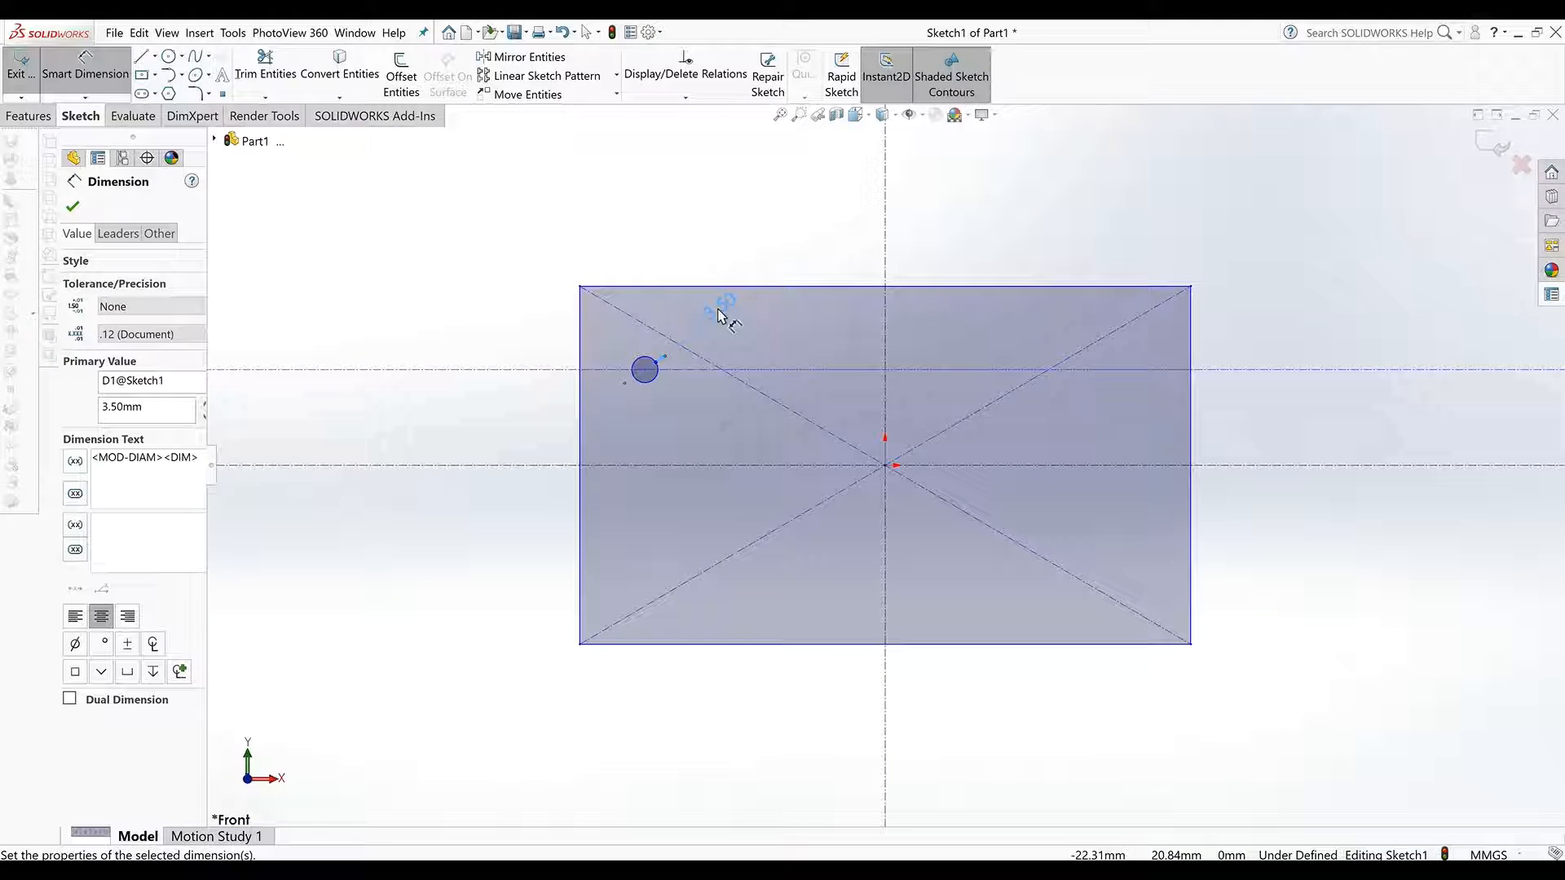
- Dimension the rectangle's left edge to set its height to 40 mm
left_click(676, 467)
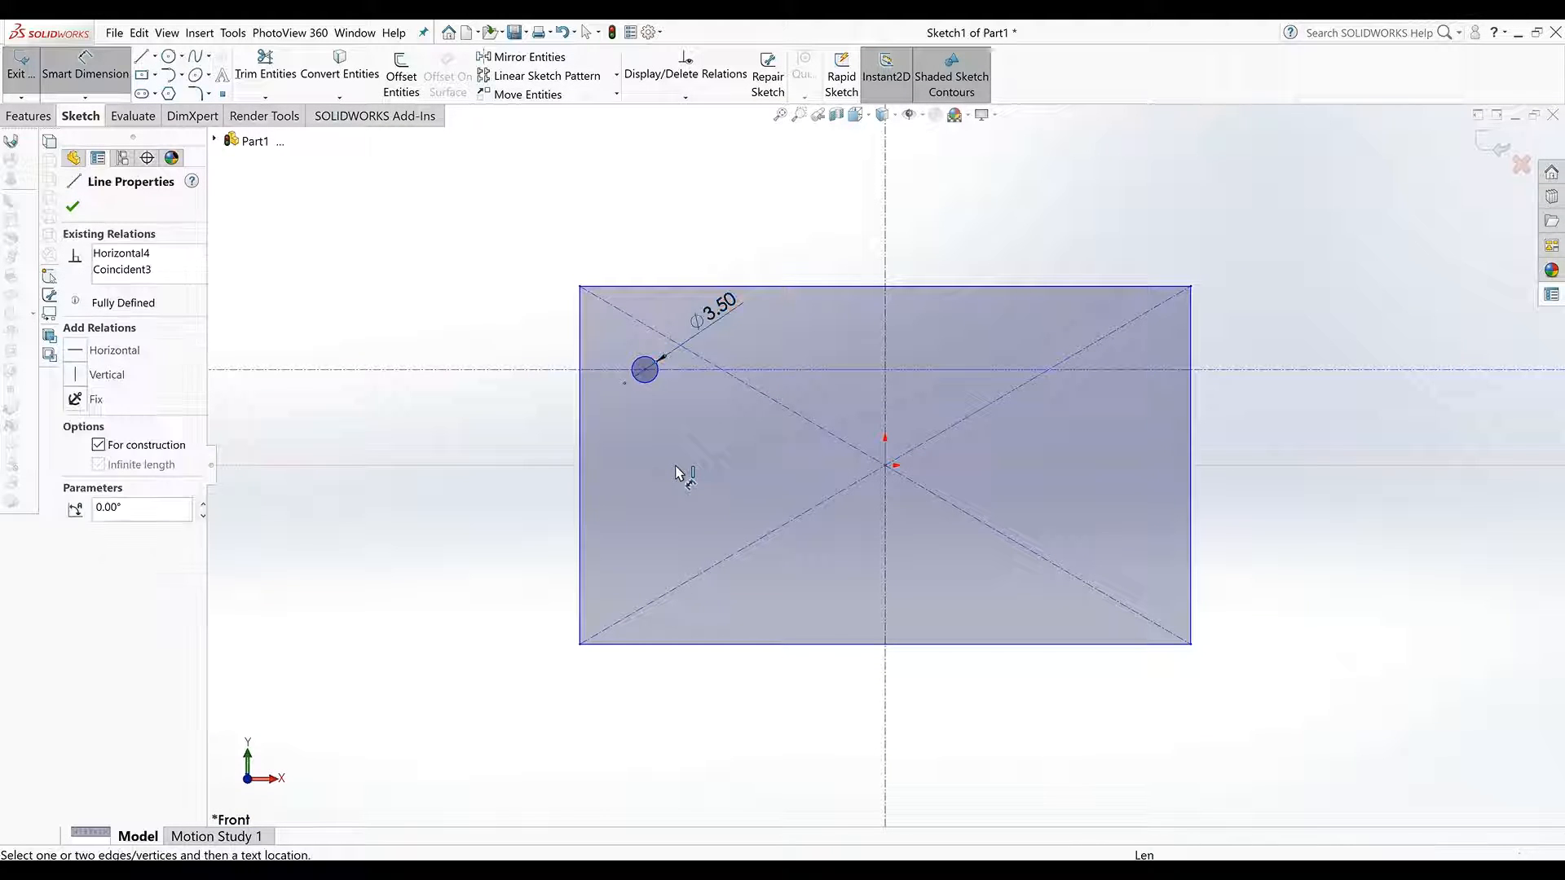
key("Escape")
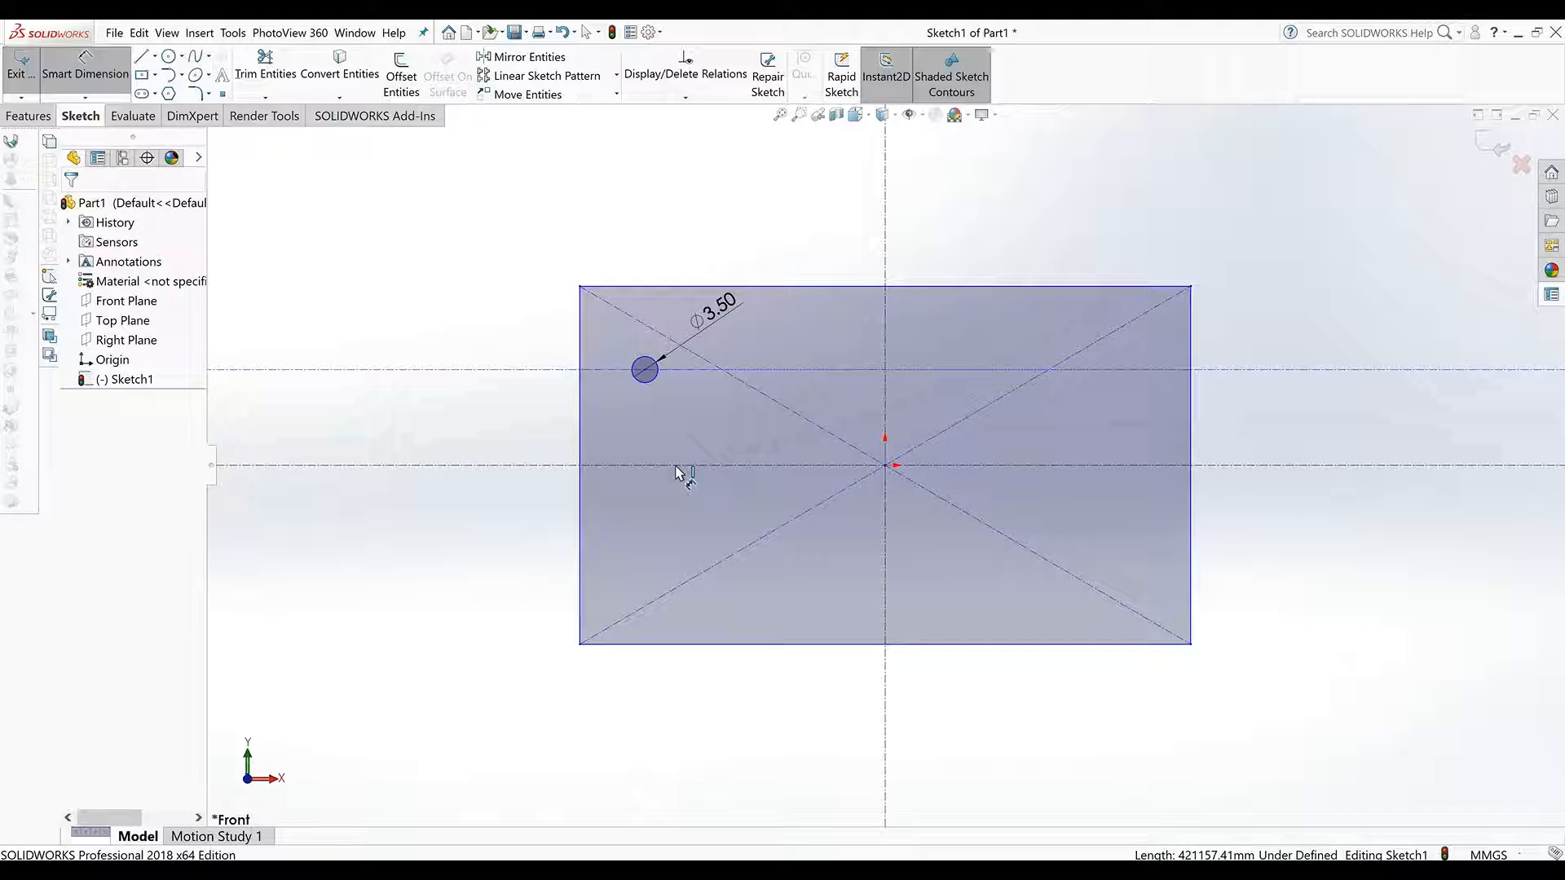
left_click(581, 430)
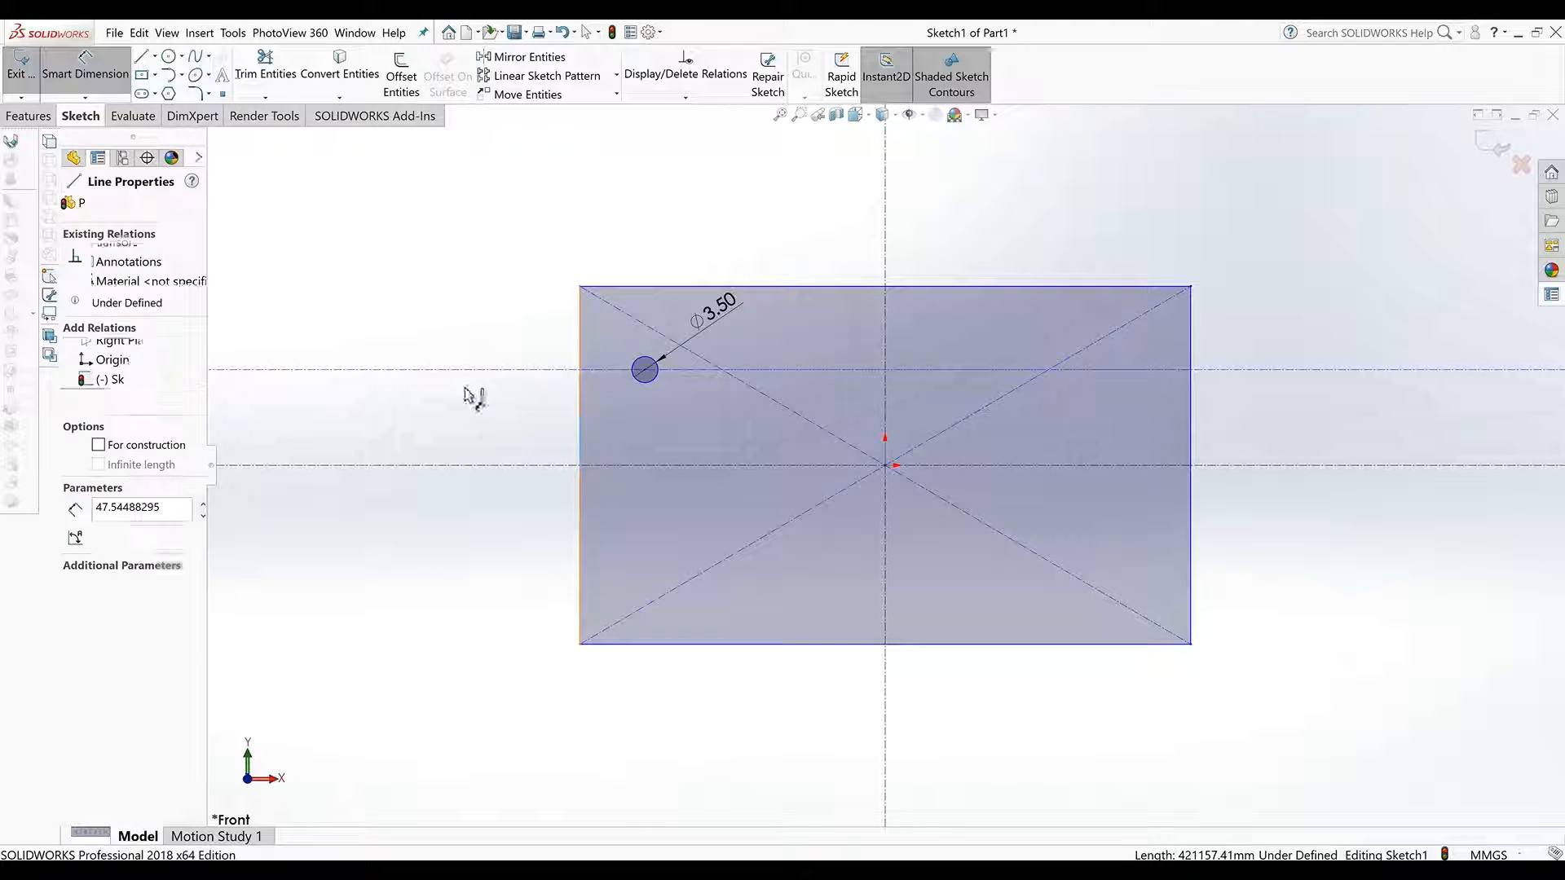
left_click(422, 326)
type("40")
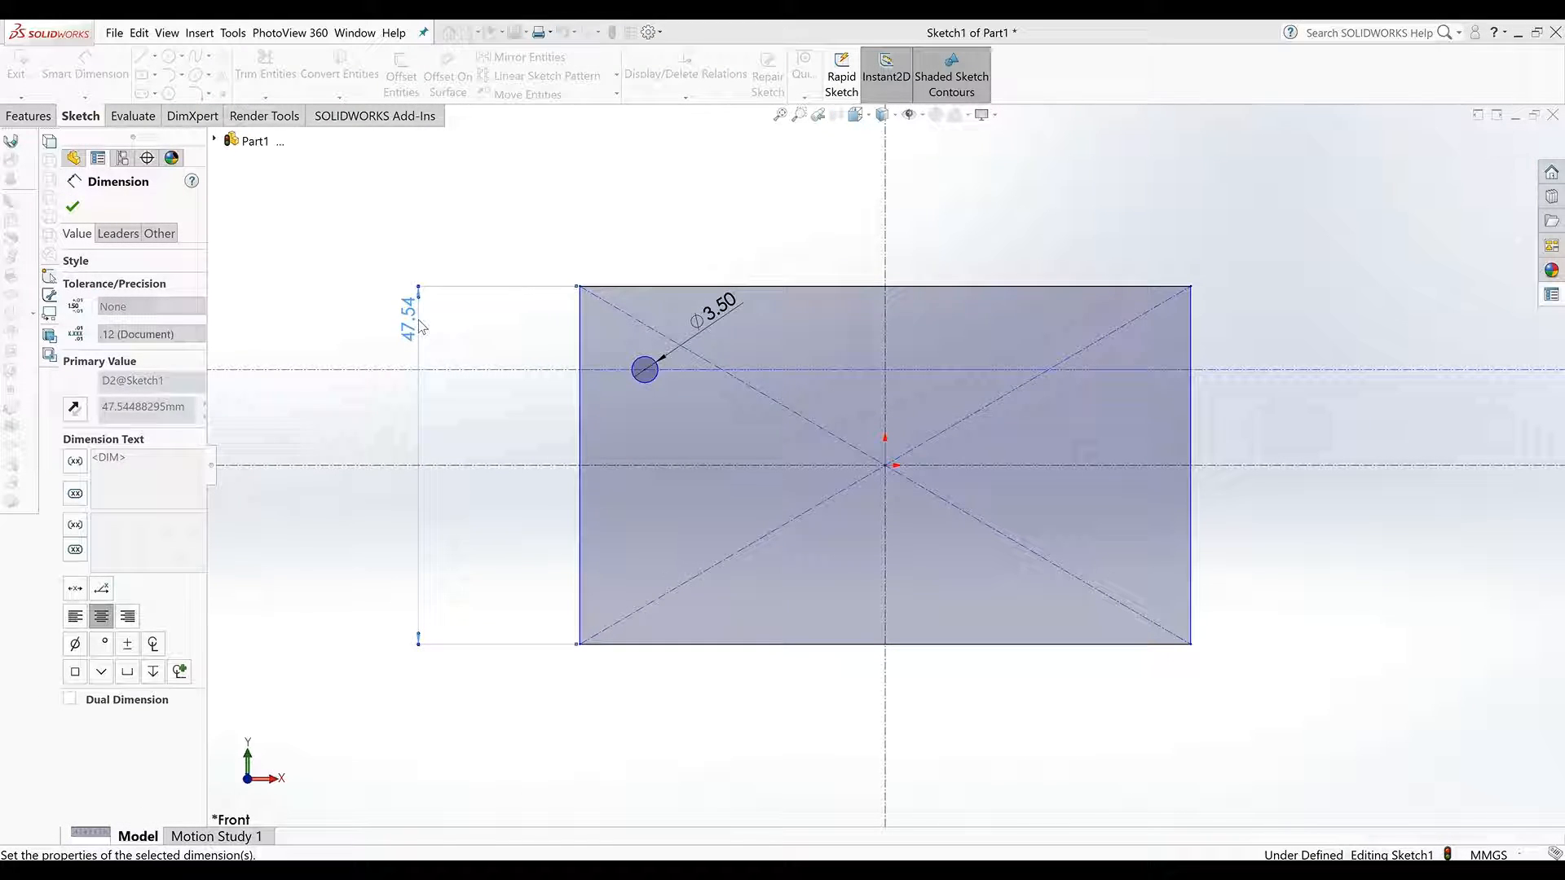
key("Return")
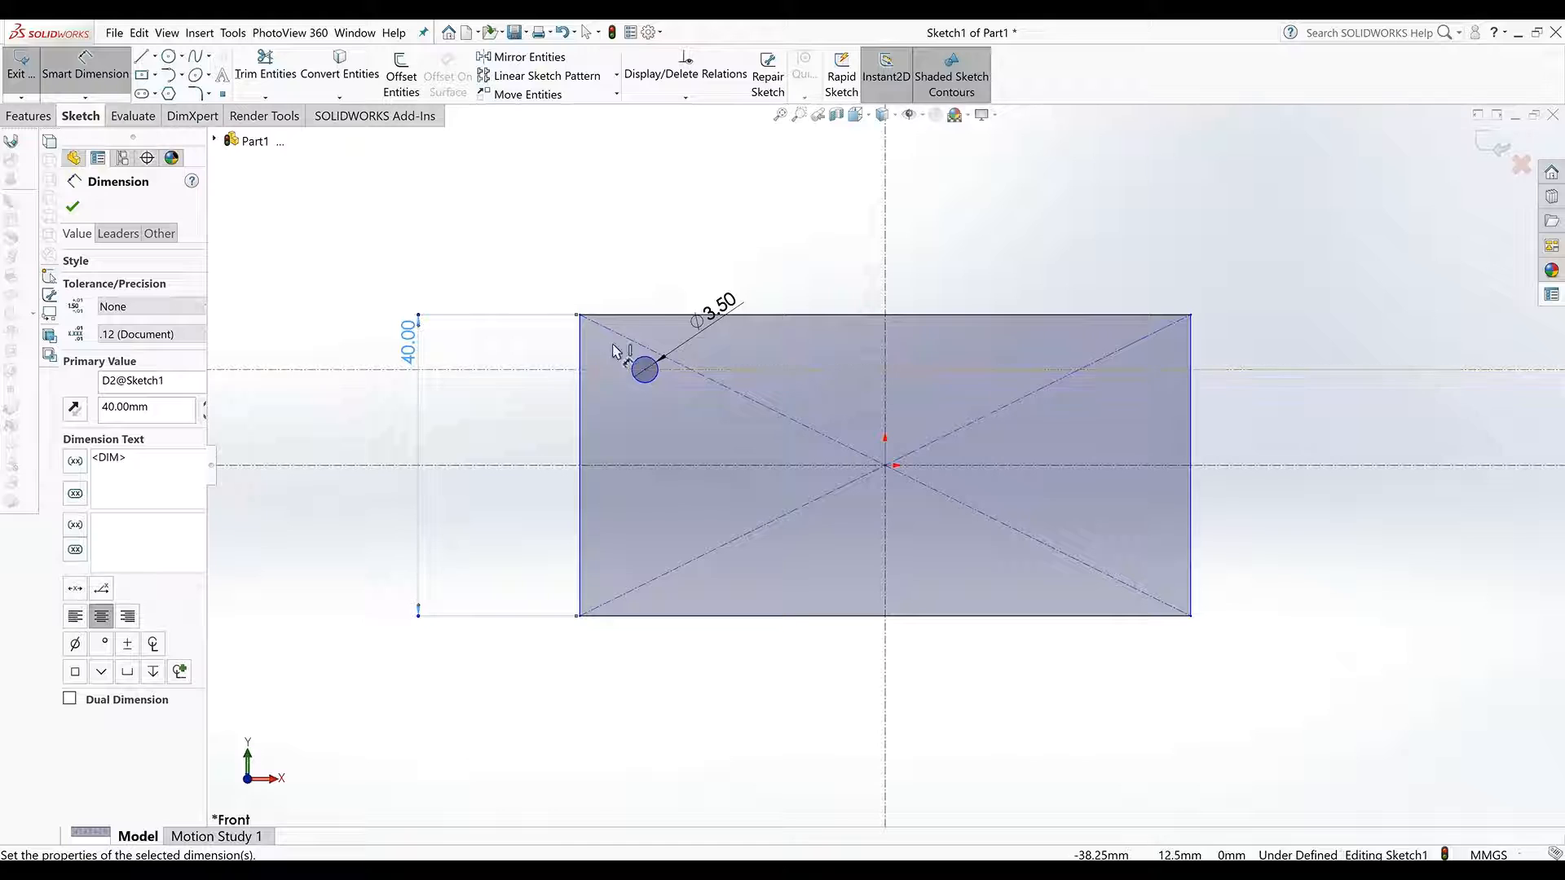
- Set the distance between the rectangle's top edge and the upper horizontal construction line to 10 mm
left_click(635, 321)
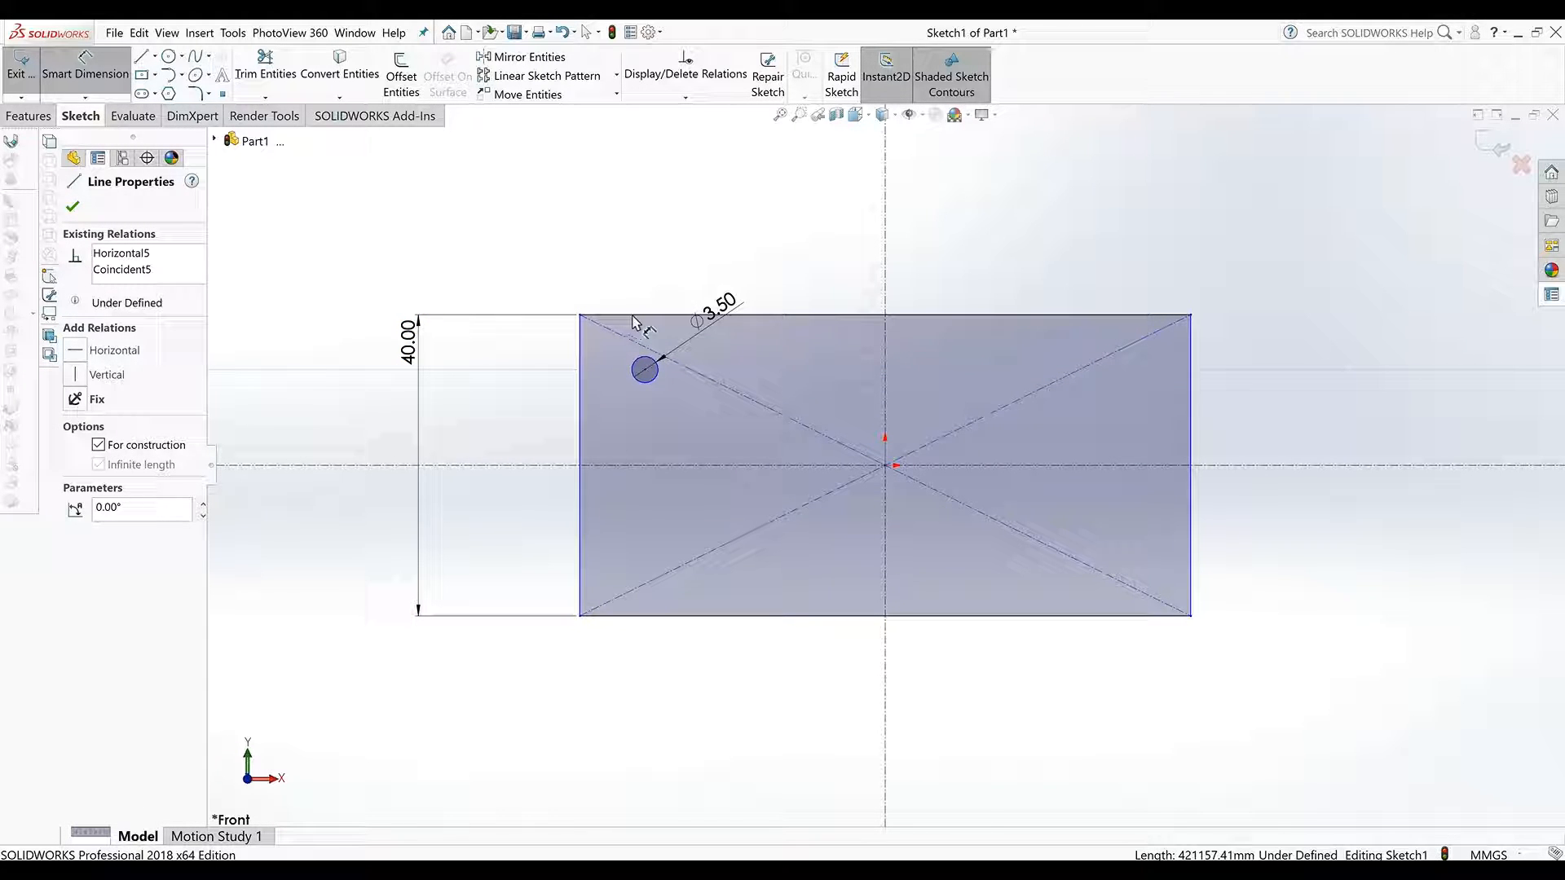
left_click(645, 370)
left_click(493, 285)
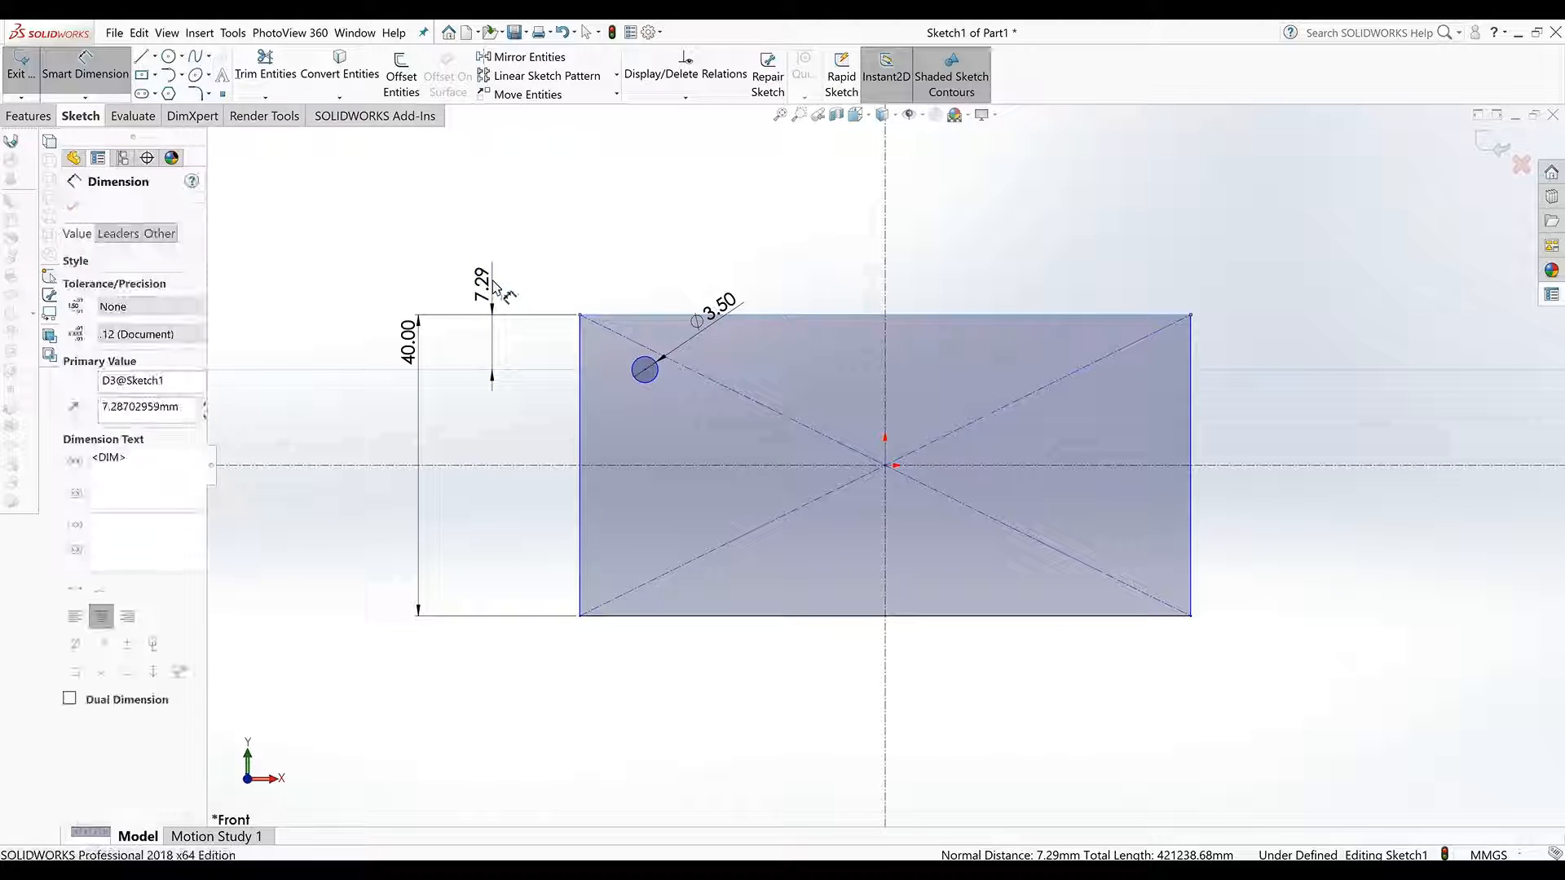
type("10")
key("Return")
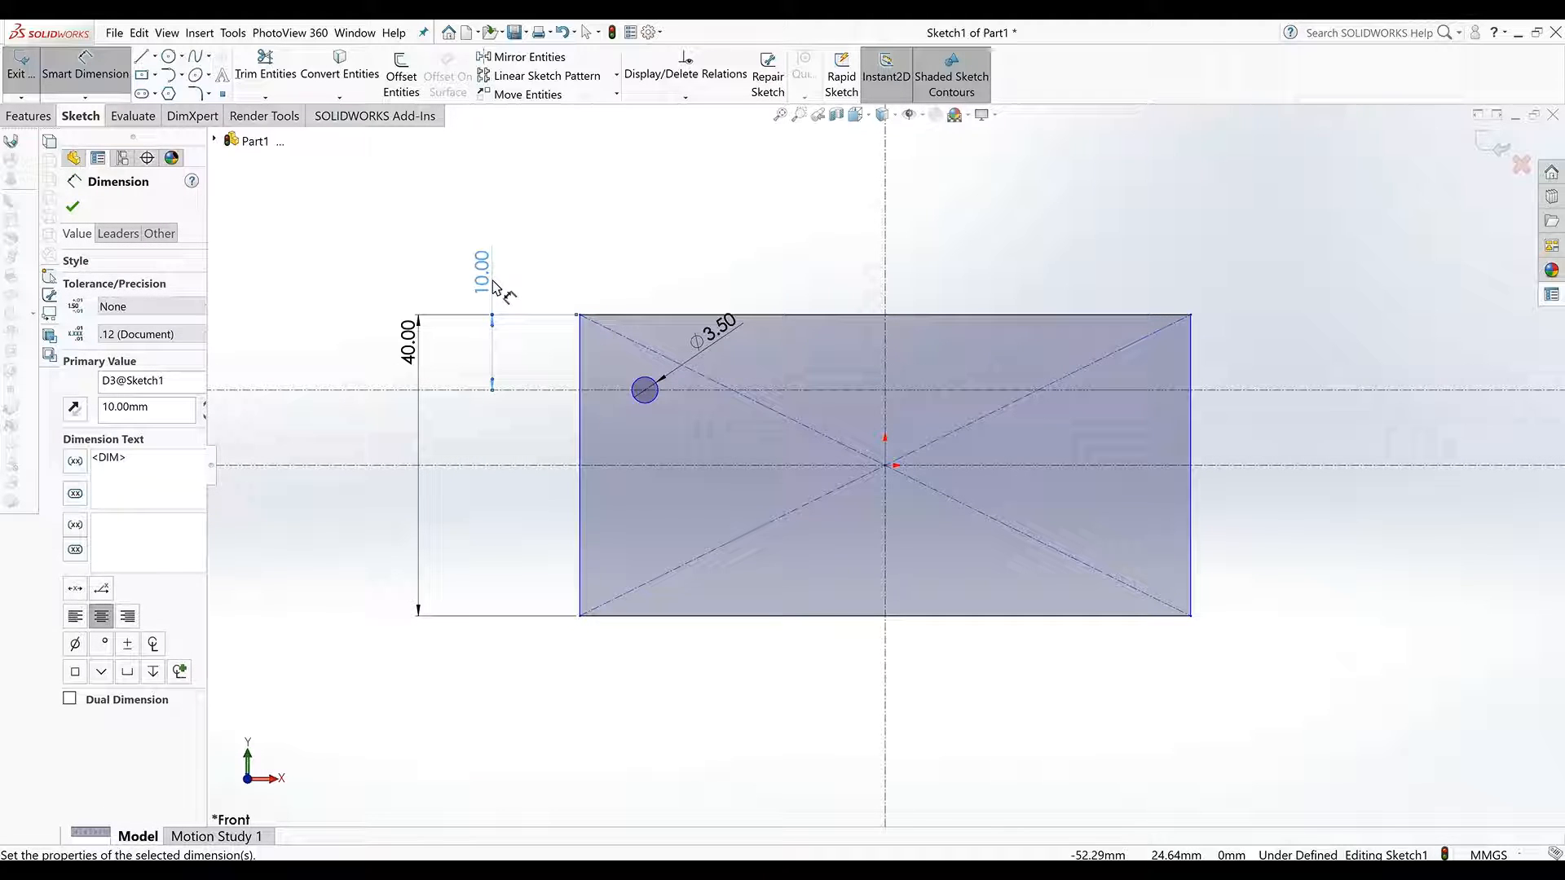
- Set the horizontal distance from the circle's centre to the vertical construction line to 18.5 mm
left_click(646, 391)
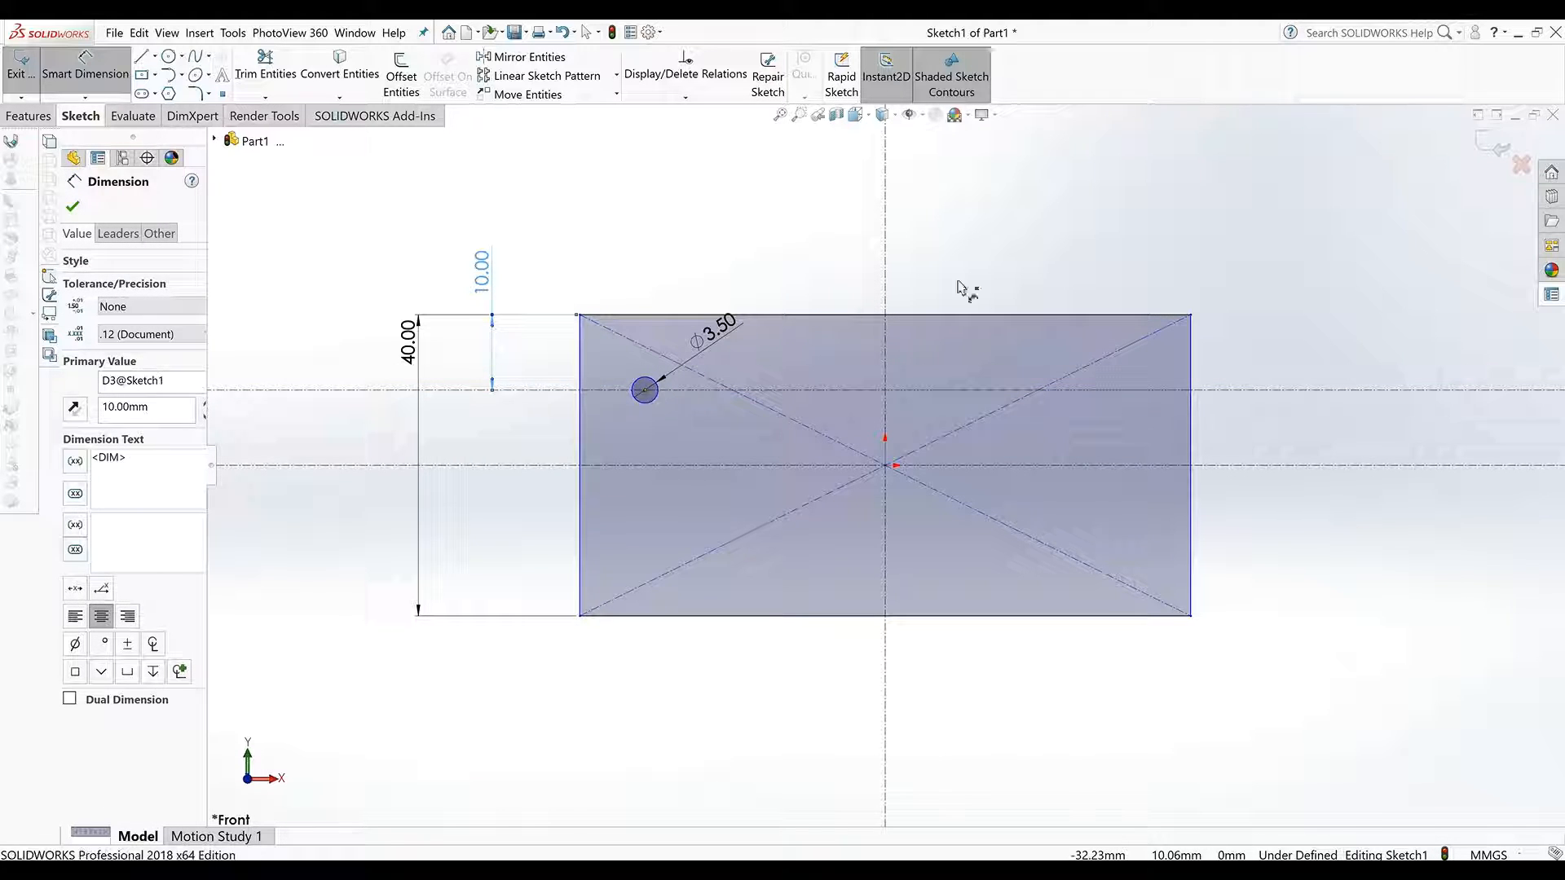
left_click(887, 261)
left_click(790, 258)
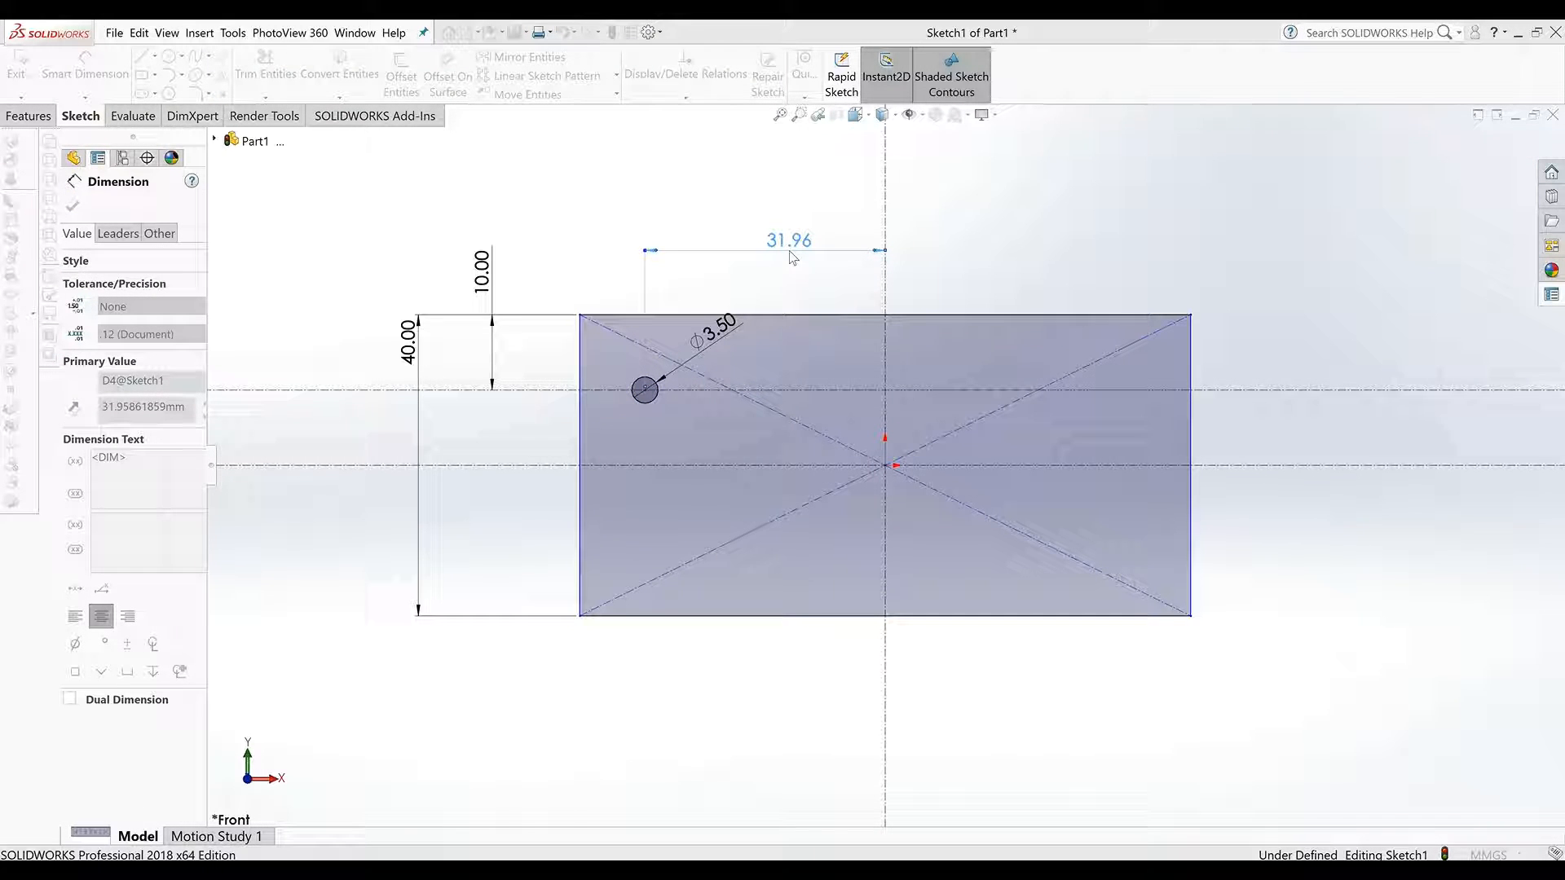
type("18.5")
key("Return")
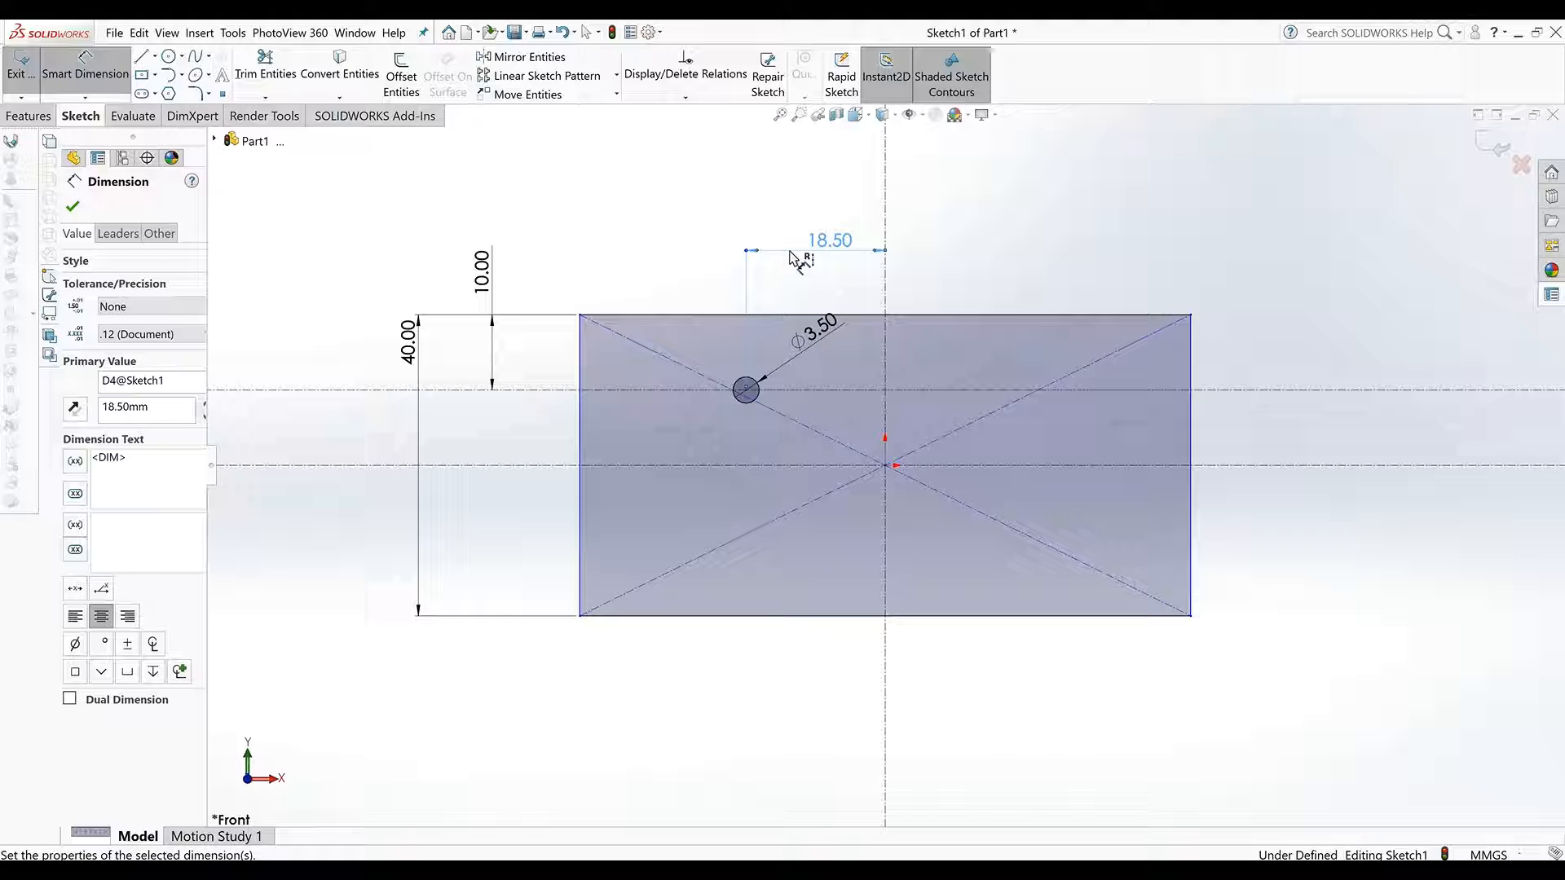
- Dimension the rectangle's top edge to set its width to 70 mm
left_click(1039, 316)
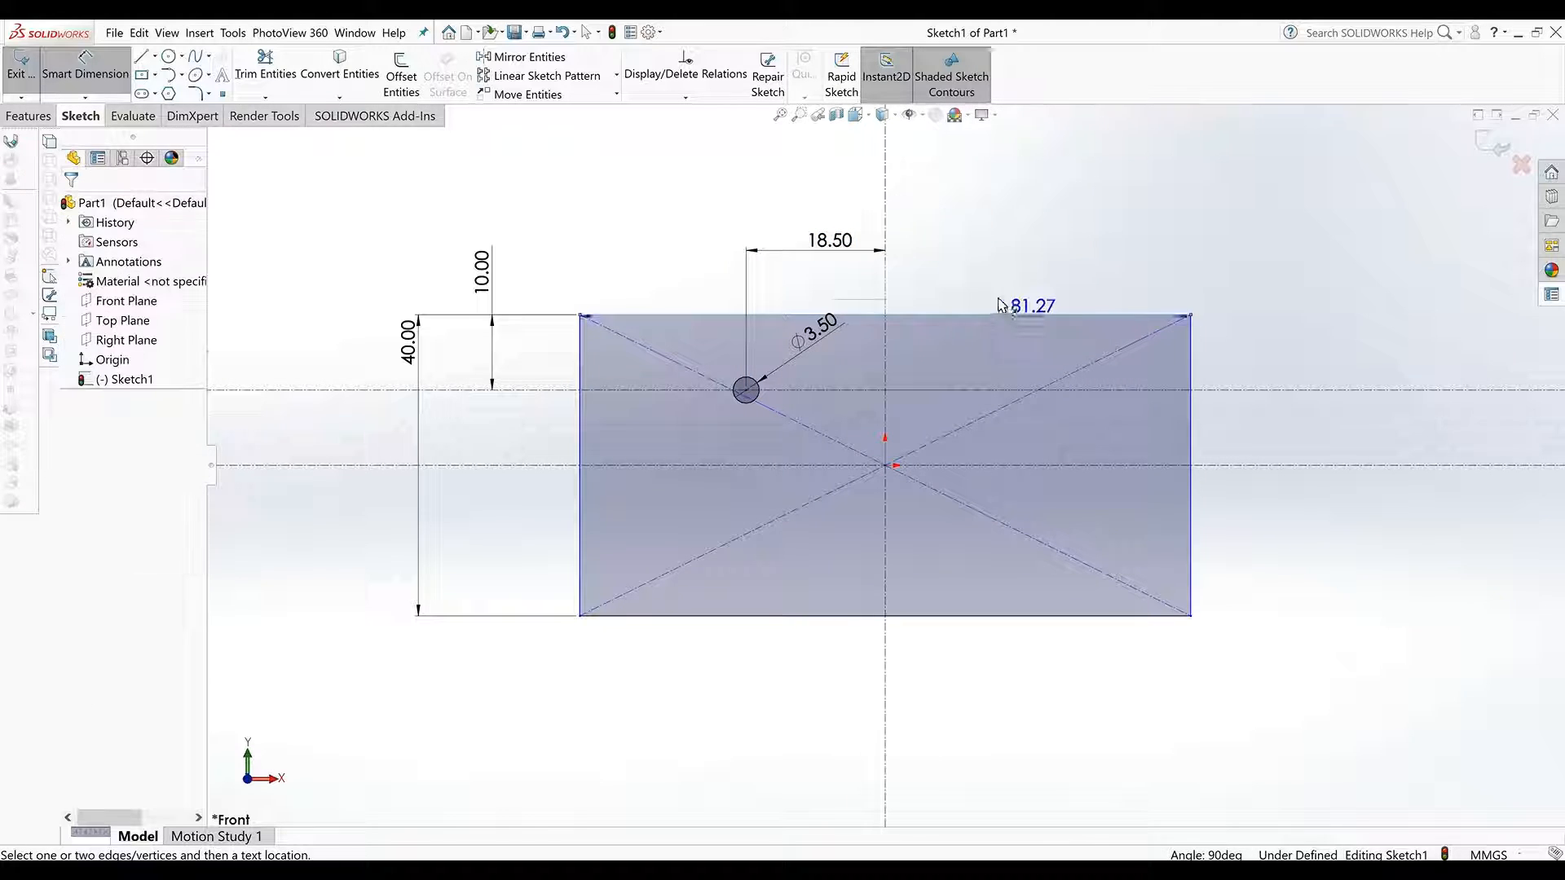
left_click(1046, 266)
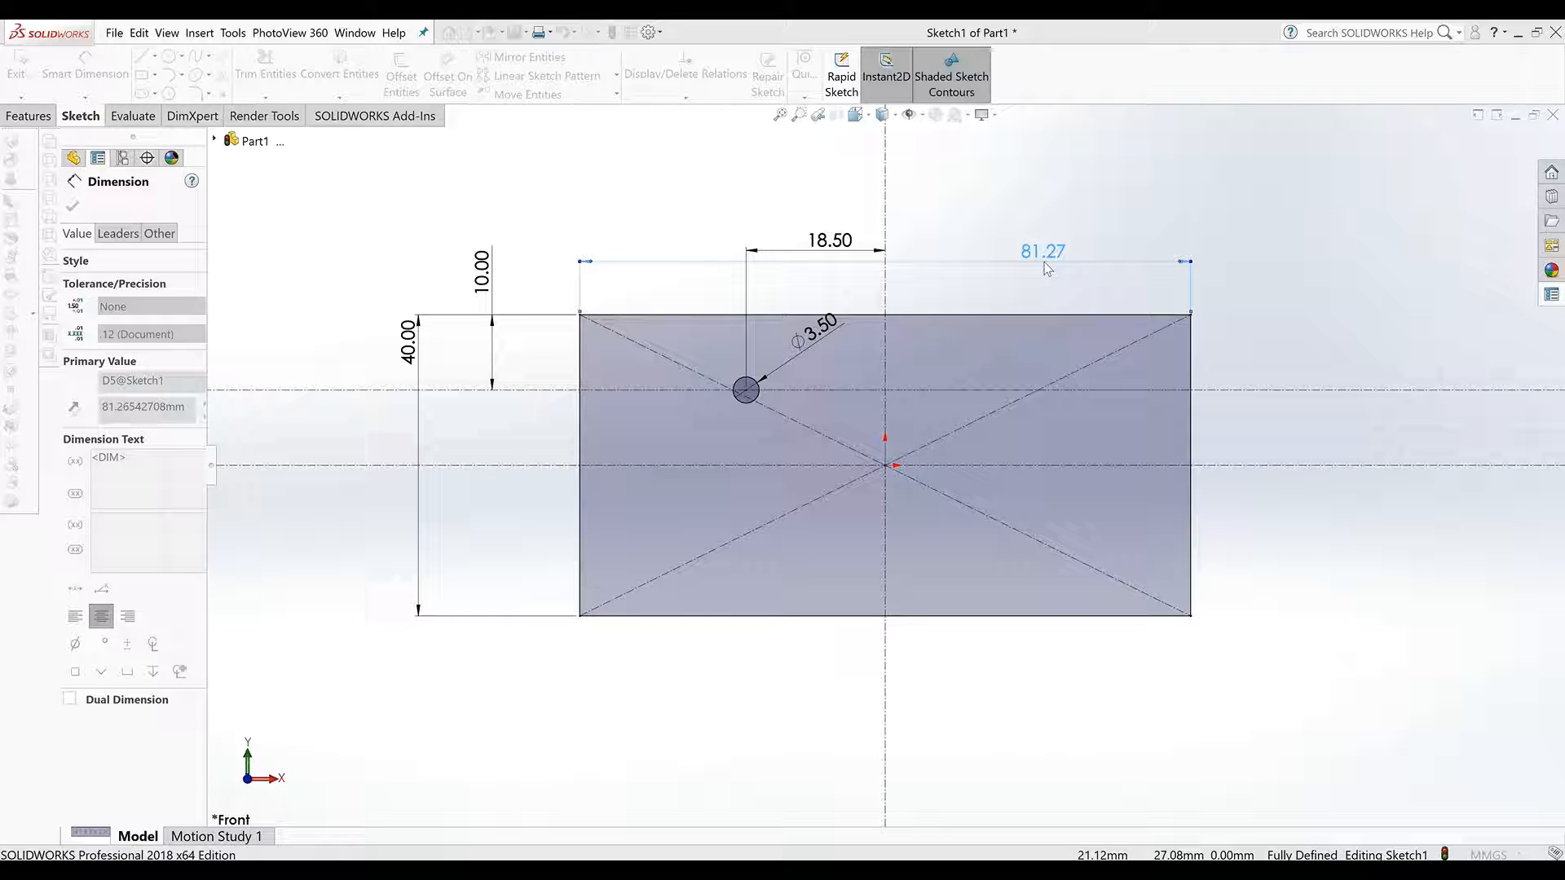
type("70")
key("Return")
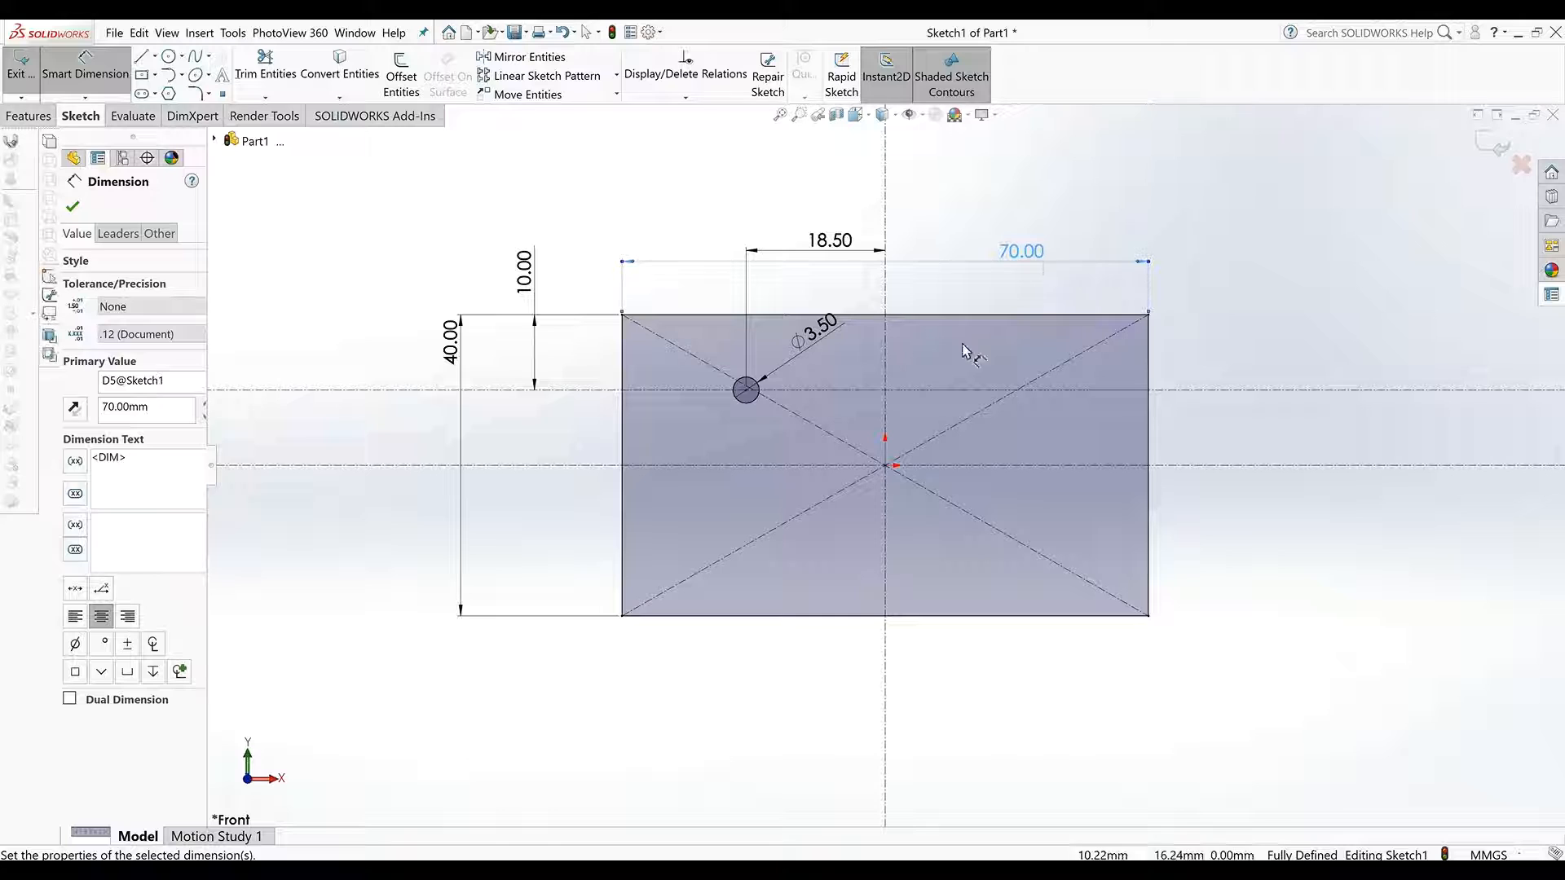
key("Escape")
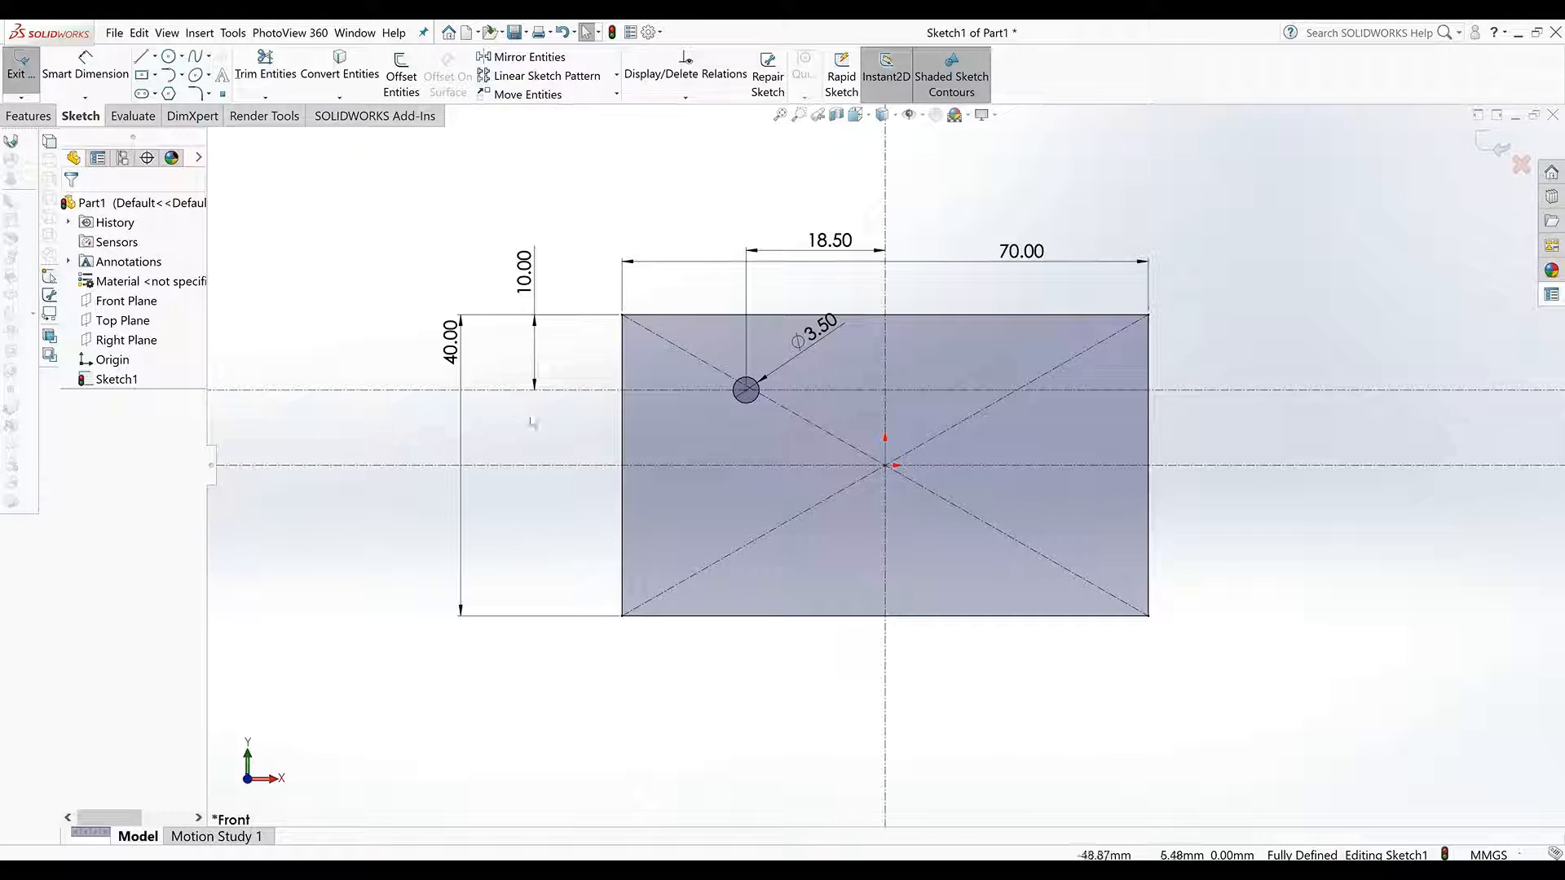
- Draw a second circle about 8 mm in diameter on the horizontal centreline, about 25 mm left of the origin
left_click(169, 57)
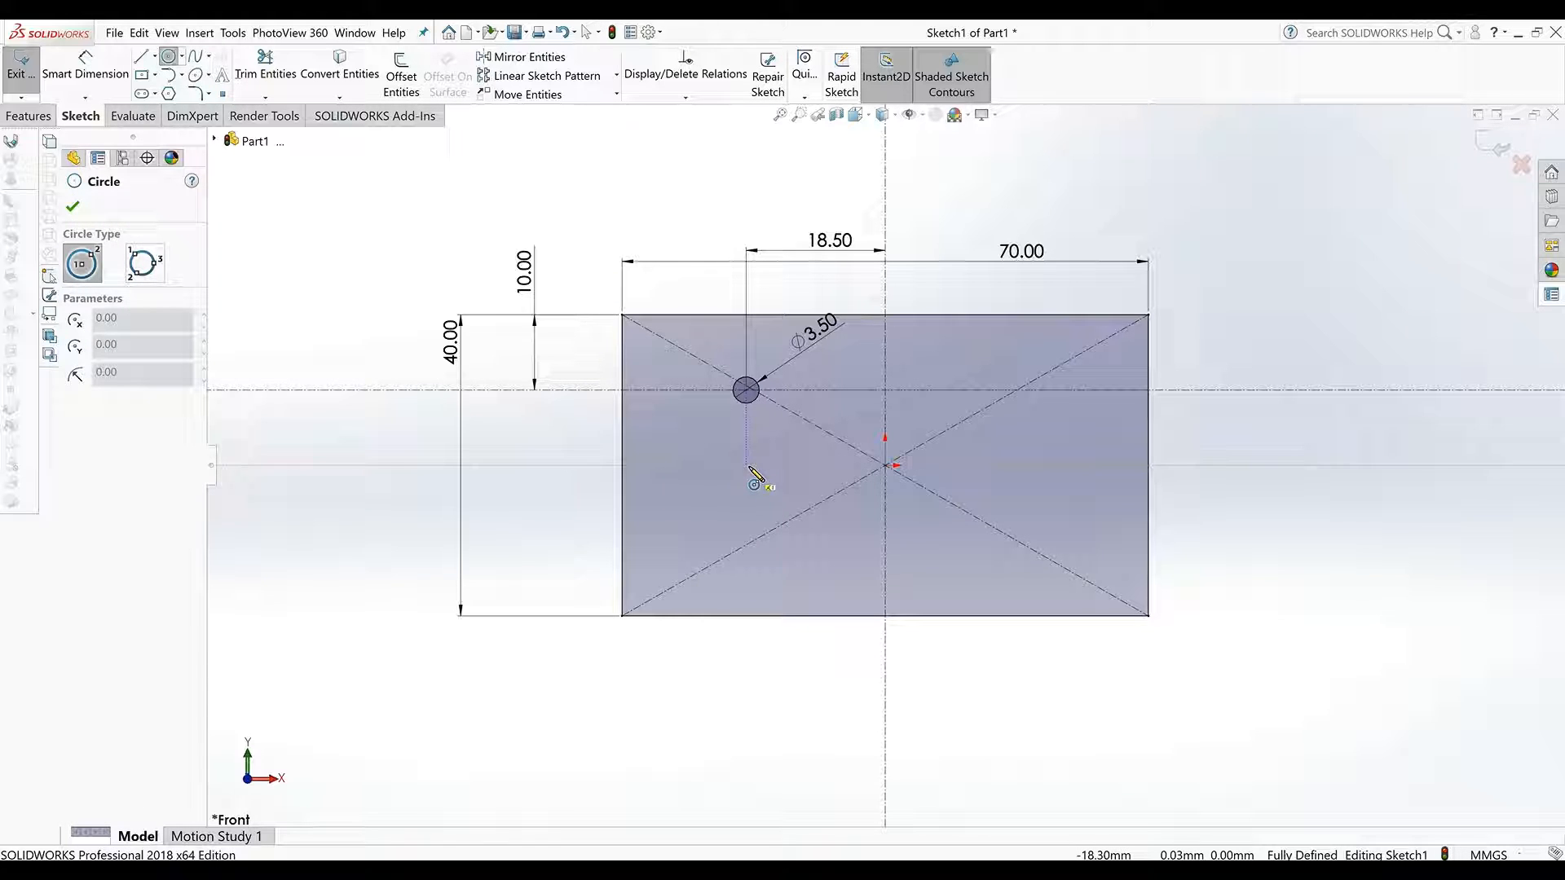
left_click(697, 466)
left_click(676, 444)
key("Escape")
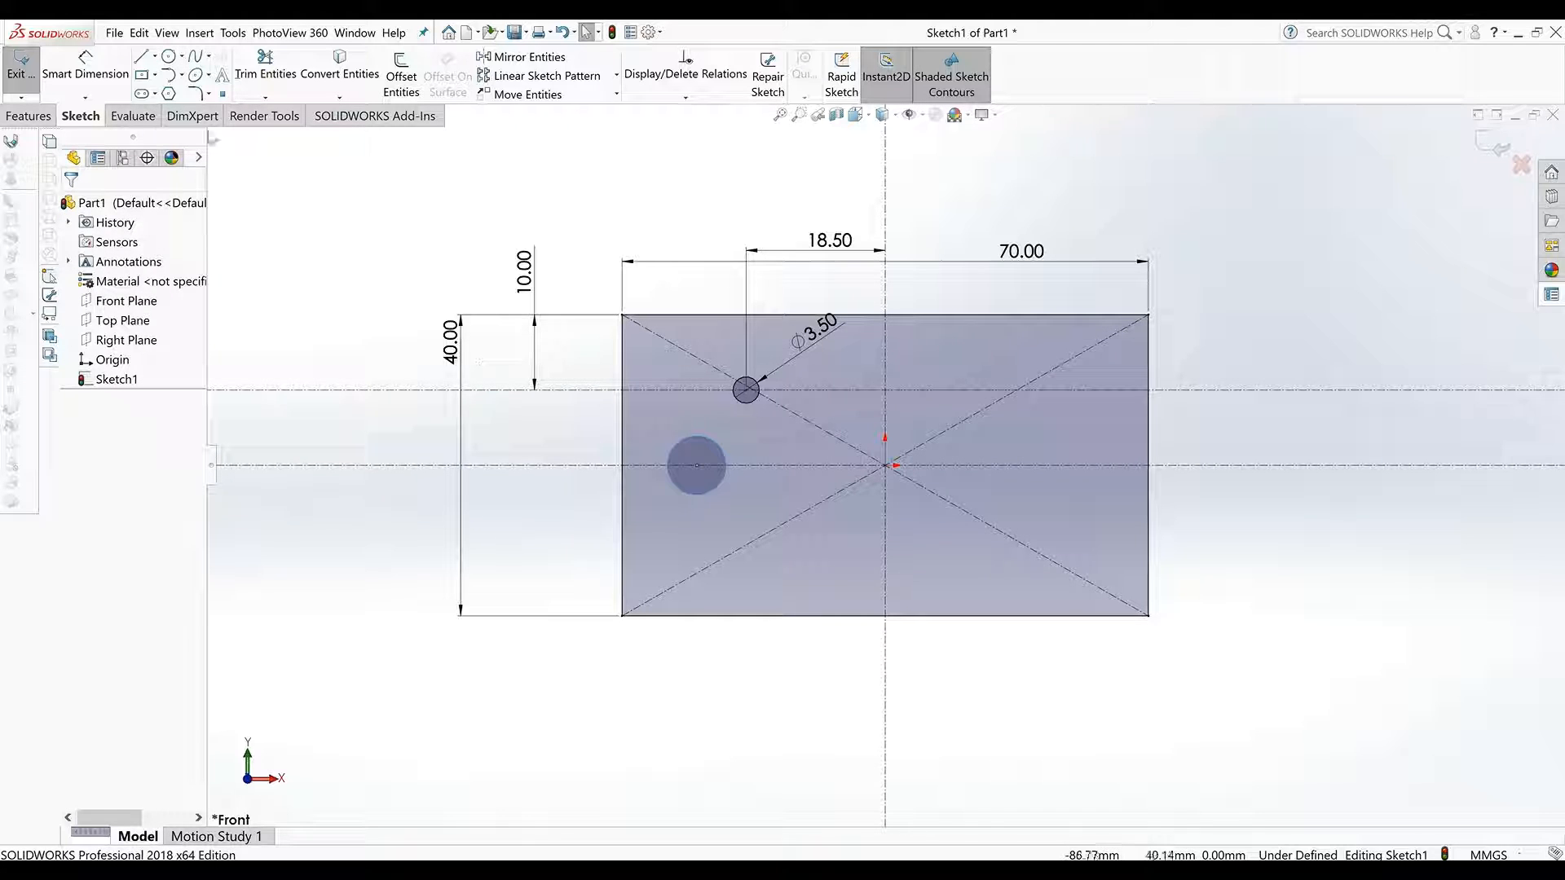
- Dimension the diameter of the circle on the horizontal centreline to 4.5 mm
left_click(111, 79)
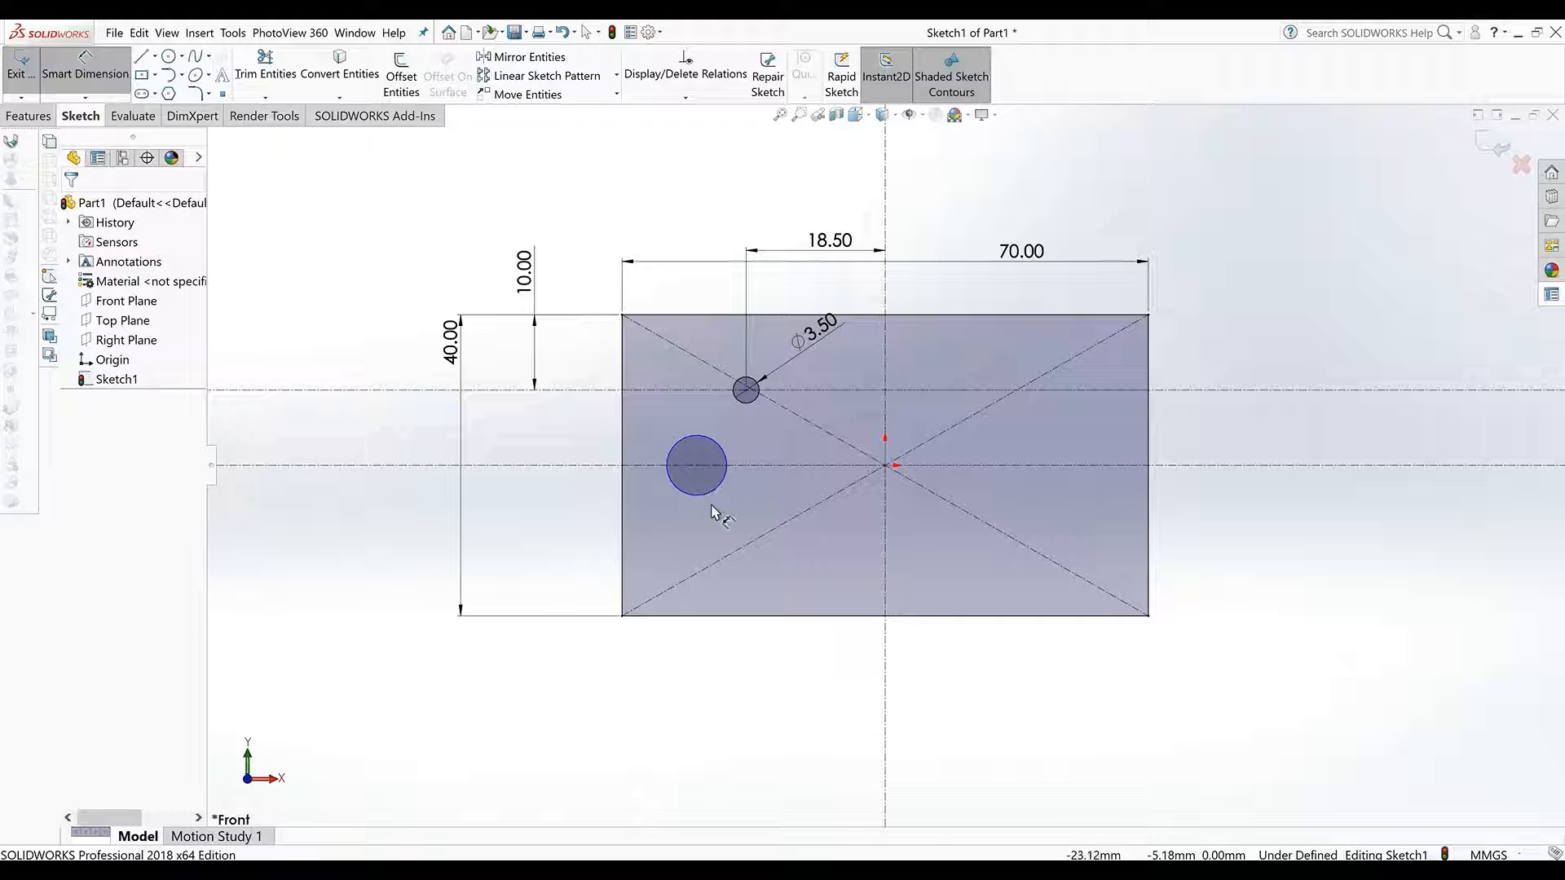
left_click(674, 485)
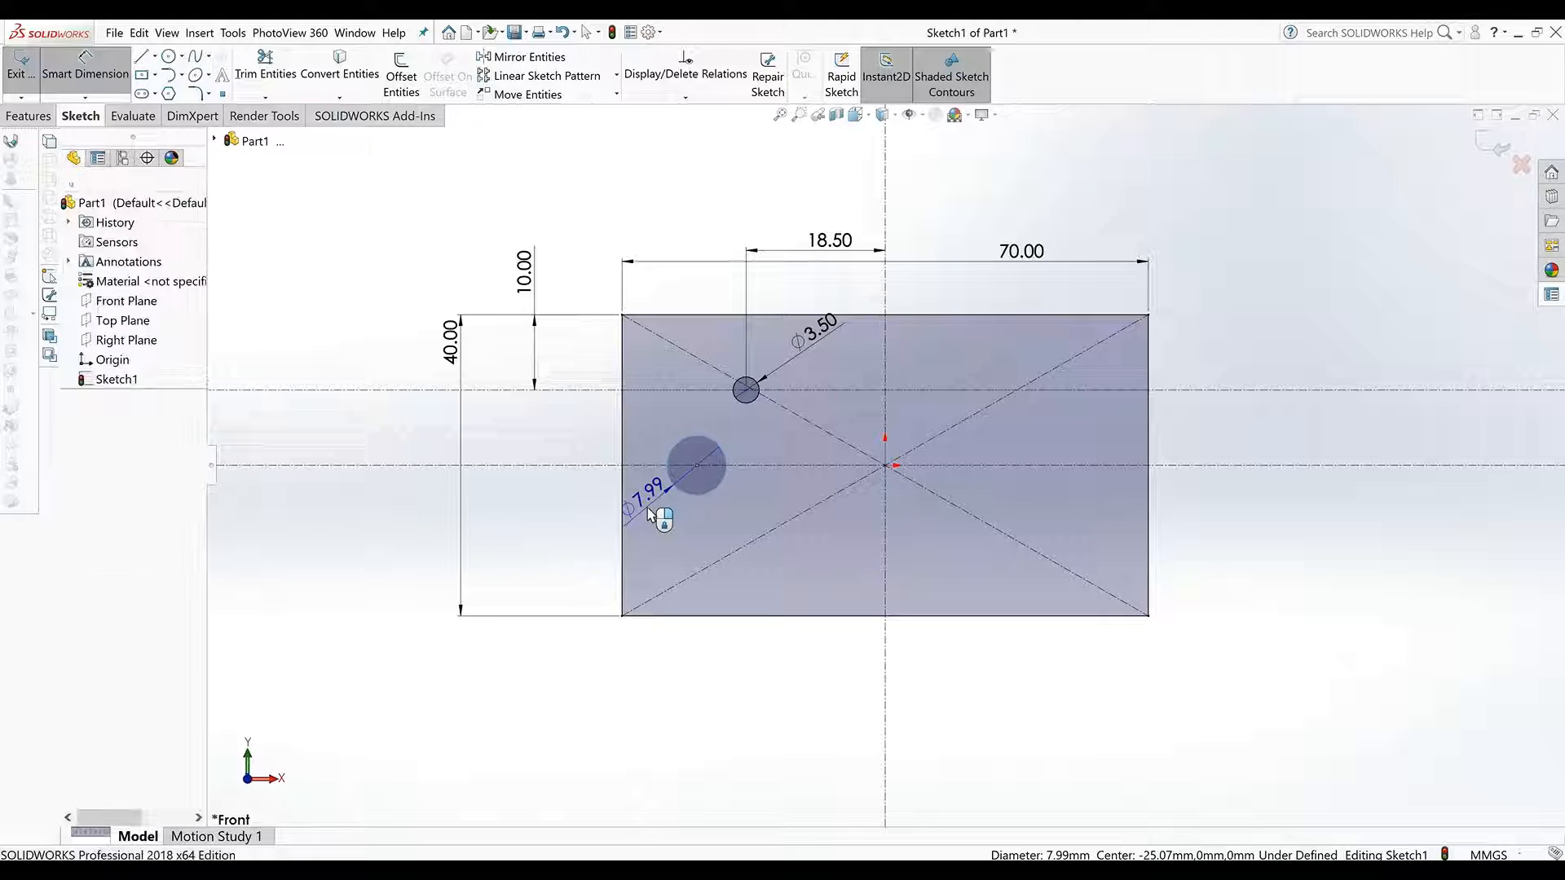
left_click(650, 514)
type("4.5")
key("Return")
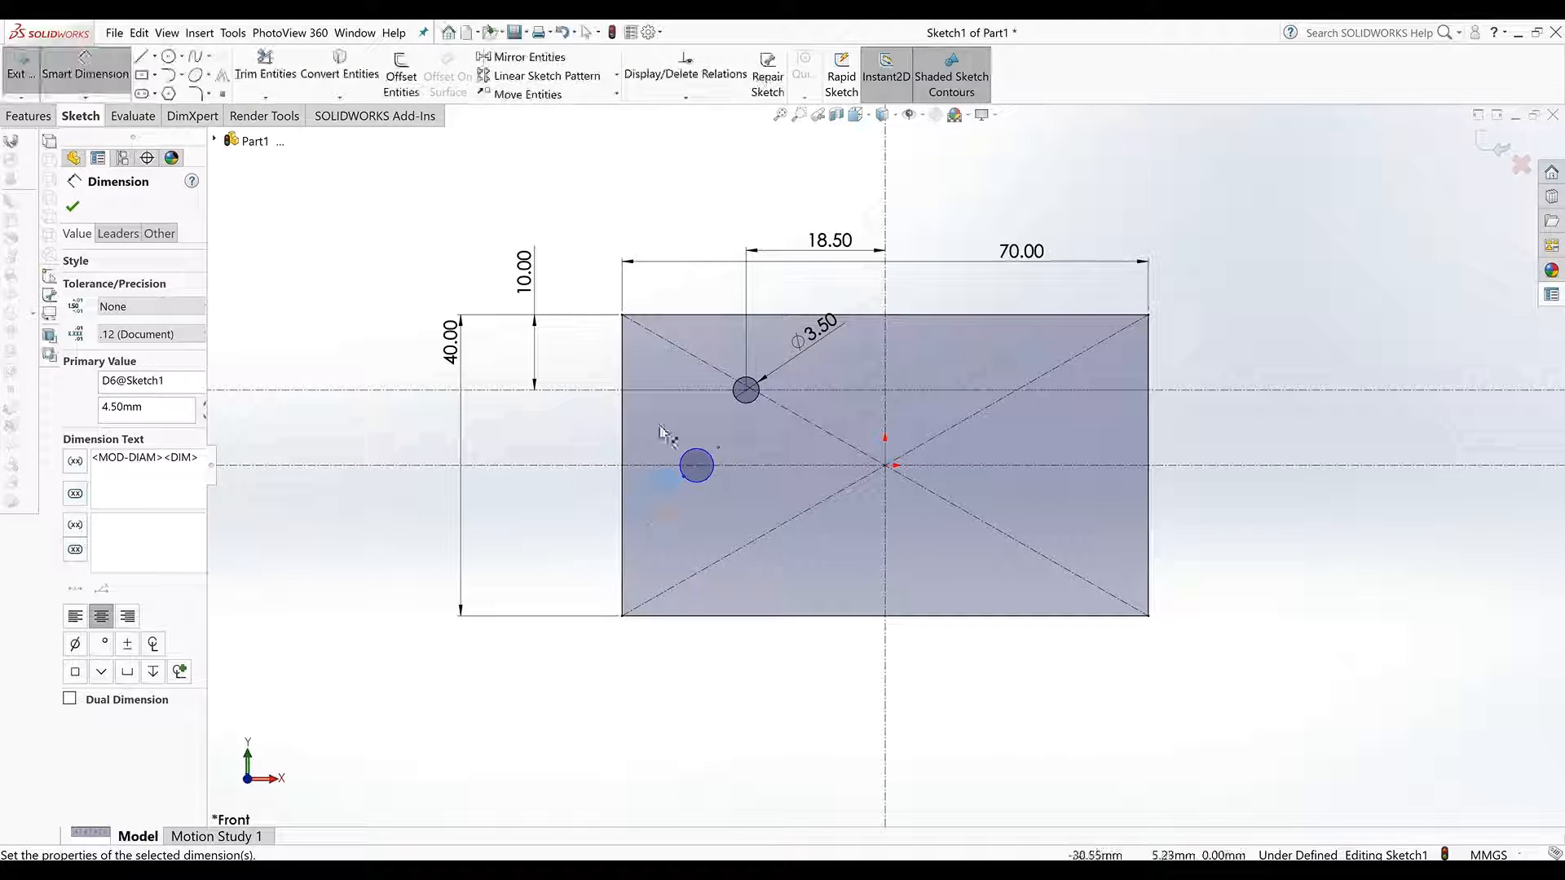
- Set the horizontal distance from the 4.5 mm circle's centre to the vertical construction line to 27.6 mm
left_click(697, 465)
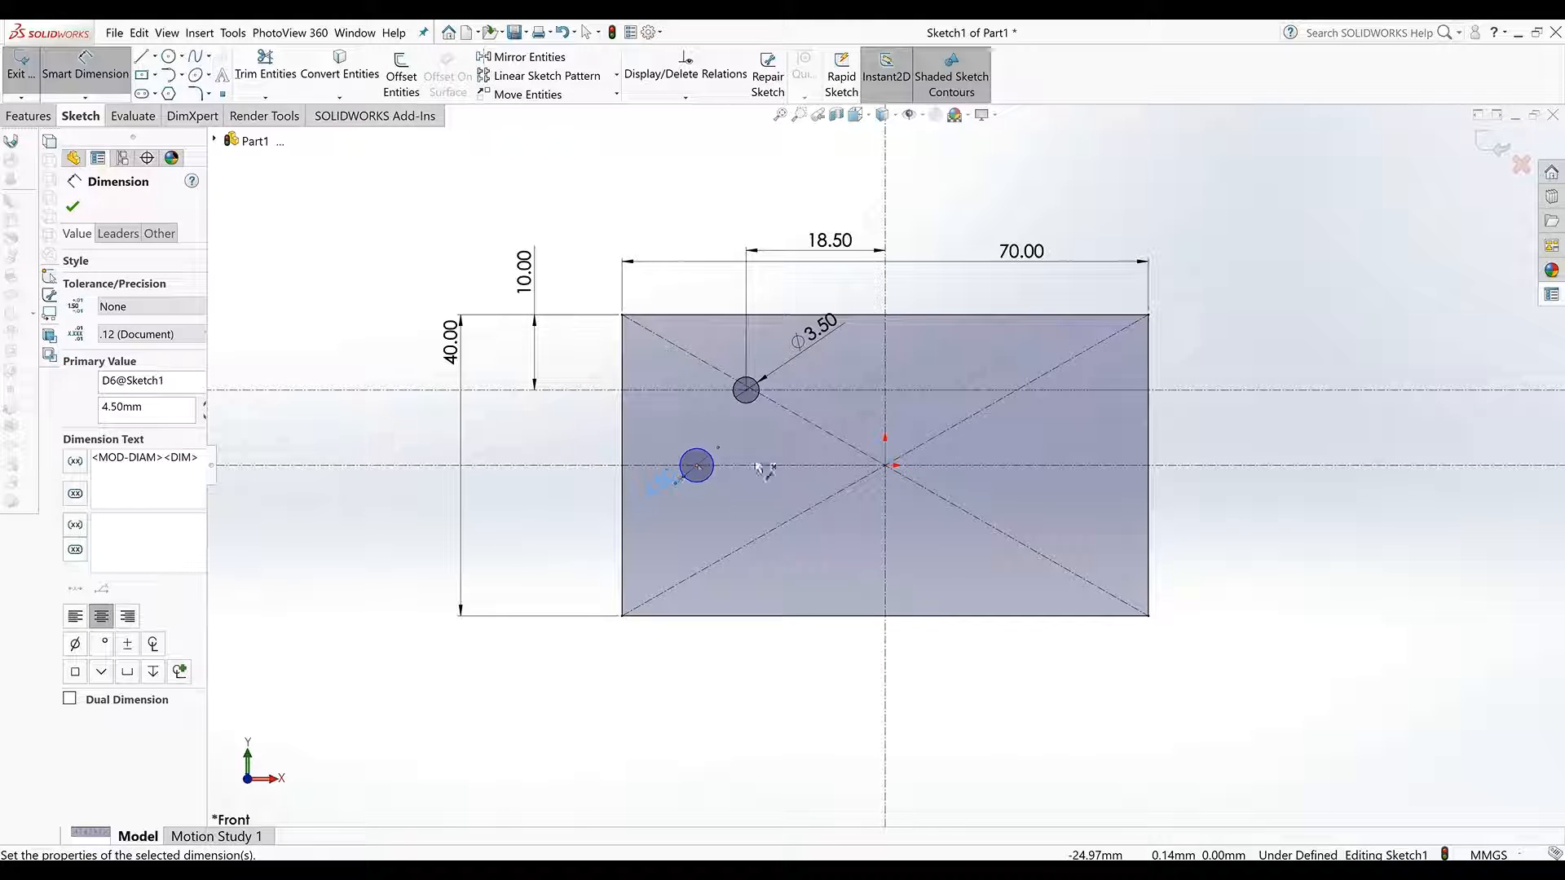
left_click(885, 426)
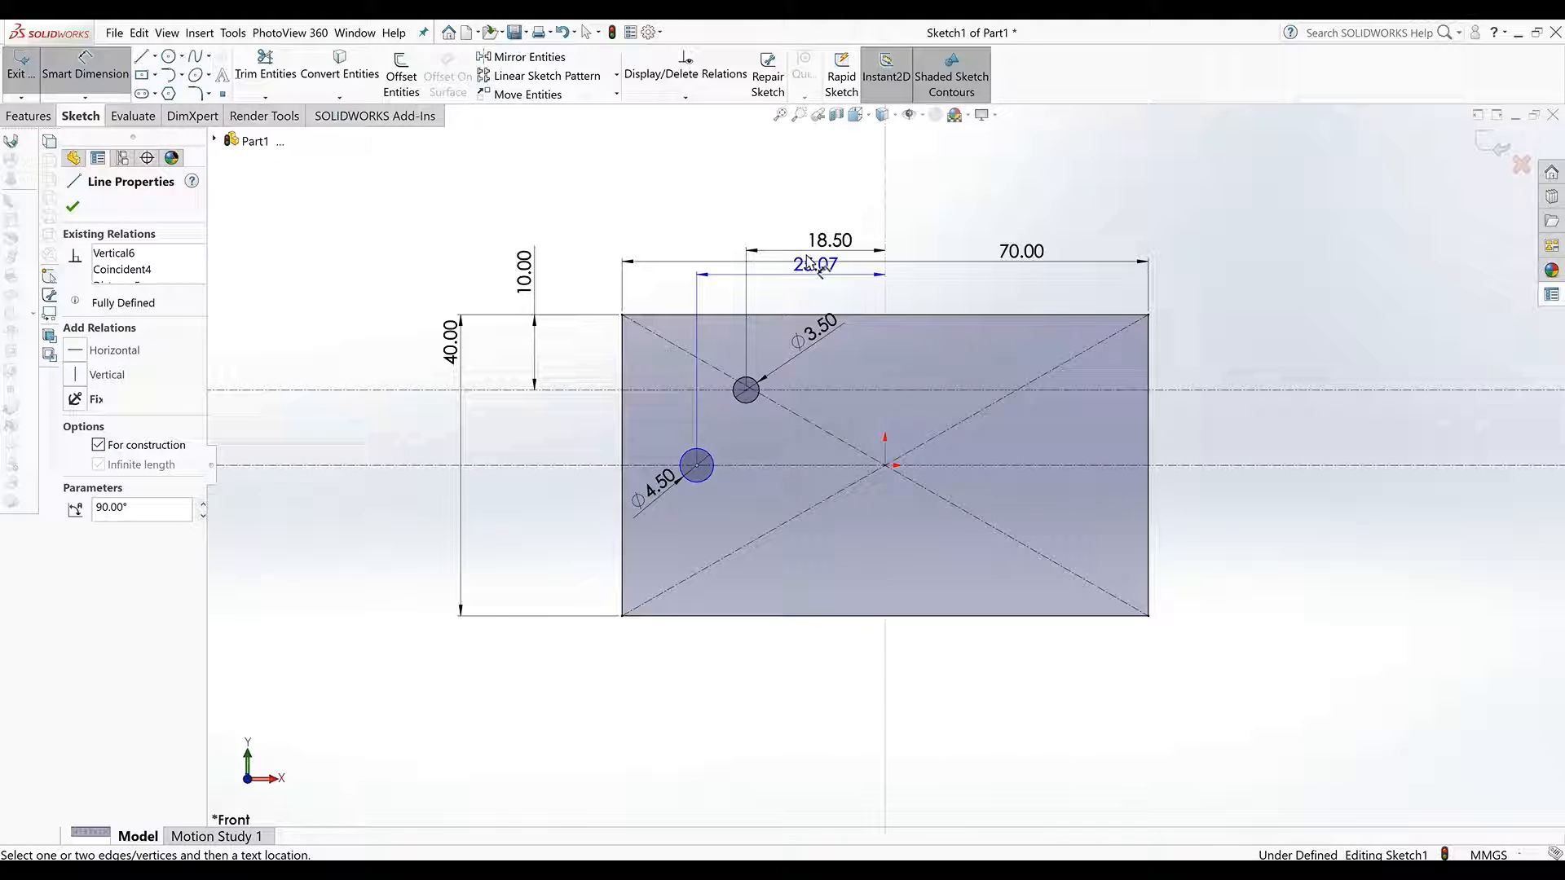
left_click(765, 202)
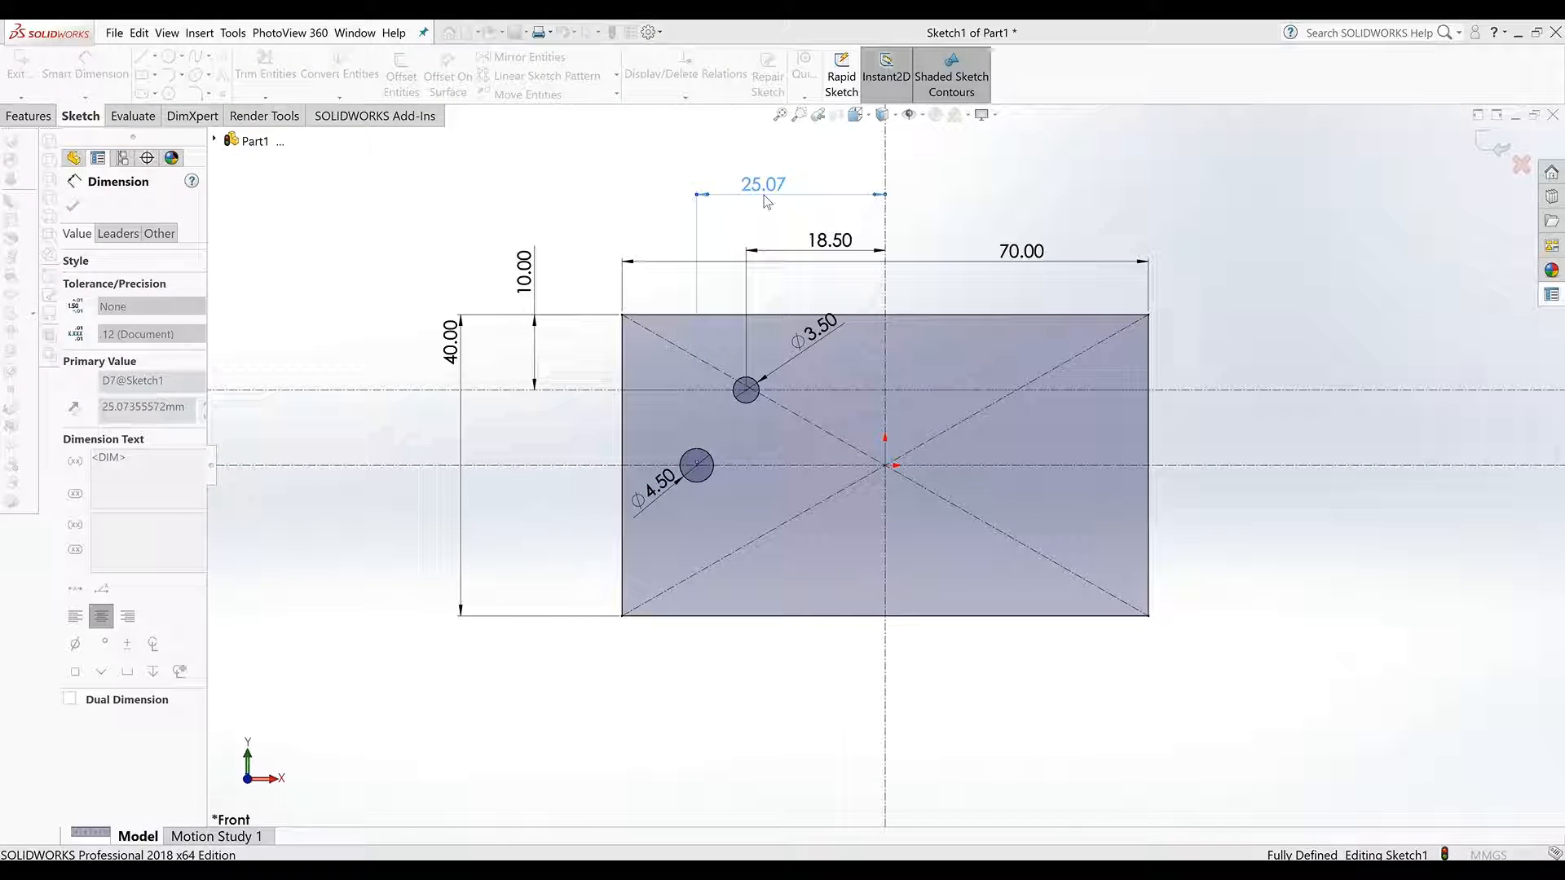
type("30")
key("Return")
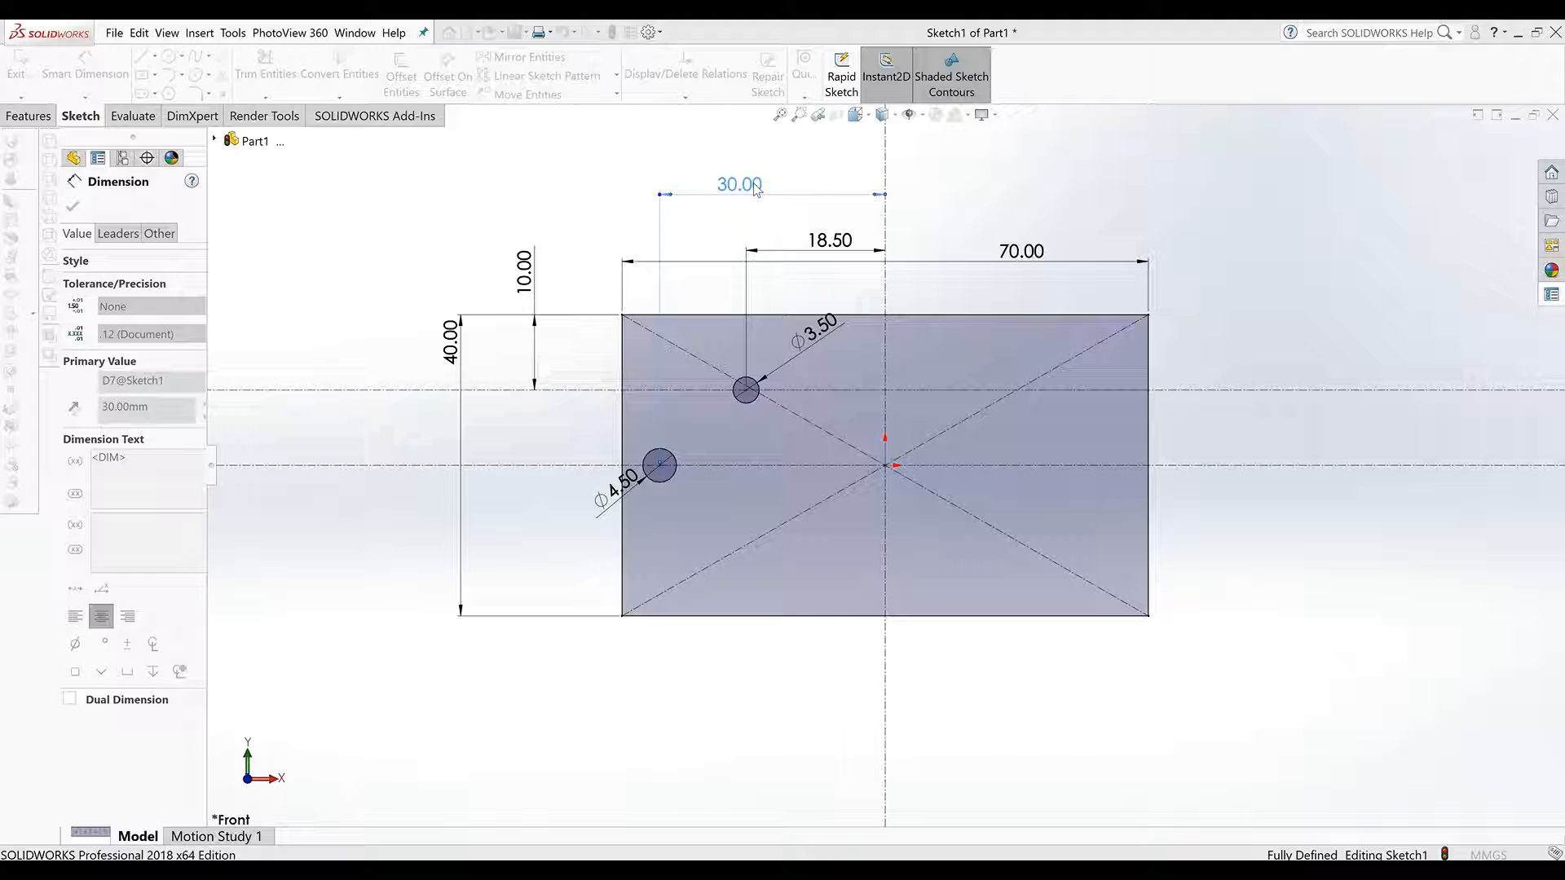
type("27.6")
key("Return")
left_click(784, 362)
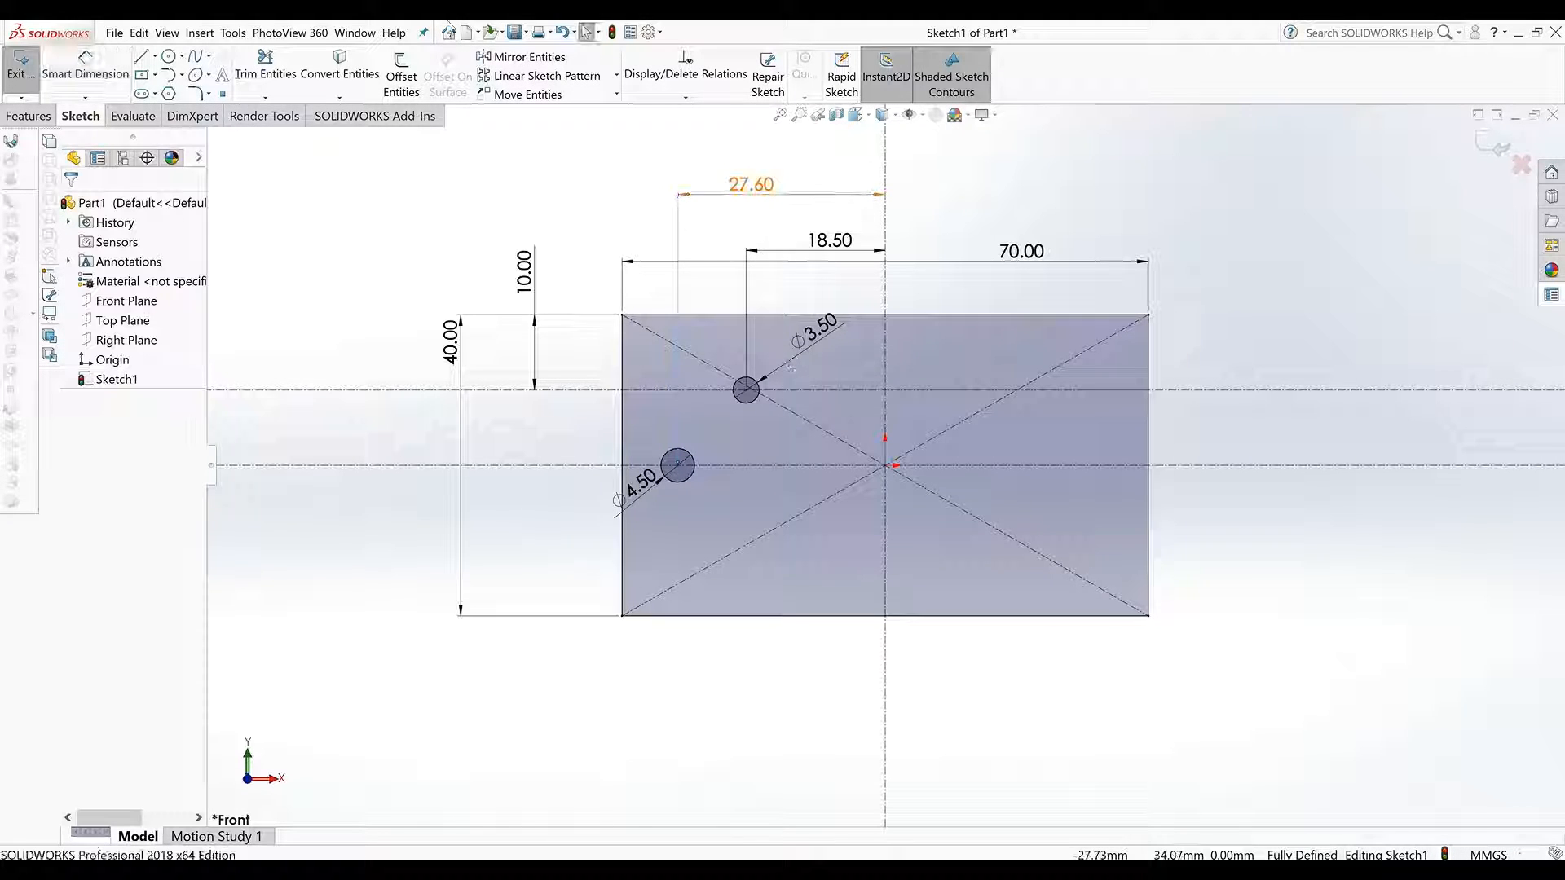
- Mirror both circles about the vertical construction line to the other half of the plate
left_click(522, 57)
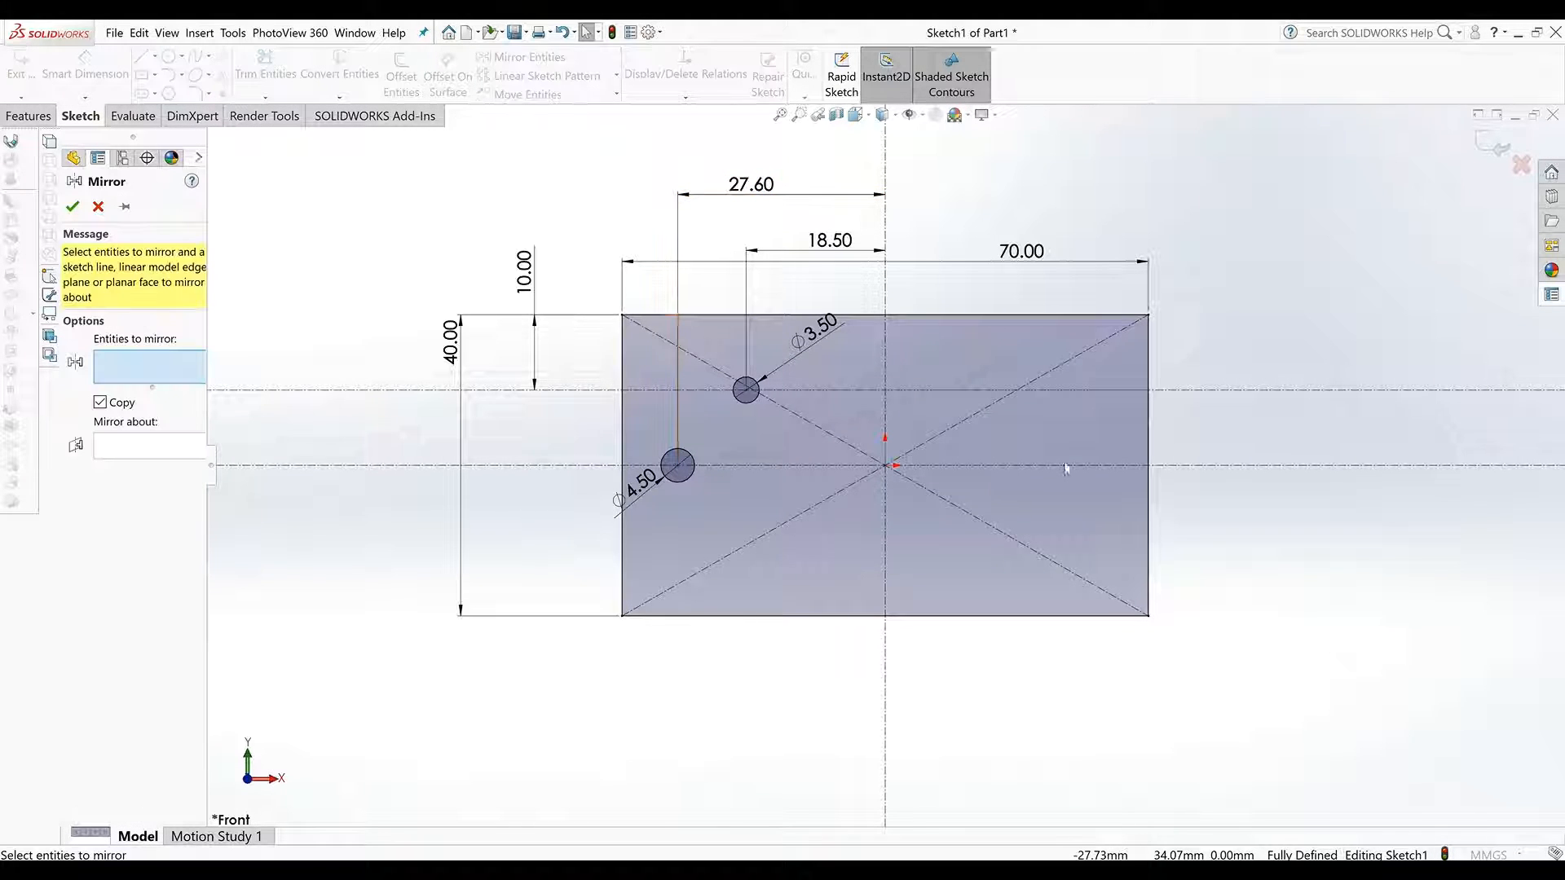
left_click(748, 405)
left_click(679, 467)
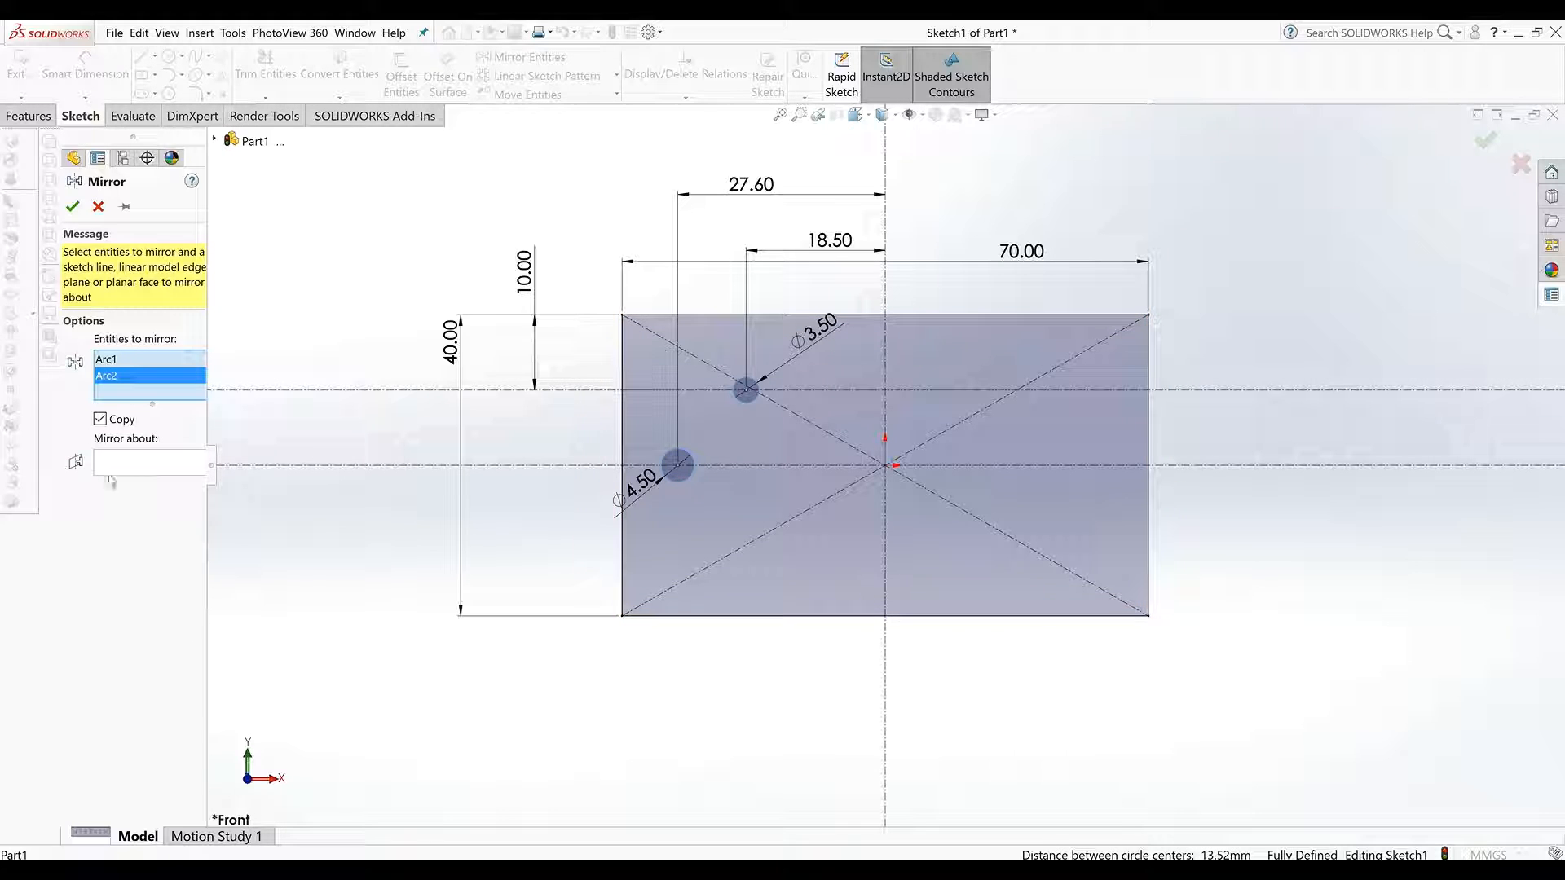
left_click(891, 216)
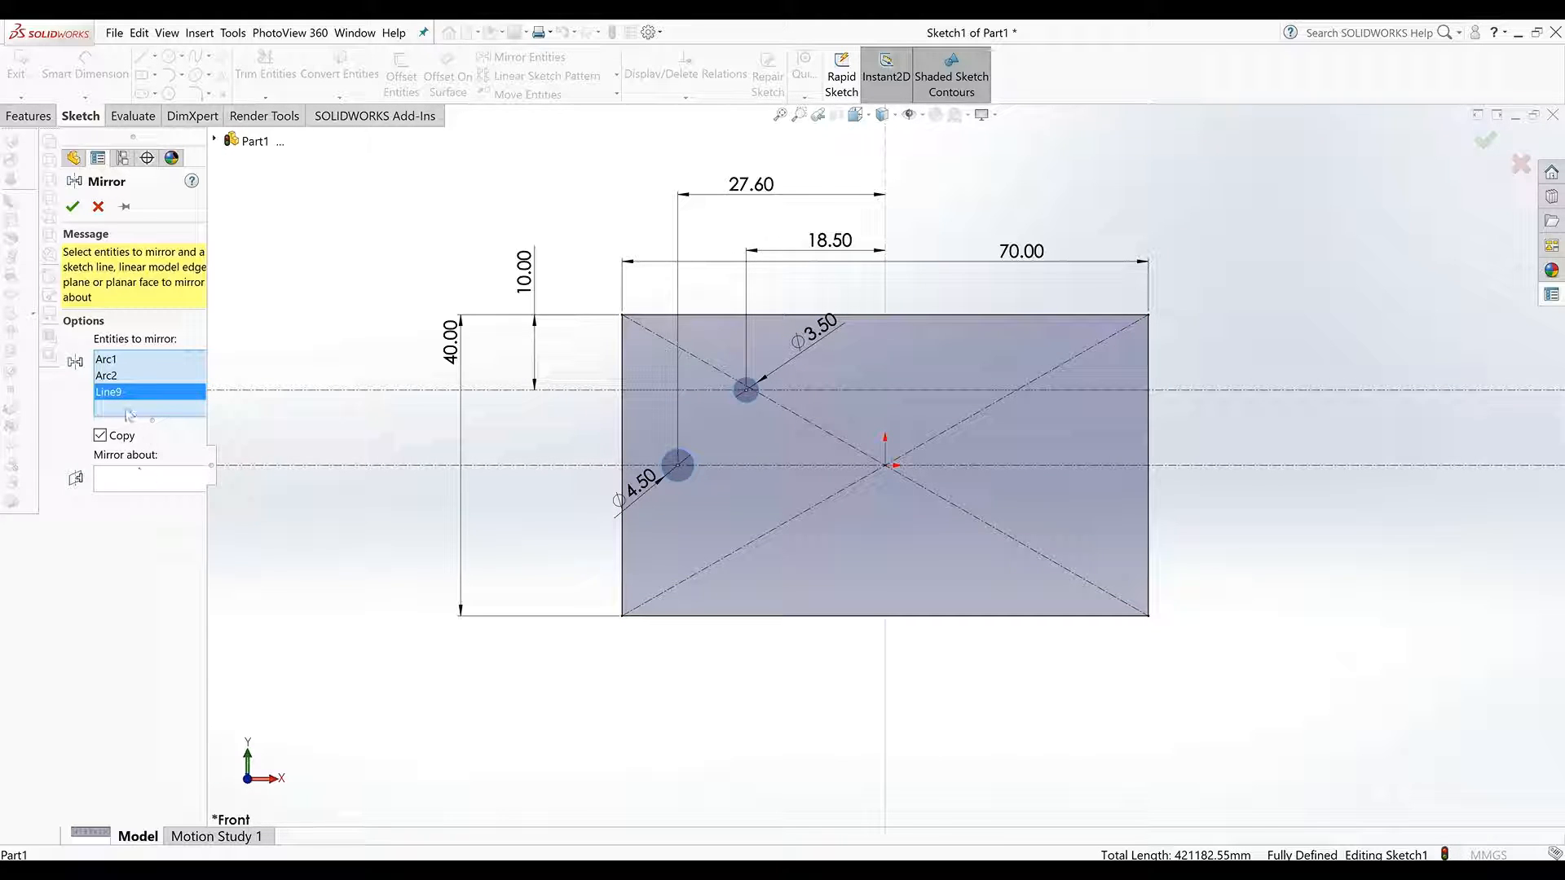
key("Delete")
left_click(149, 463)
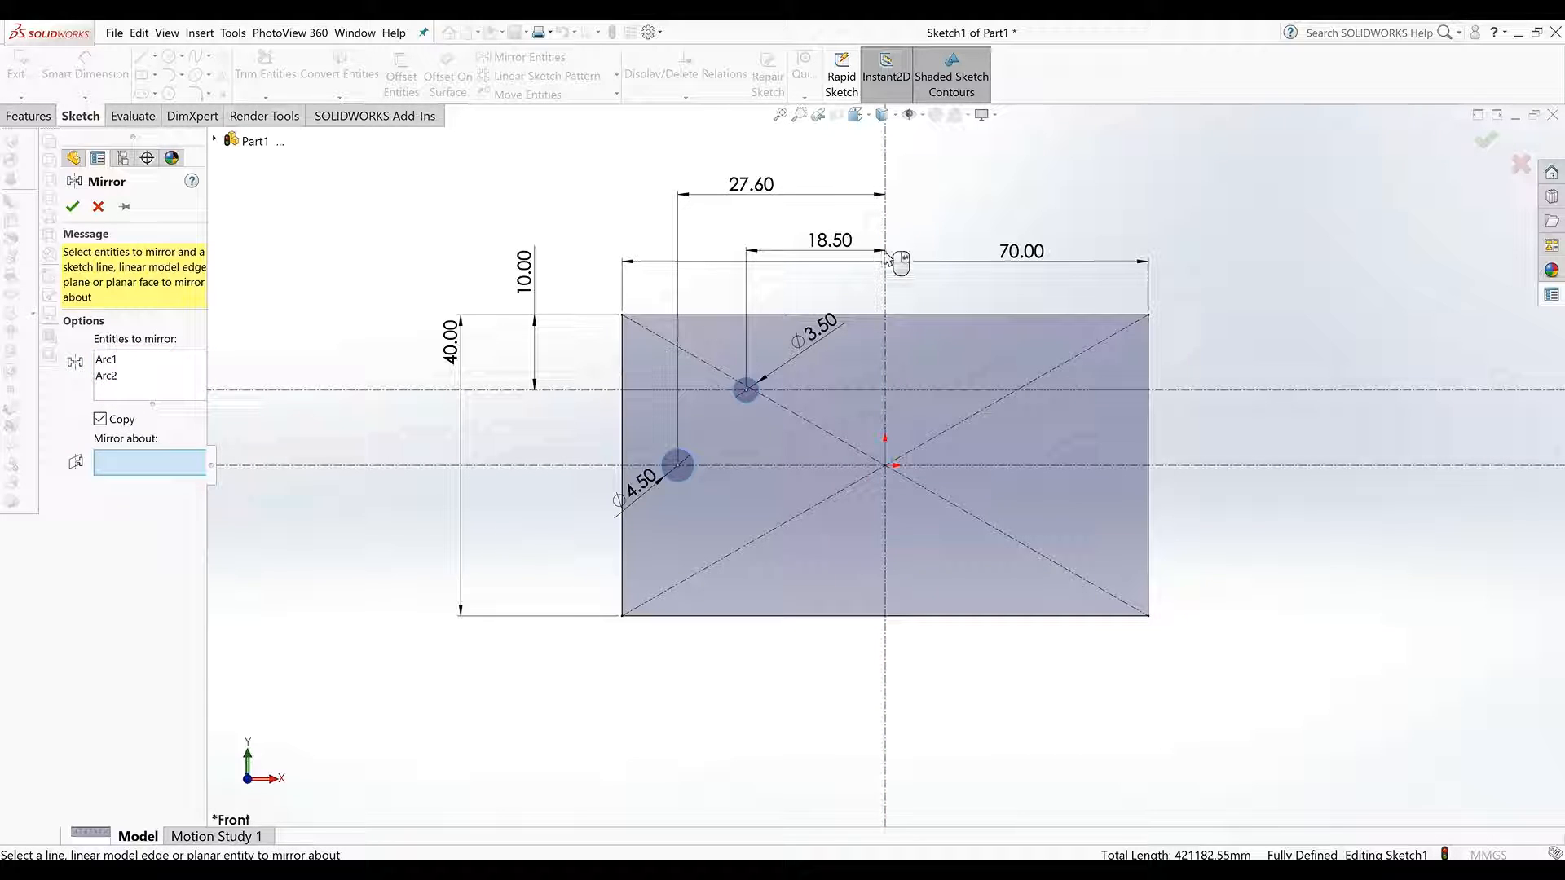
left_click(887, 217)
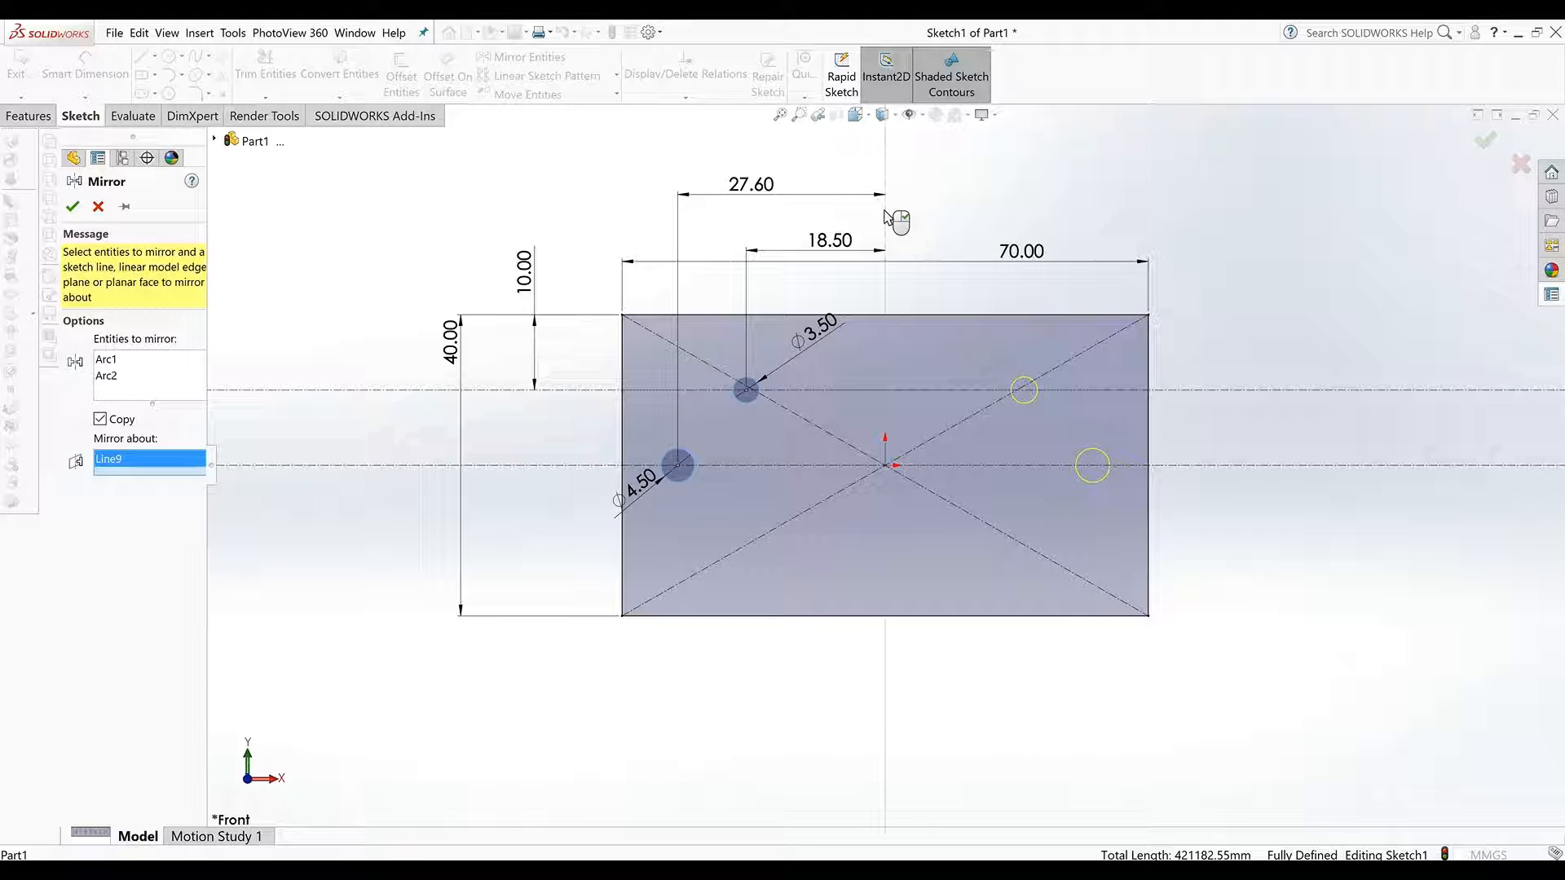
right_click(886, 214)
- Extrude the plate profile as a blind boss 10 mm deep from the sketch plane
left_click(29, 116)
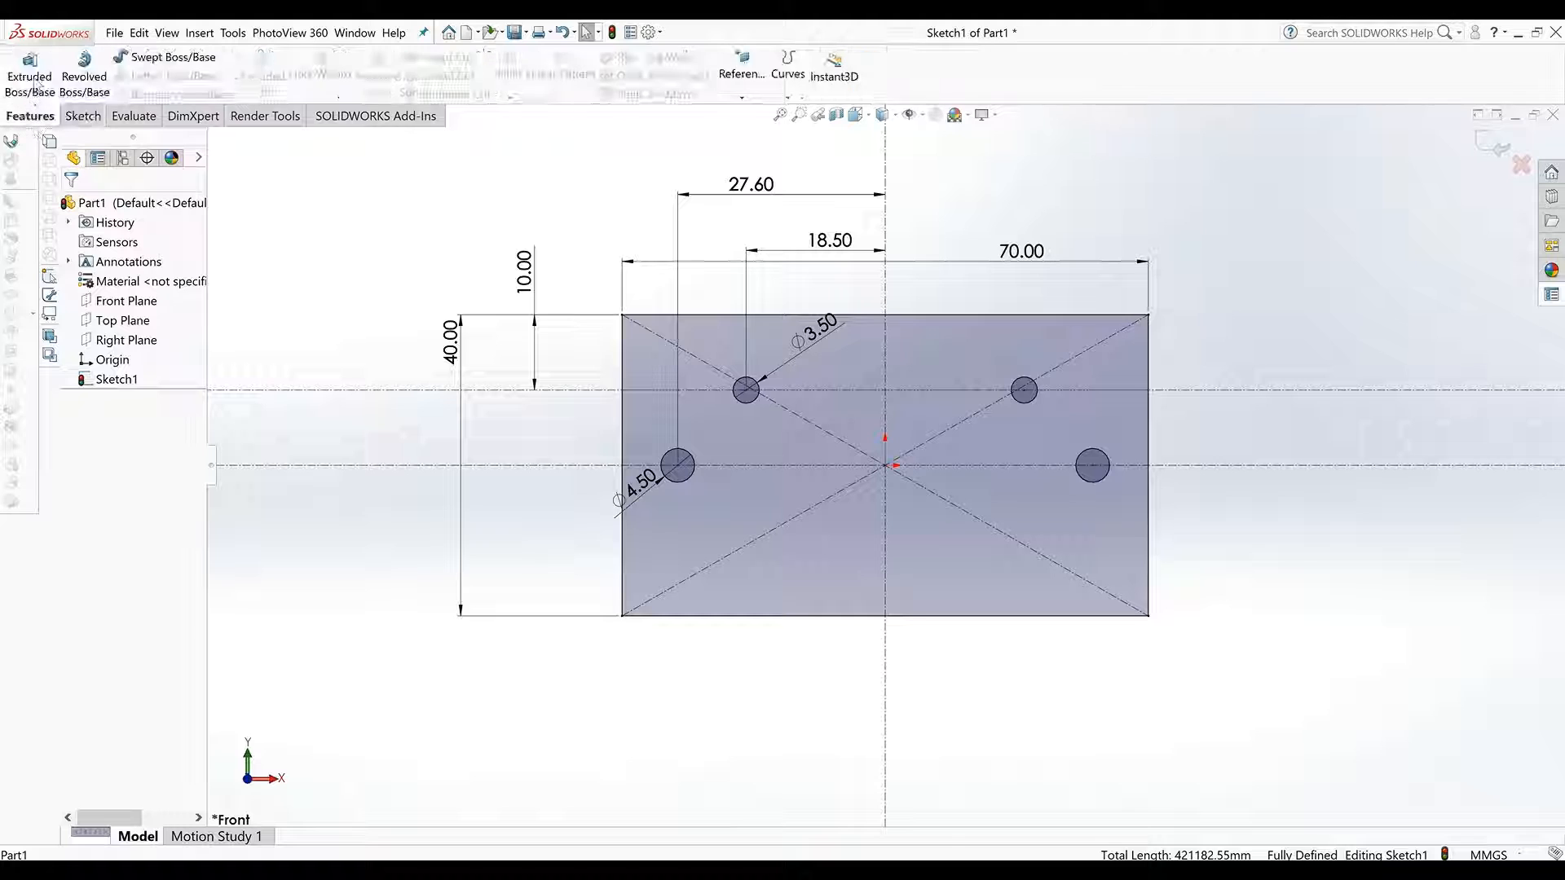
left_click(31, 80)
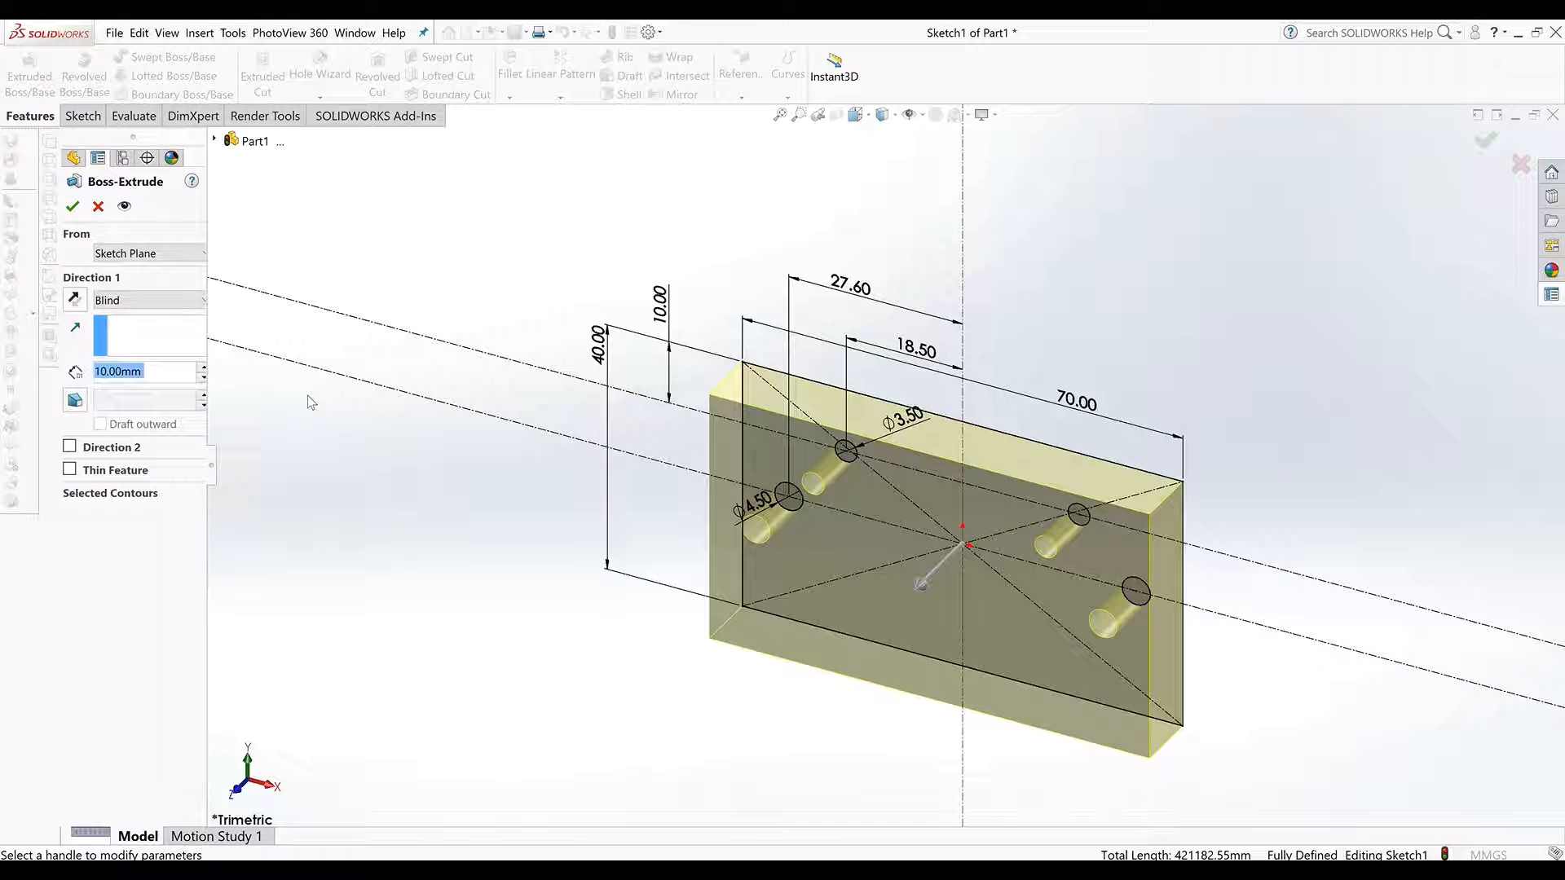
key("Return")
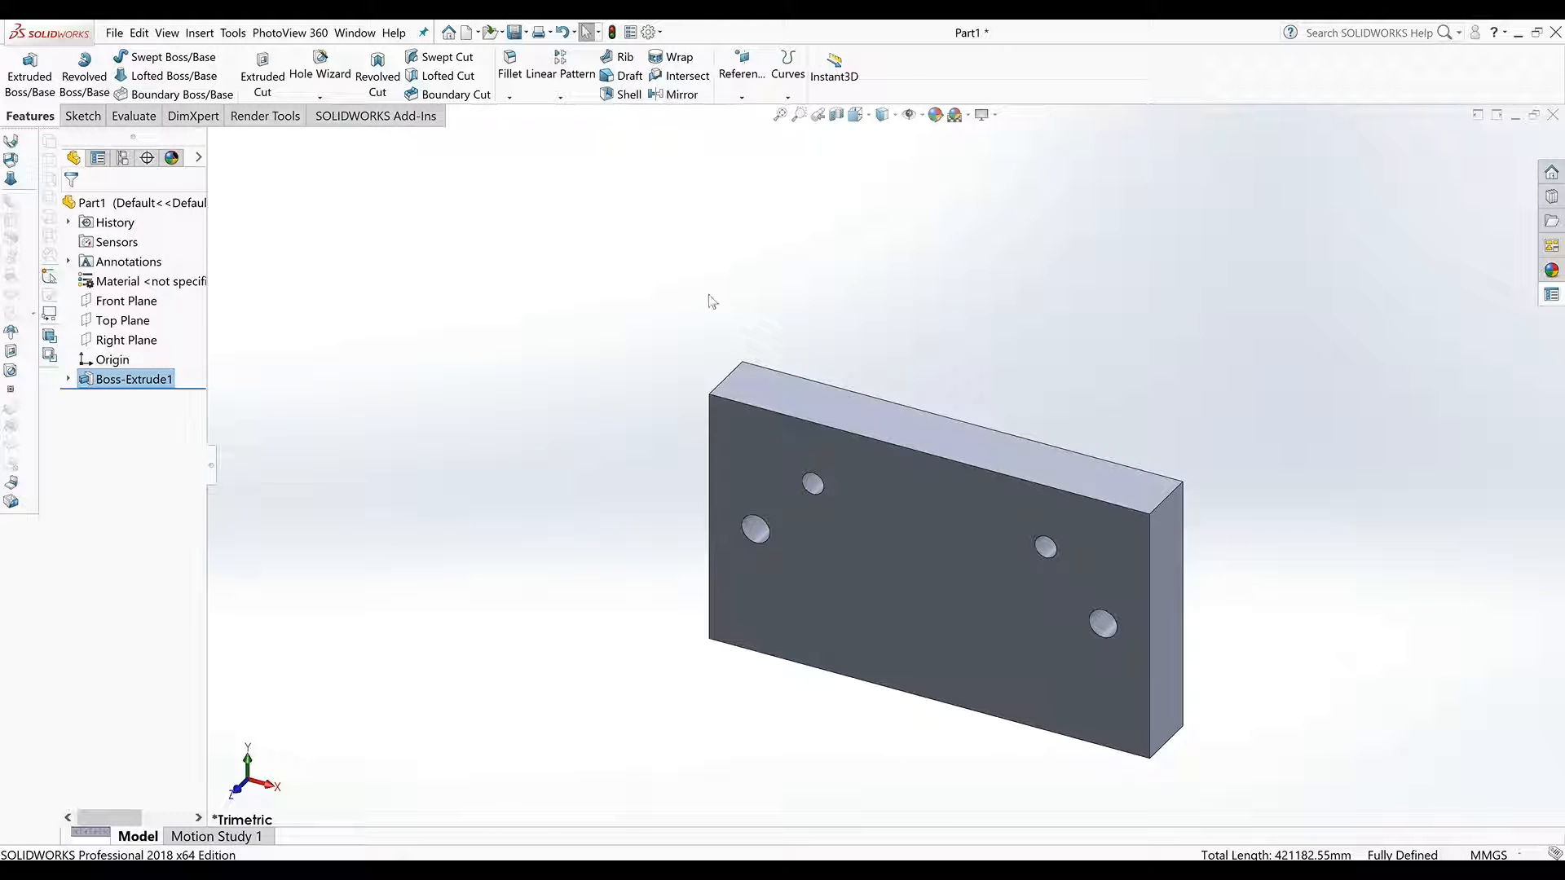
- Set up a Hole Wizard countersink: DIN, Hex Socket CTSK Head - DIN 7991, size M4, loose fit, Through All
mouse_move(709, 295)
middle_mouse_down()
mouse_move(453, 290)
mouse_move(408, 398)
mouse_move(419, 415)
middle_mouse_up()
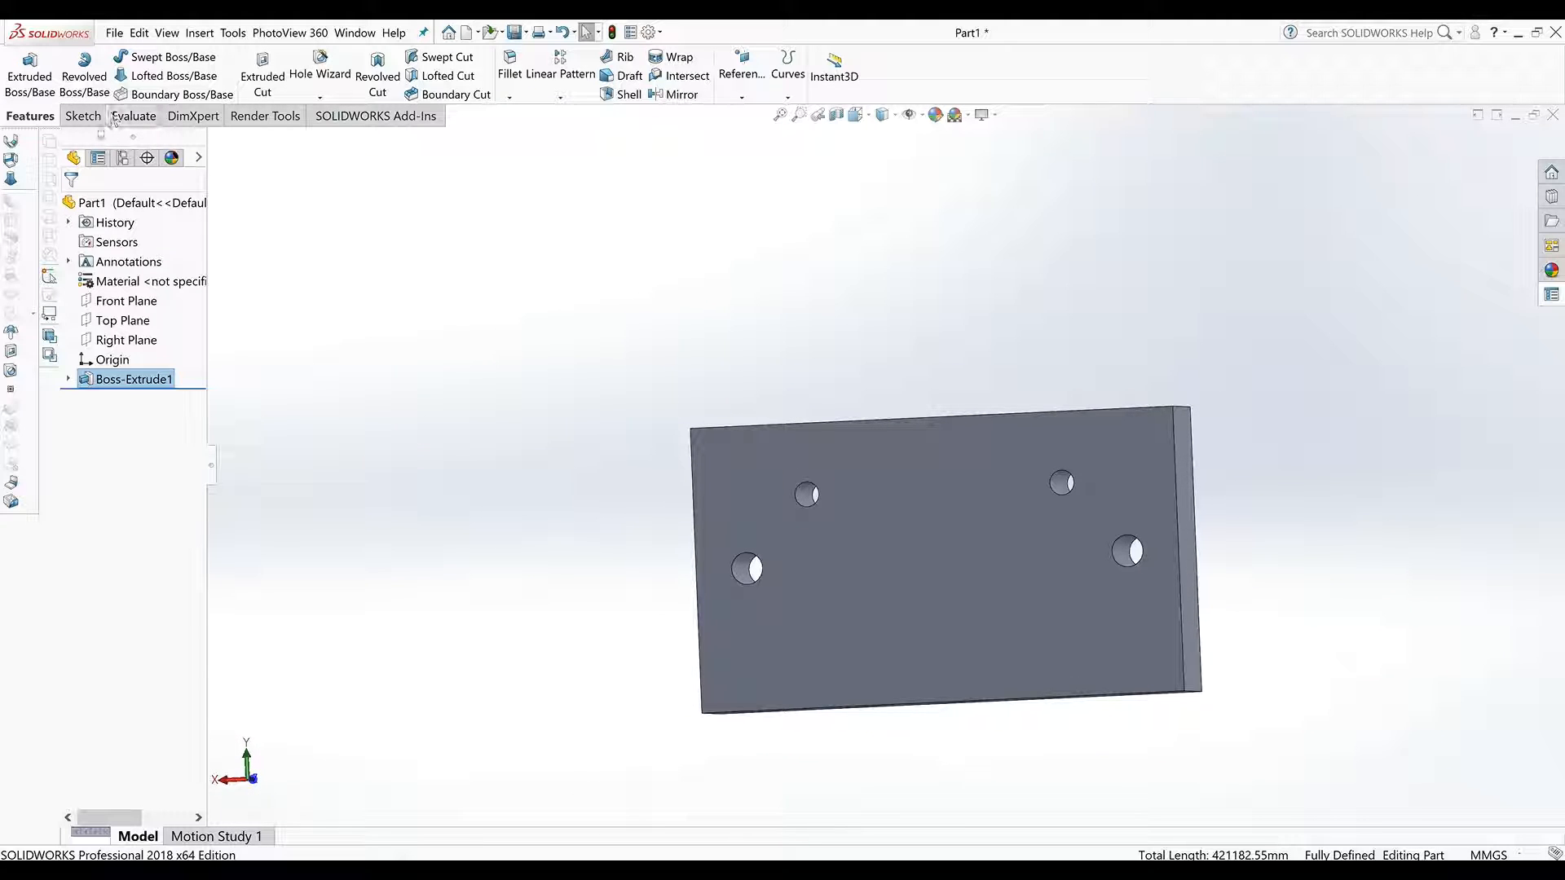
left_click(83, 116)
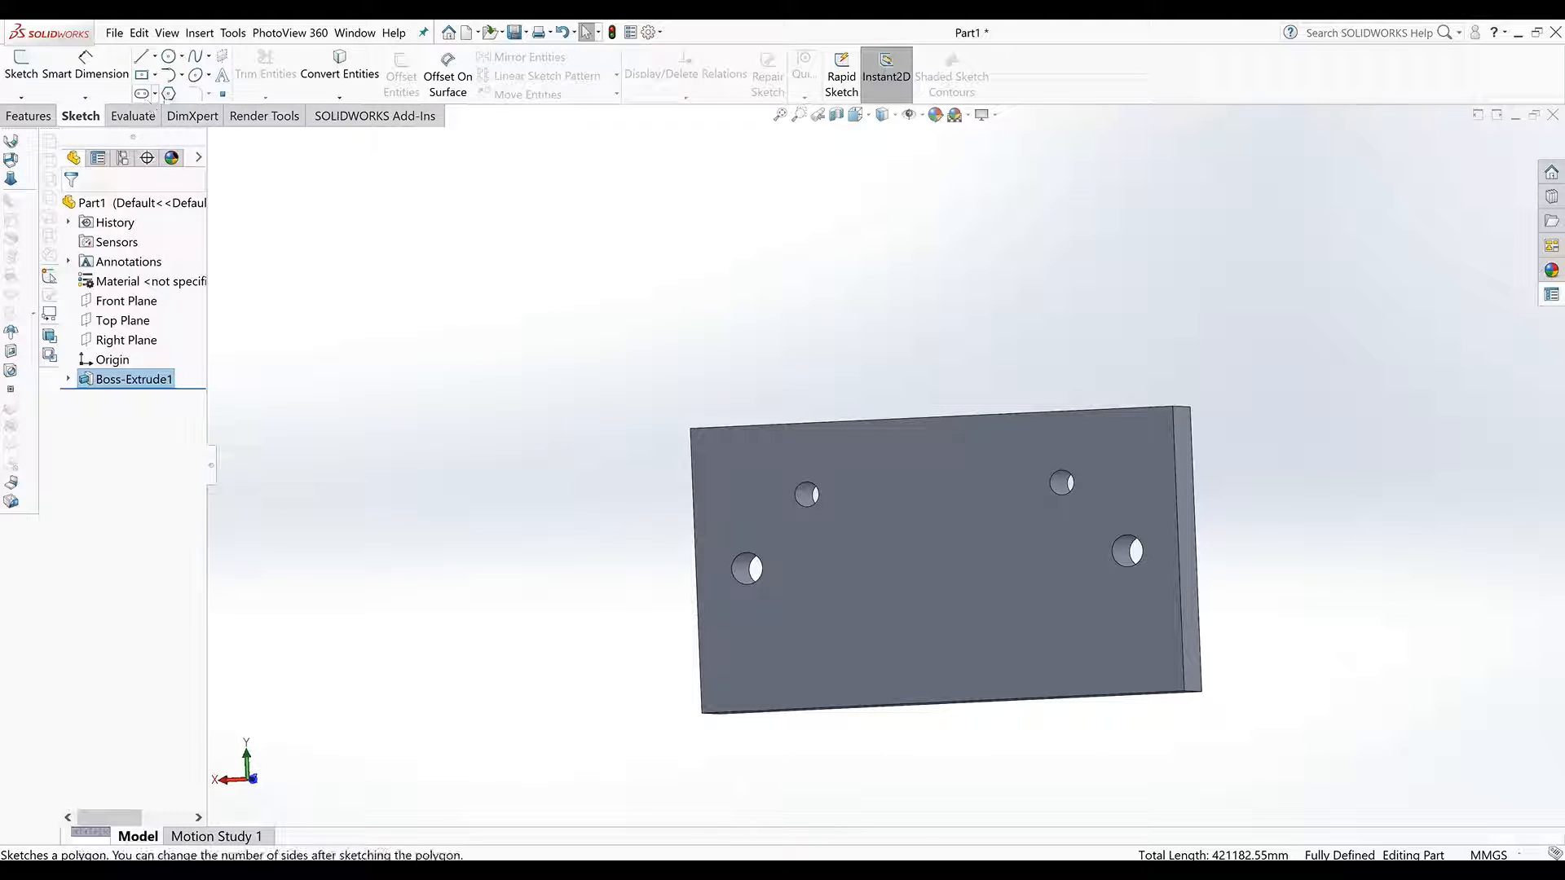
left_click(28, 116)
left_click(317, 79)
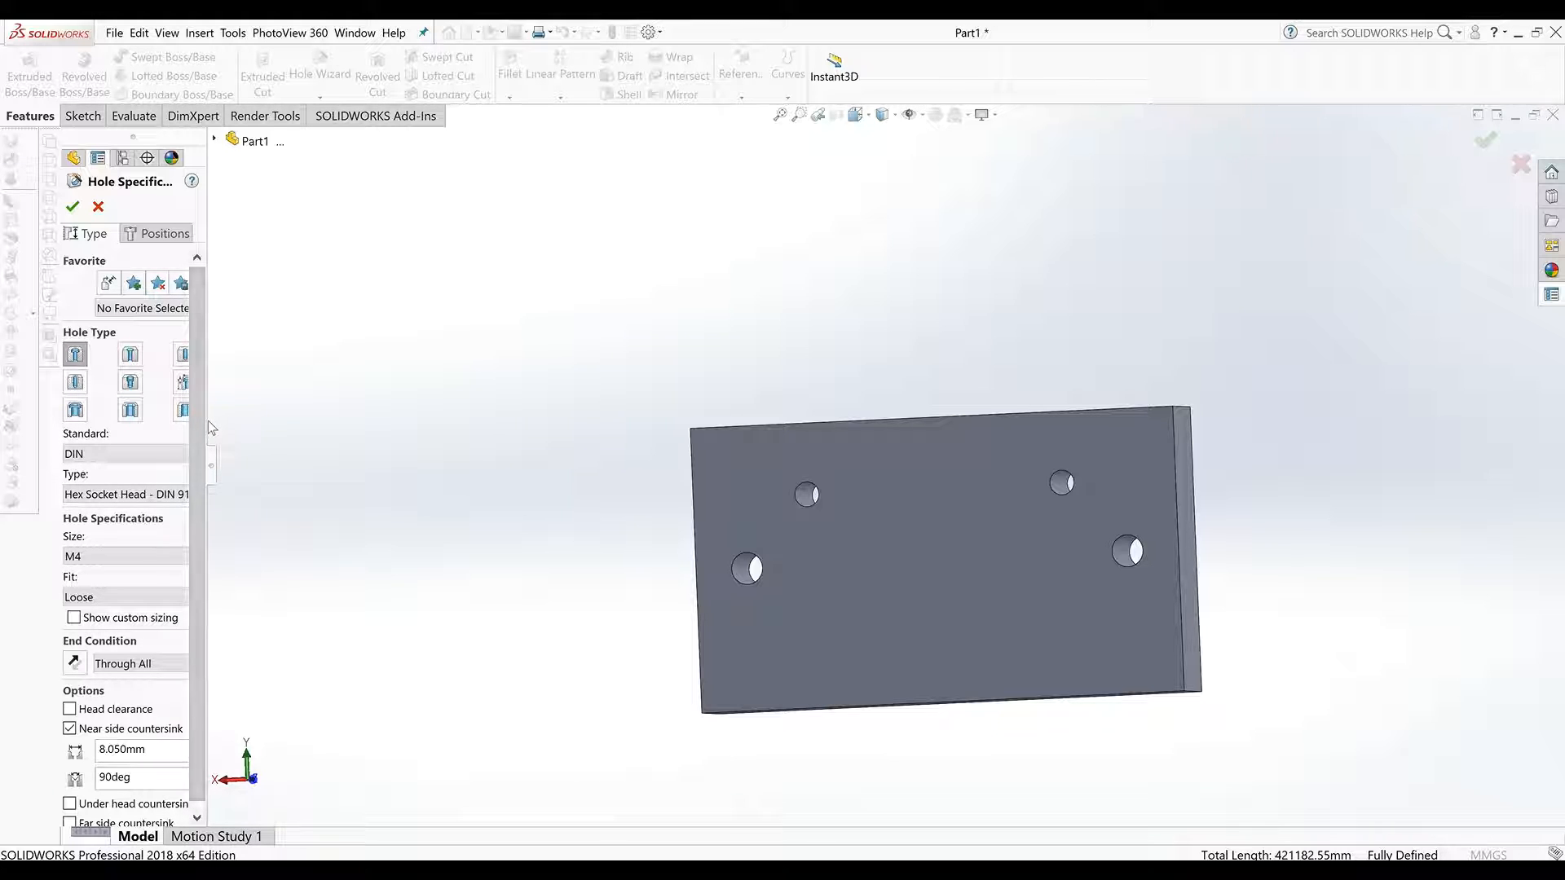
left_click_drag(214, 427, 300, 428)
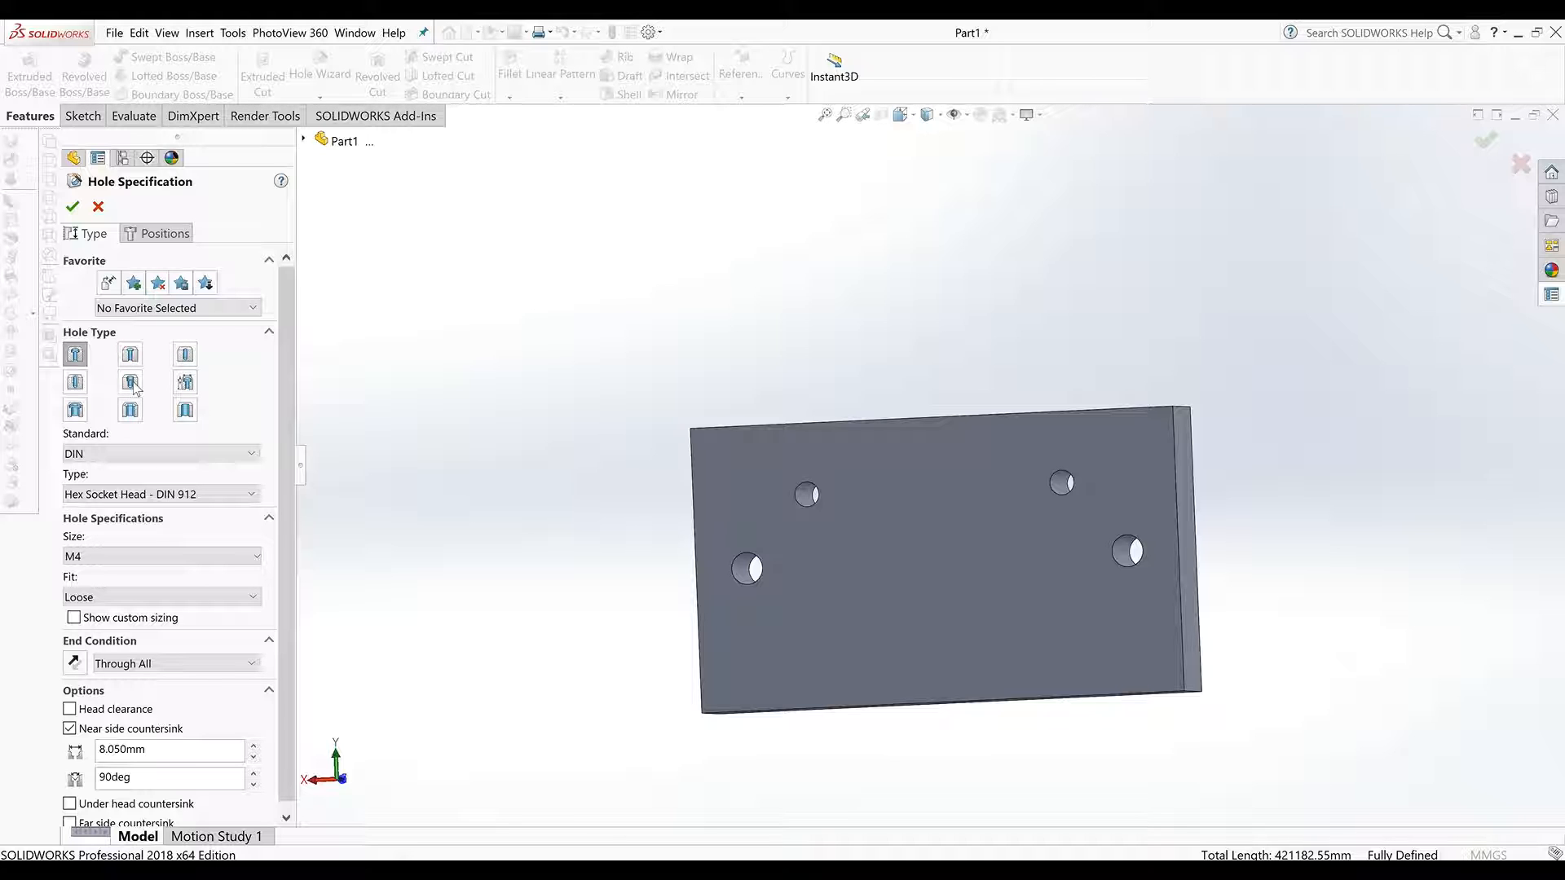
middle_click_drag(446, 465, 856, 555)
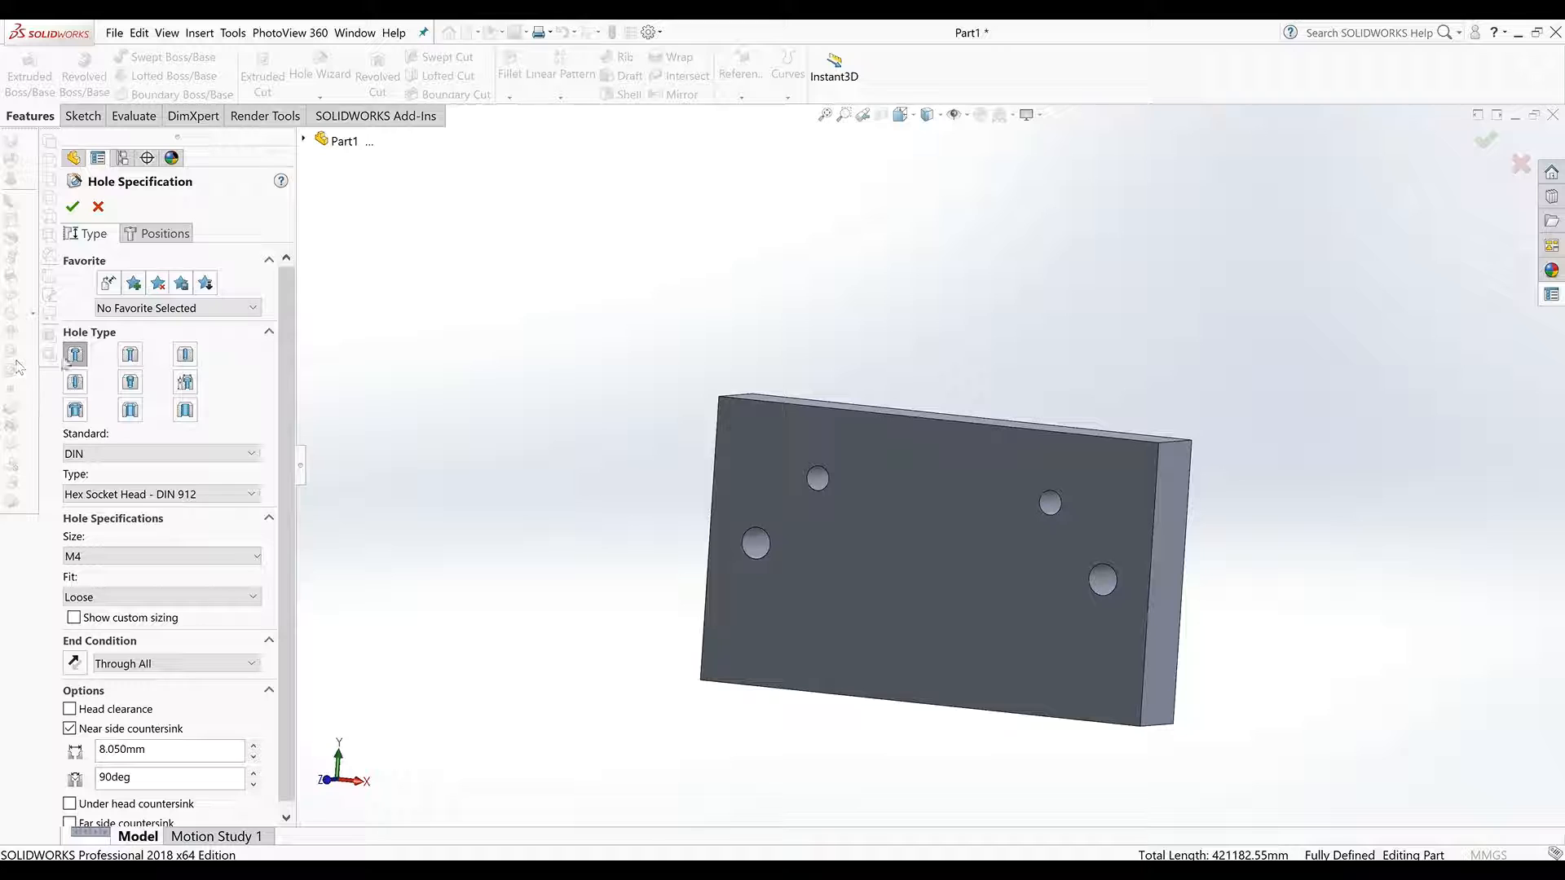
left_click(130, 356)
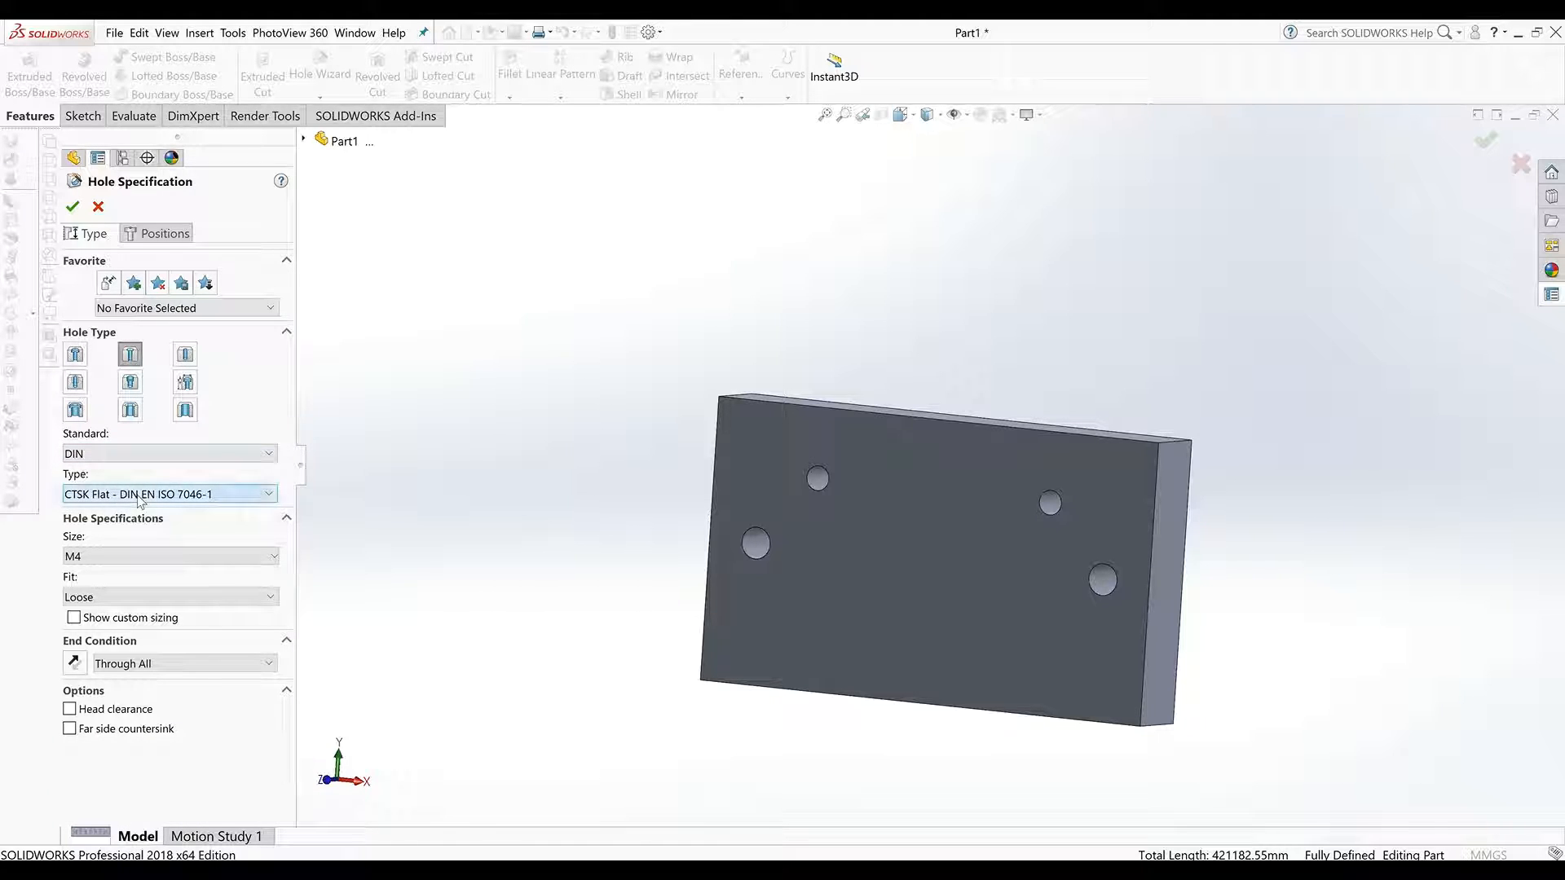
left_click(143, 503)
left_click(144, 544)
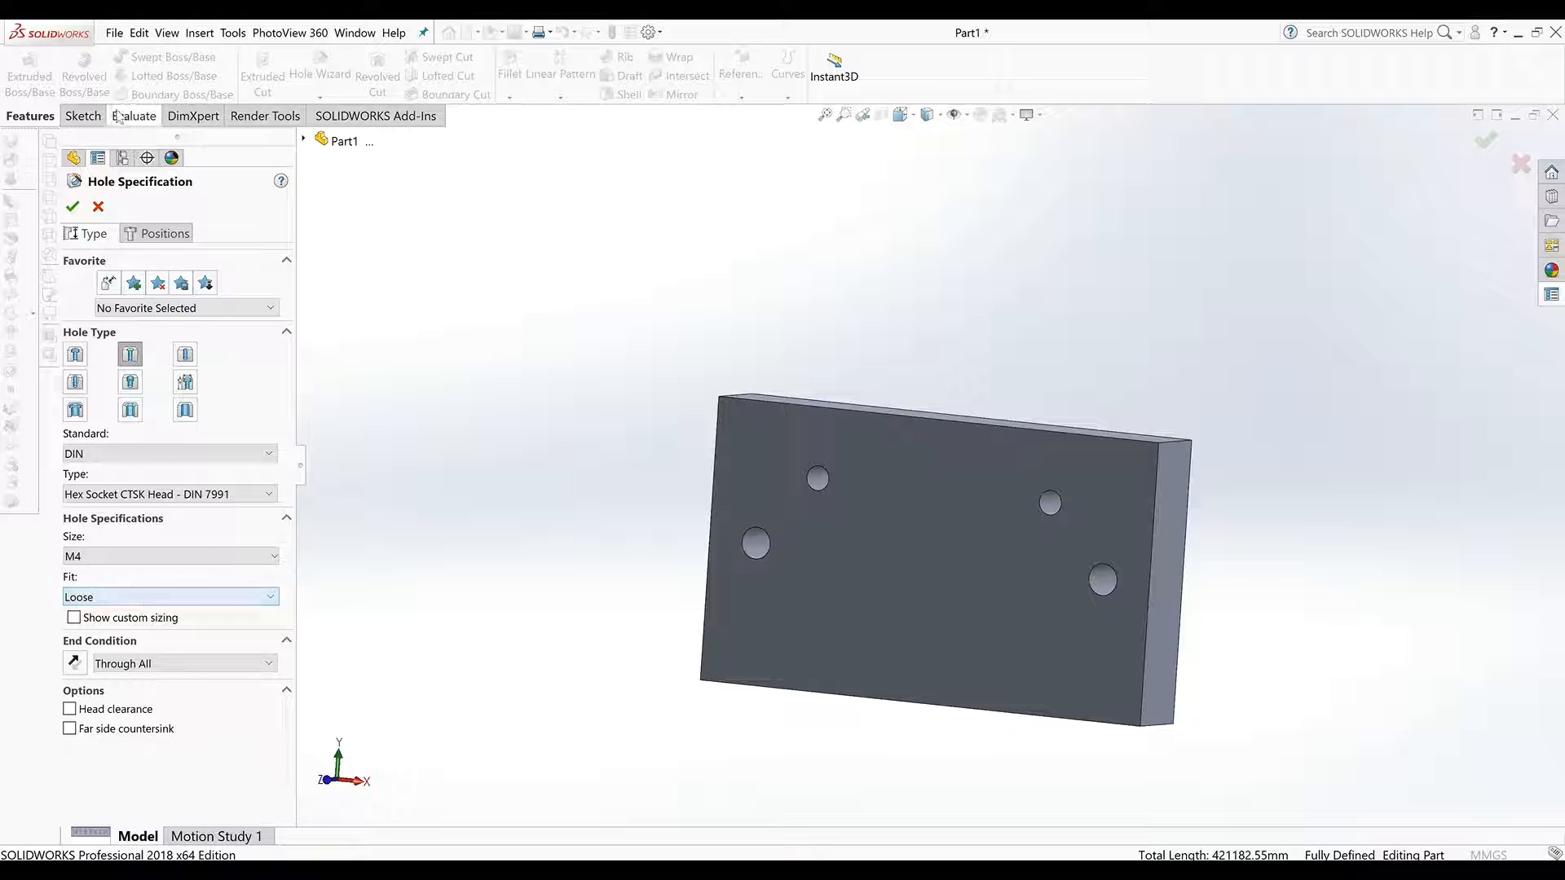
- Place the M4 countersinks on the plate's front face, centred on the two 4.5 mm holes, and finish the feature
left_click(156, 233)
left_click(807, 564)
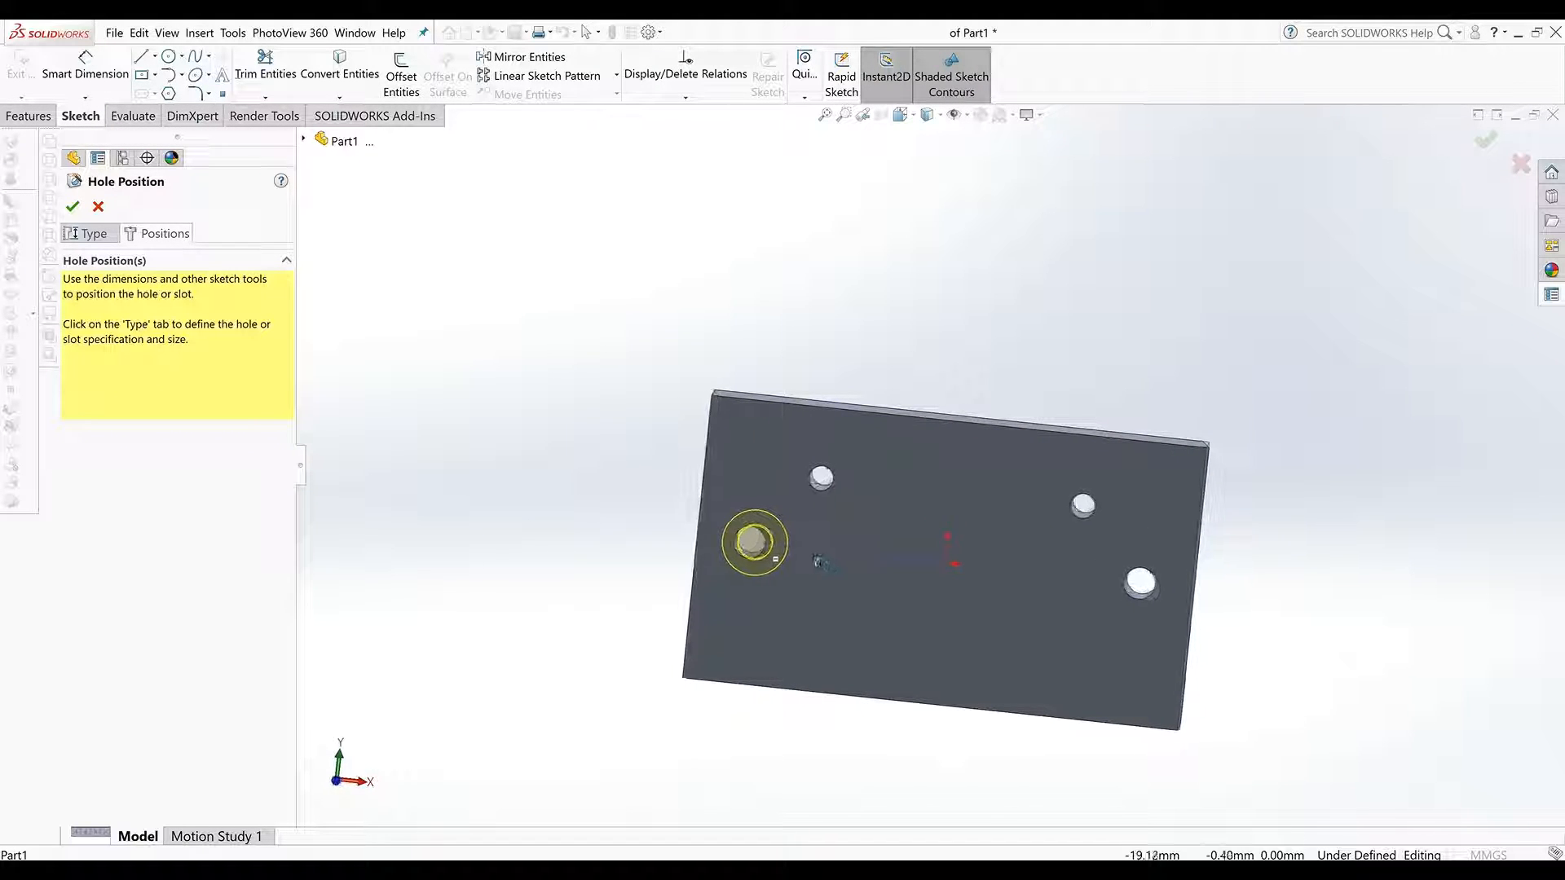
left_click(752, 543)
left_click(901, 115)
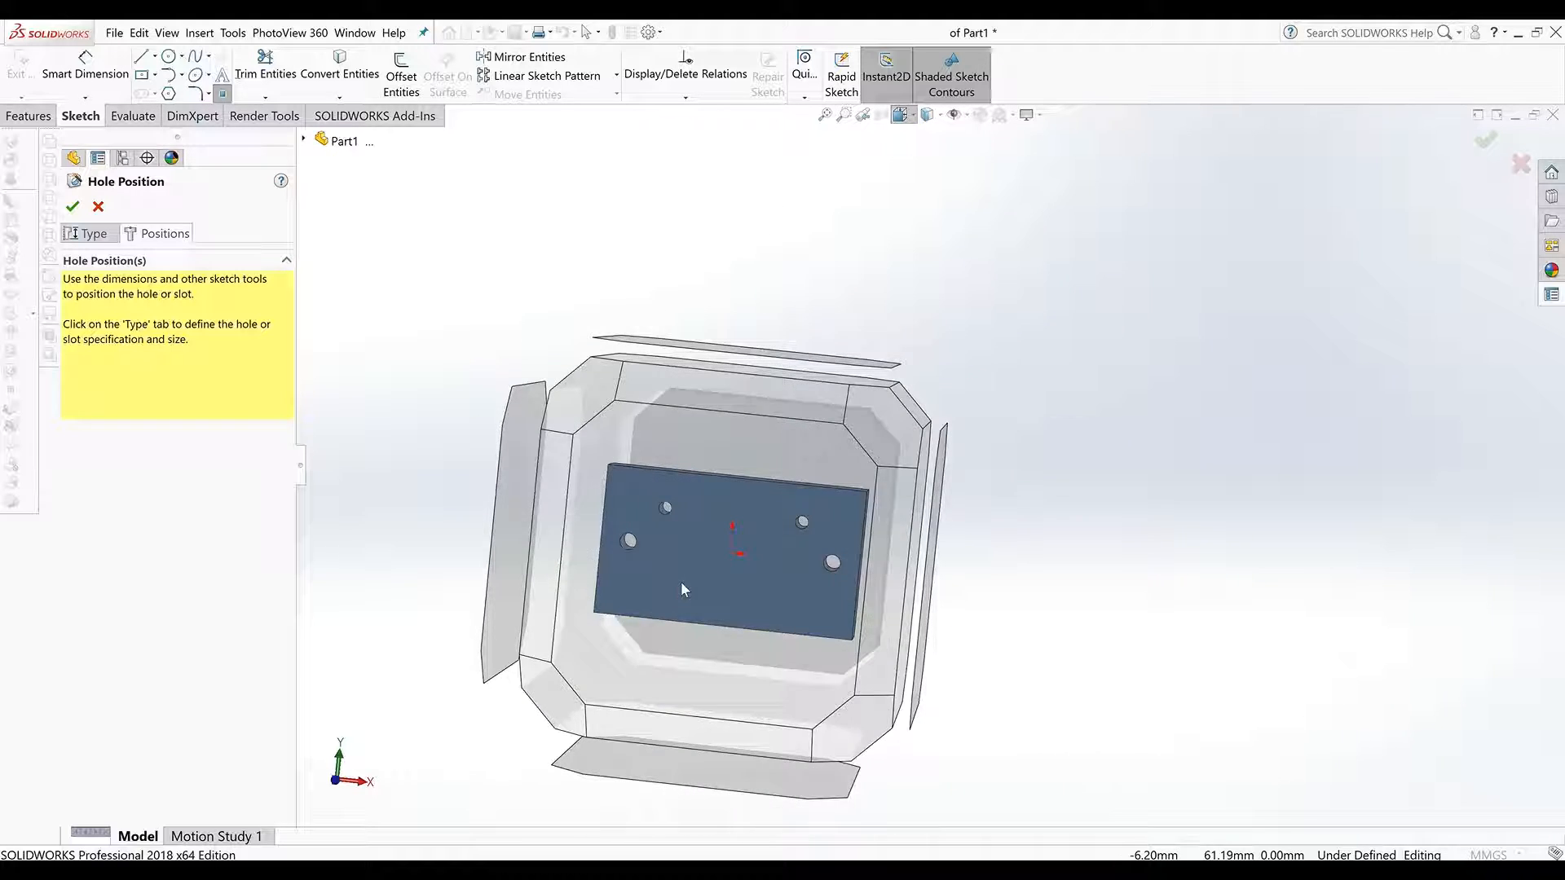
left_click(681, 580)
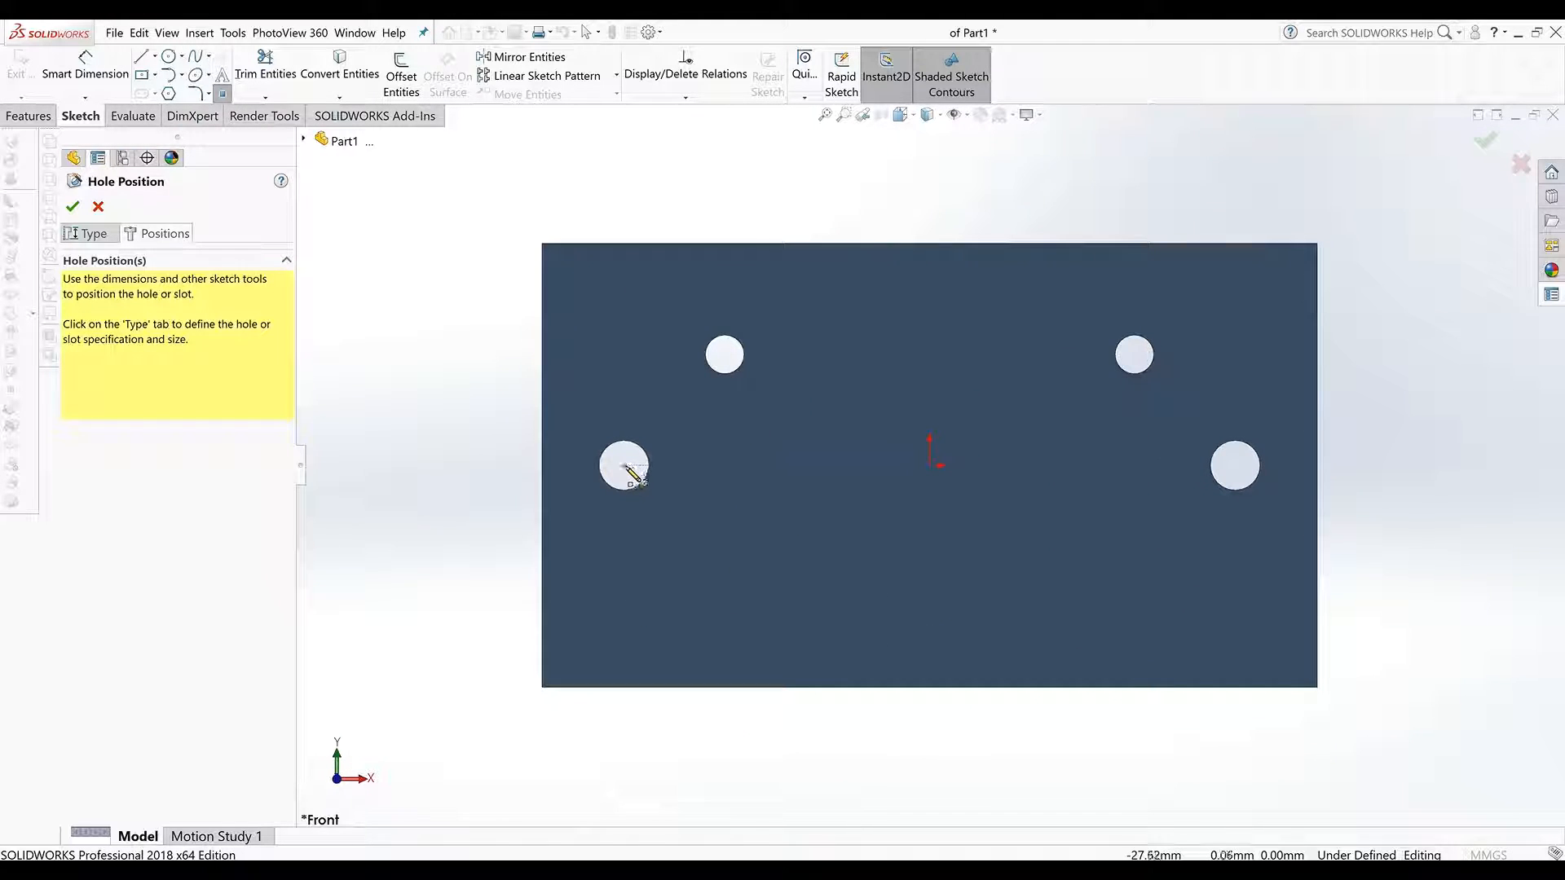
left_click(625, 467)
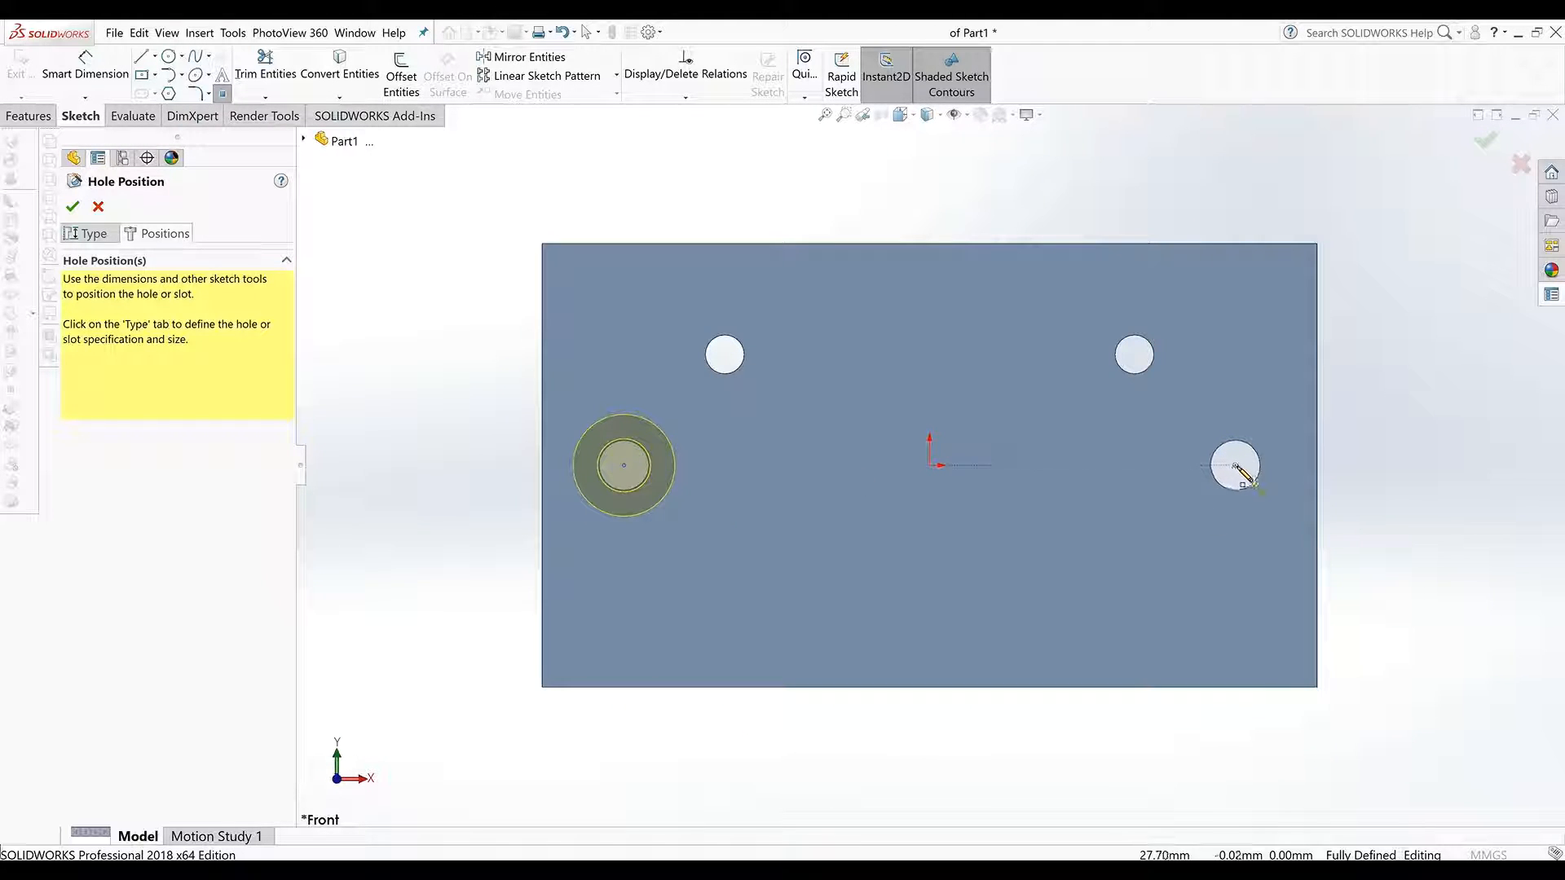
left_click(1235, 466)
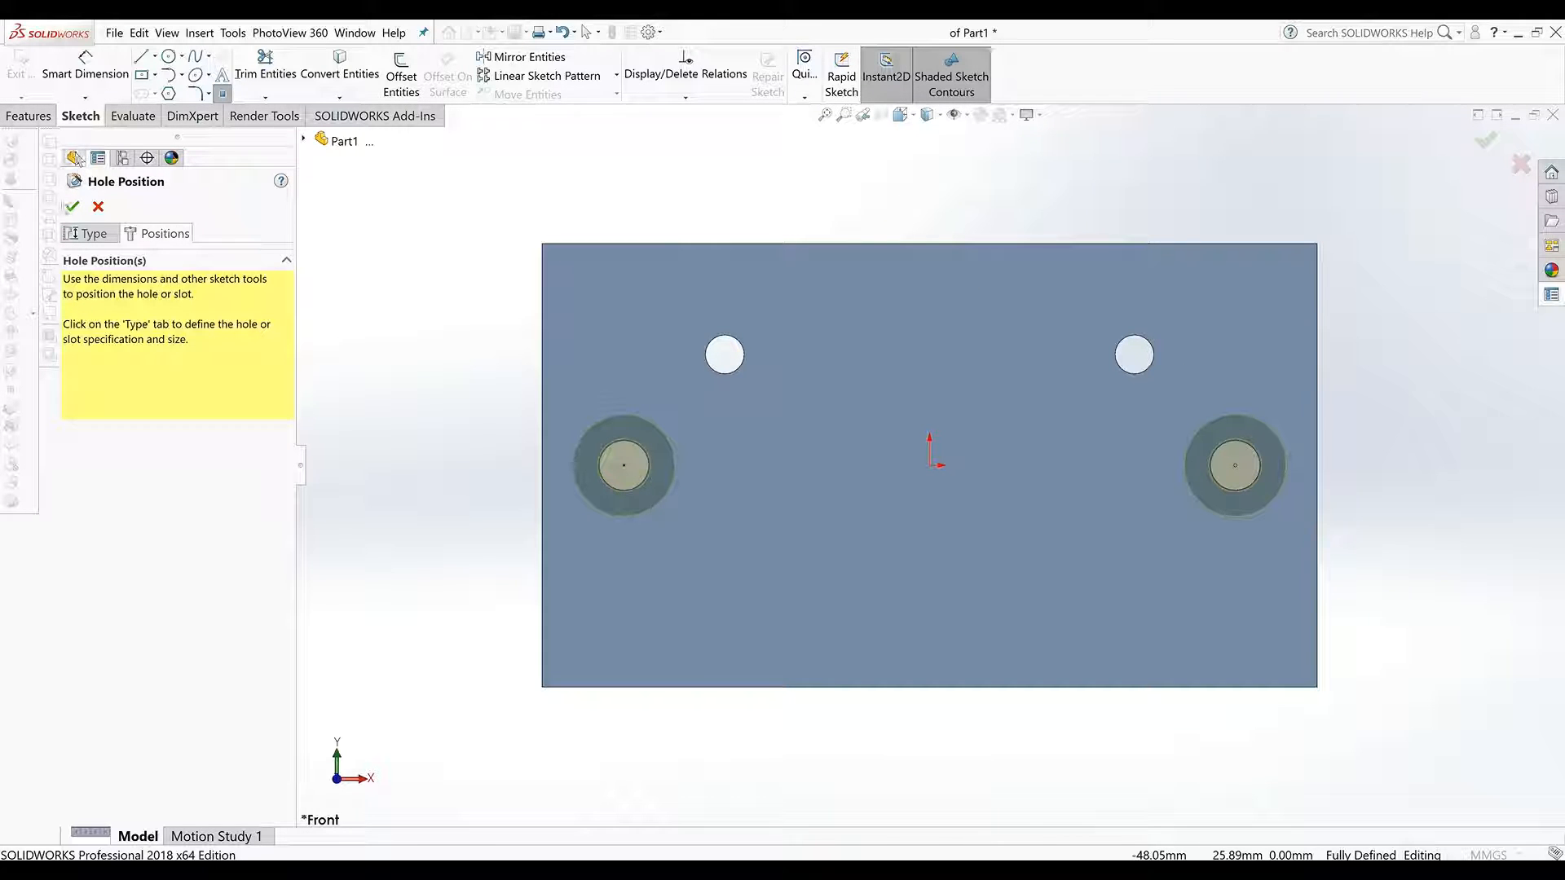
left_click(75, 206)
- Sketch a six-sided polygon on the plate's back face, centred on the upper-left 3.5 mm hole, with an inscribed circle about 6.8 mm in diameter
middle_click_drag(507, 433, 208, 571)
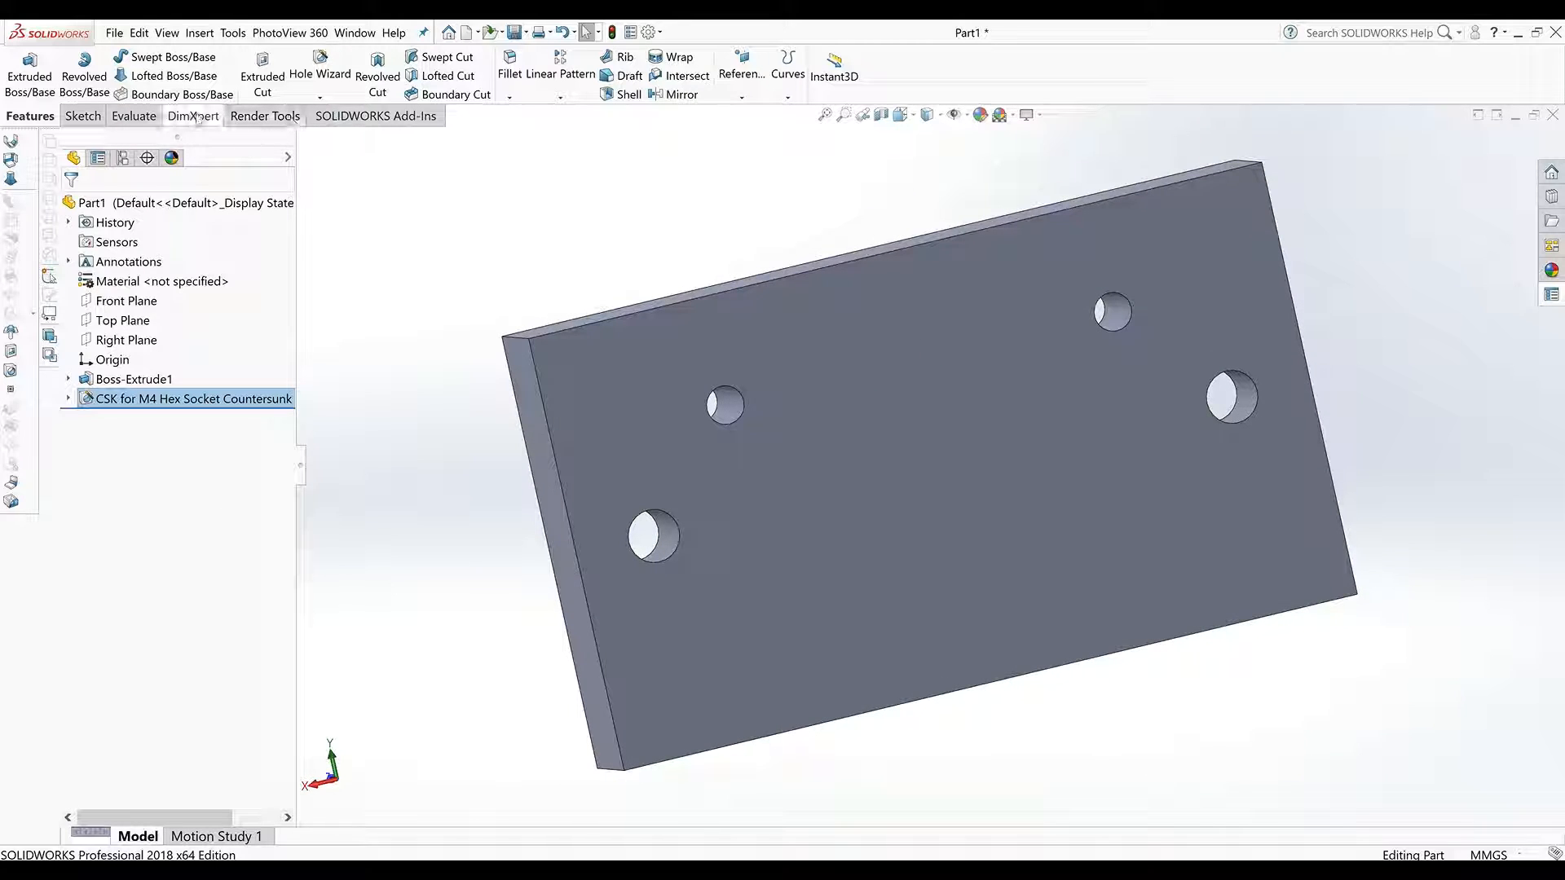
left_click(901, 114)
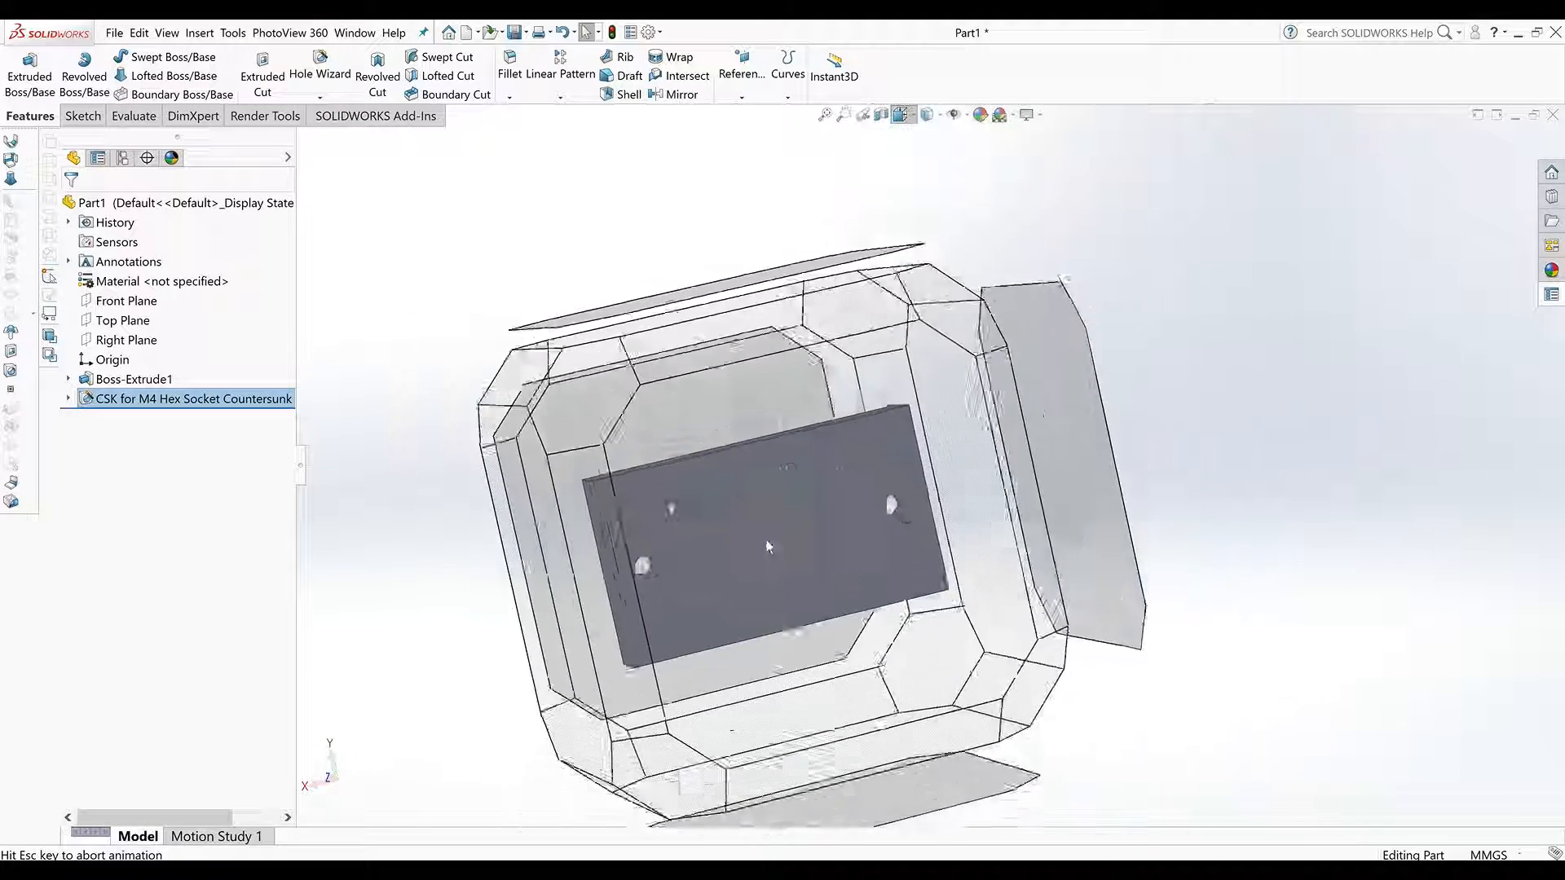
left_click(791, 504)
left_click(80, 115)
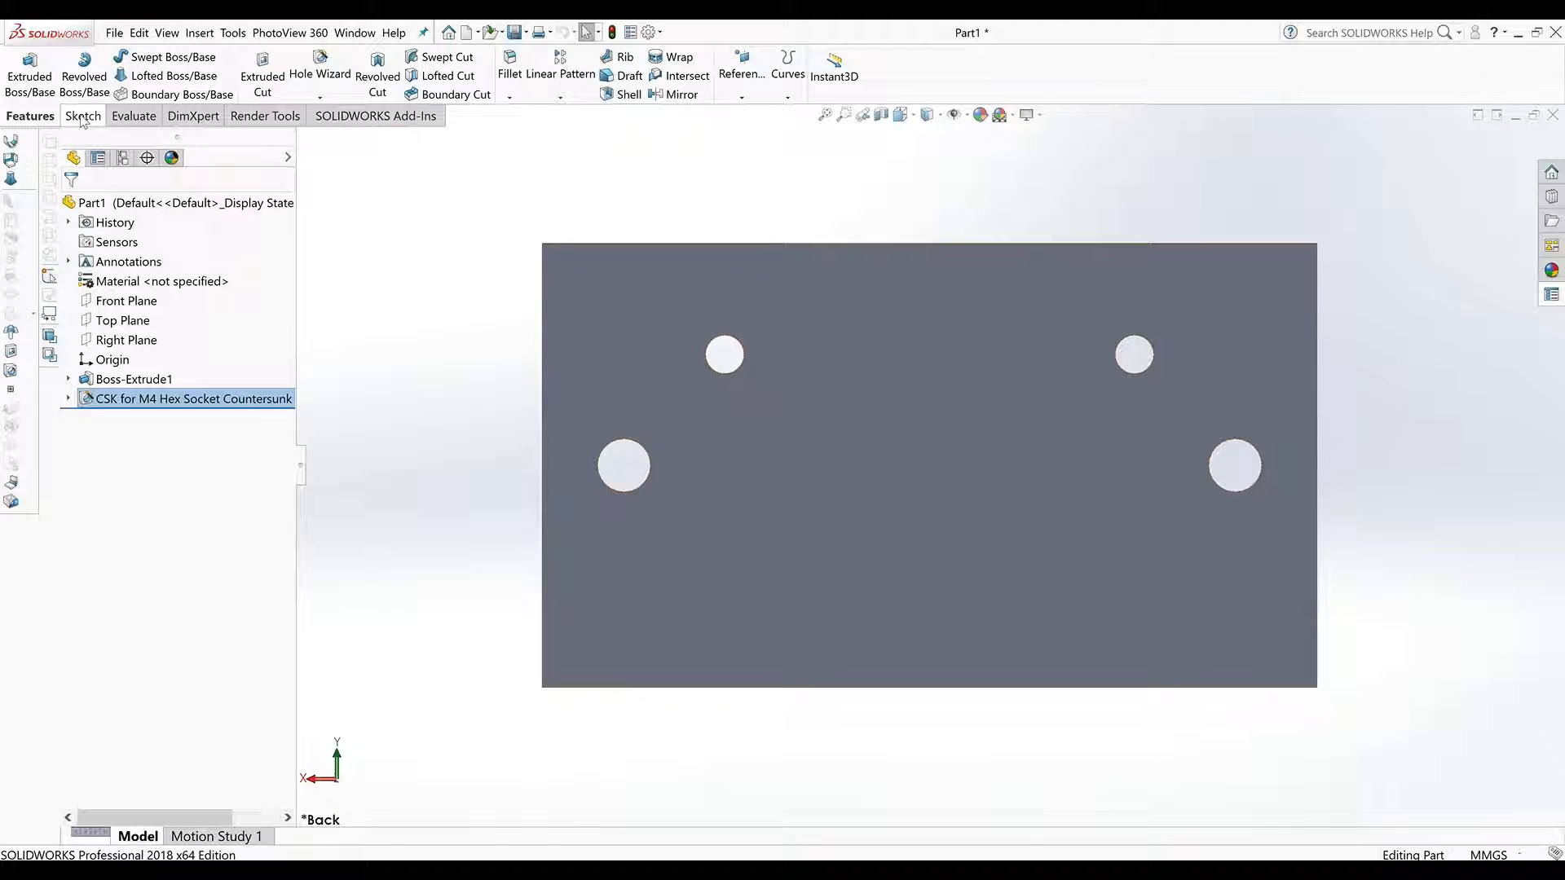
left_click(170, 94)
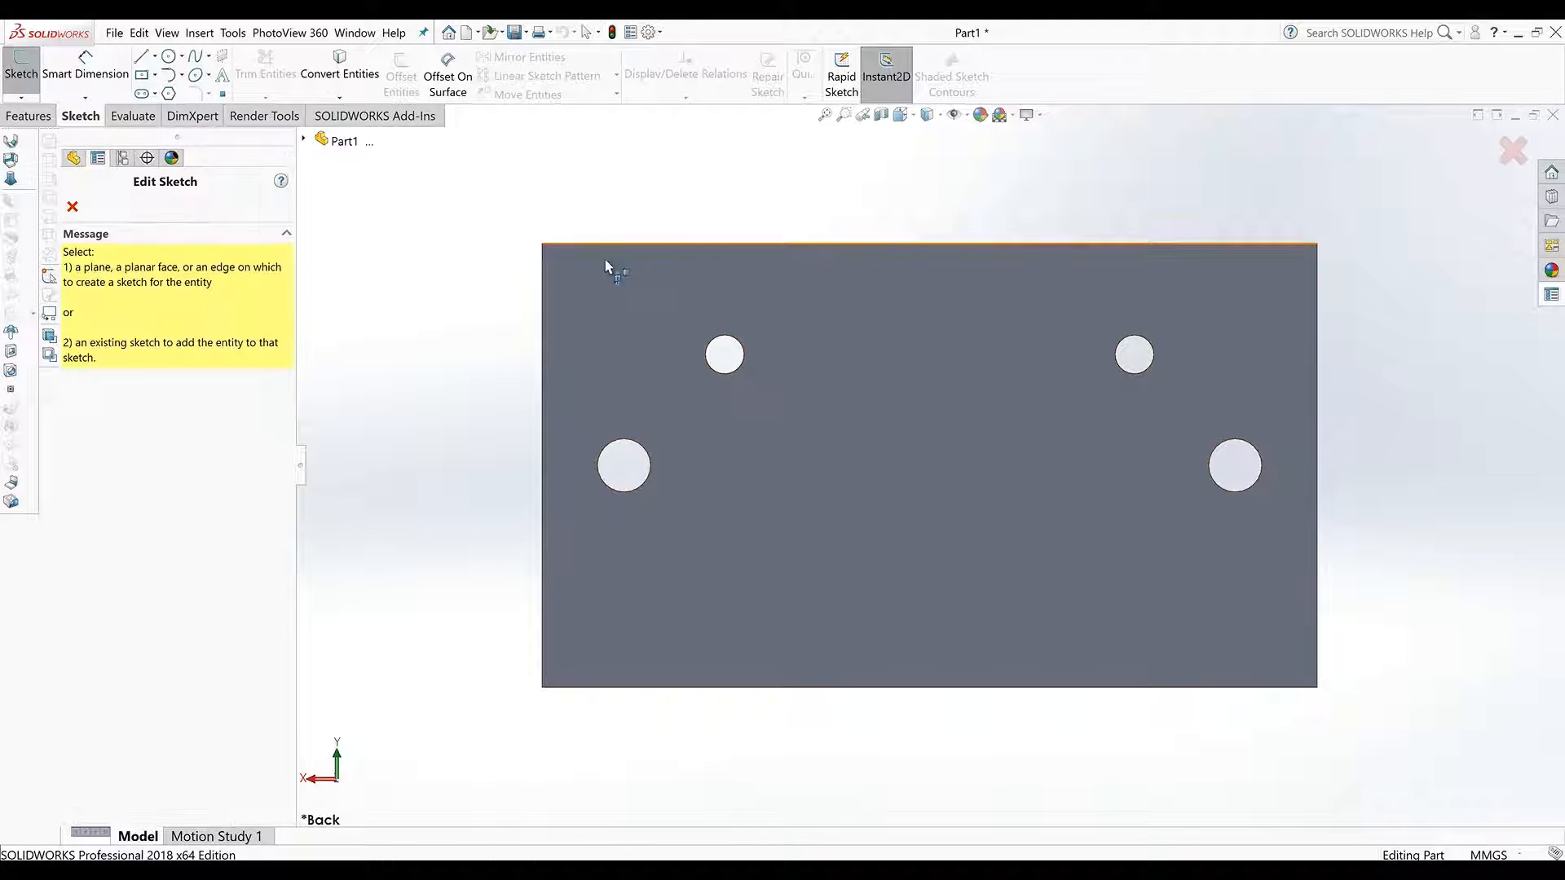
left_click(717, 342)
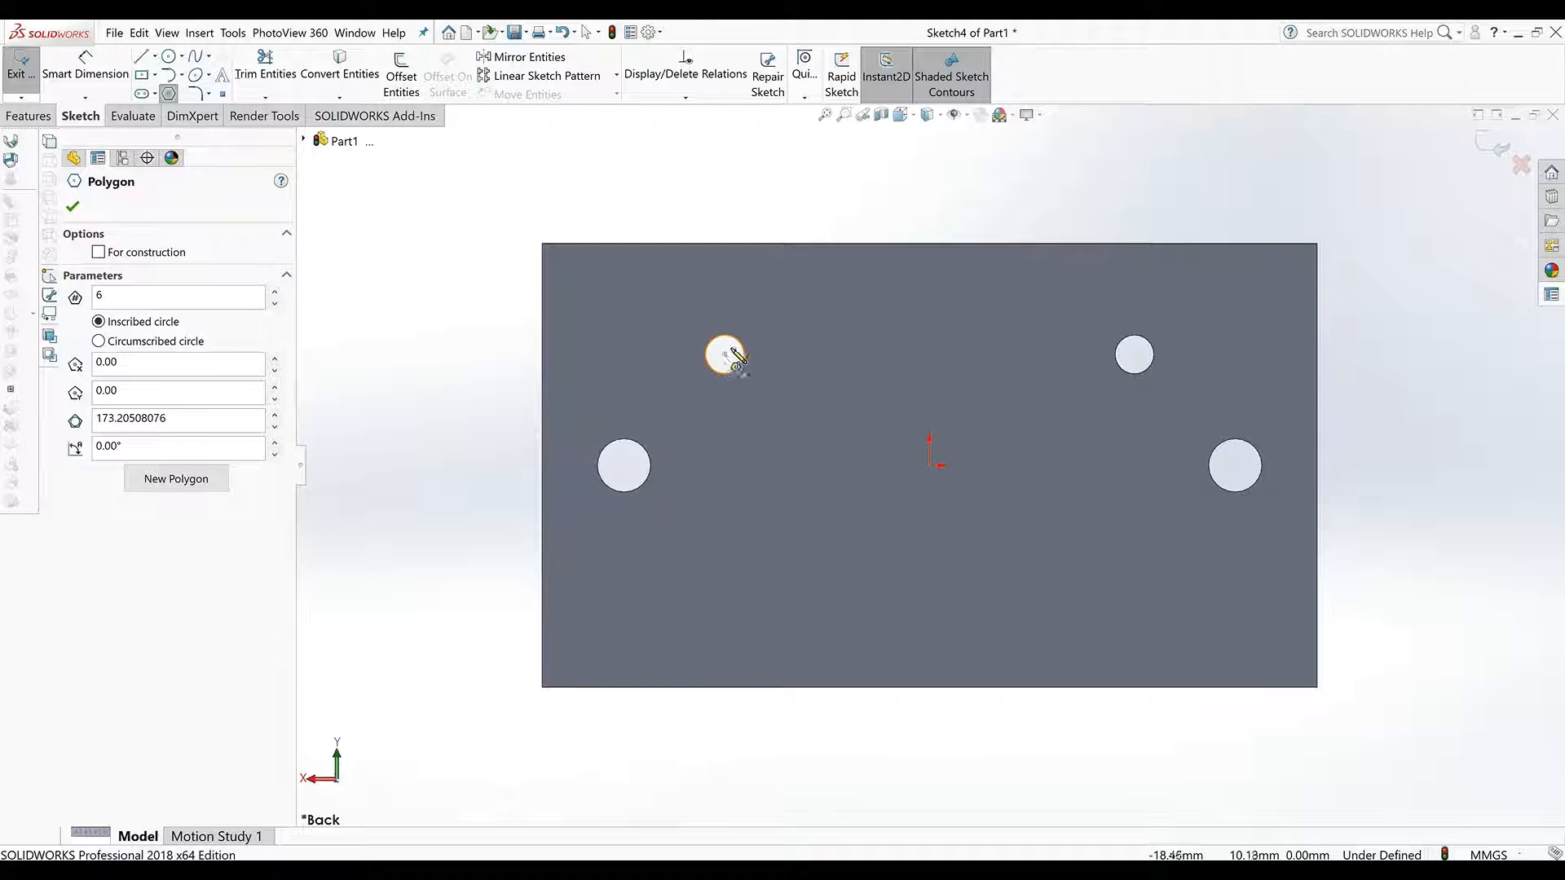
left_click(727, 355)
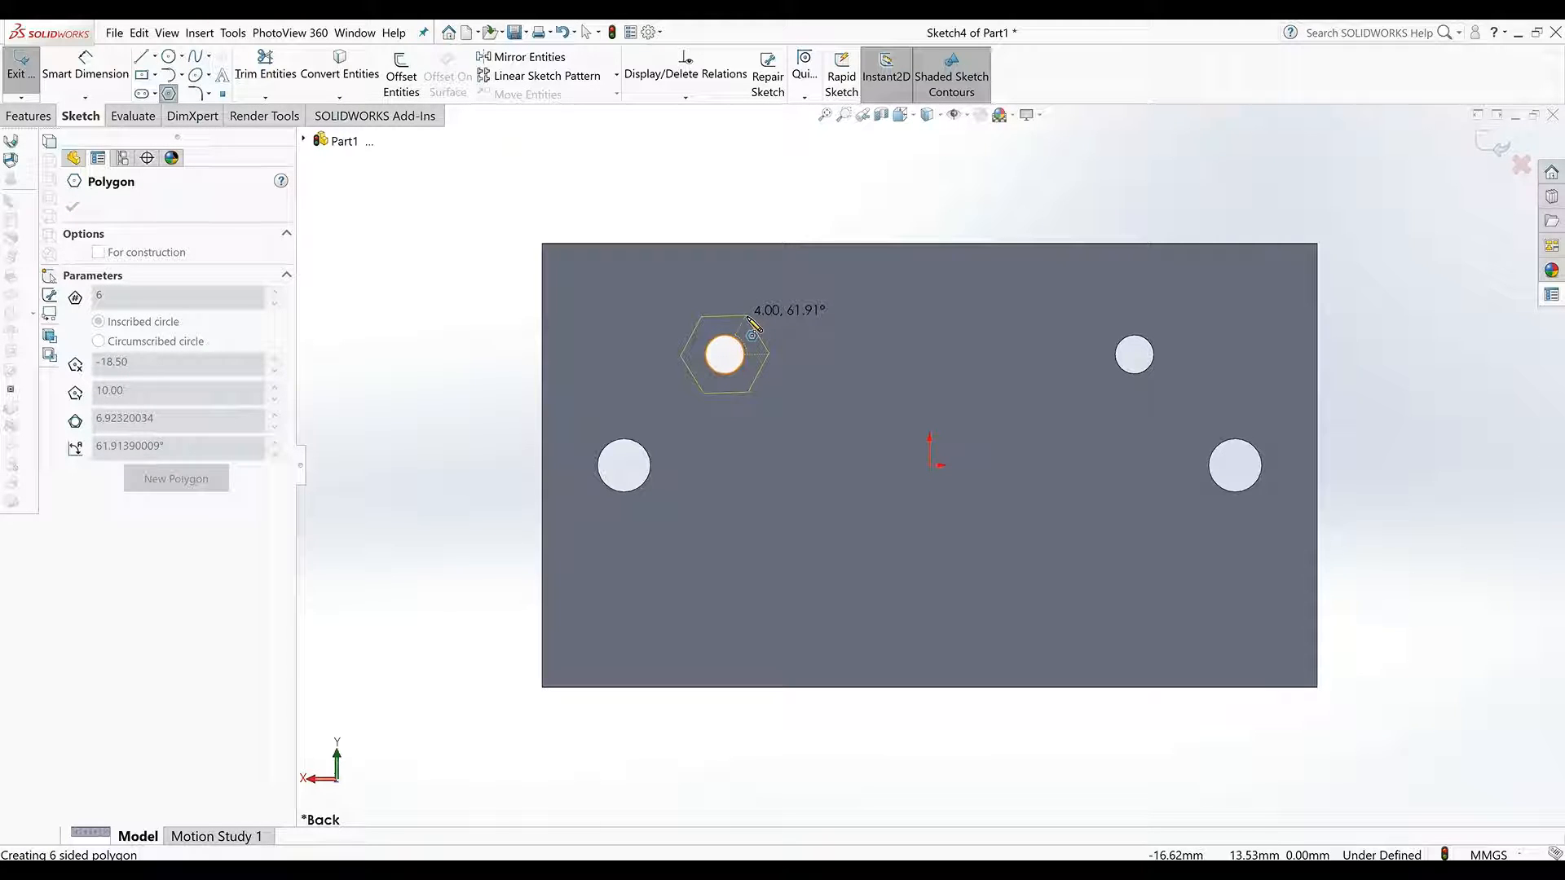
left_click(749, 320)
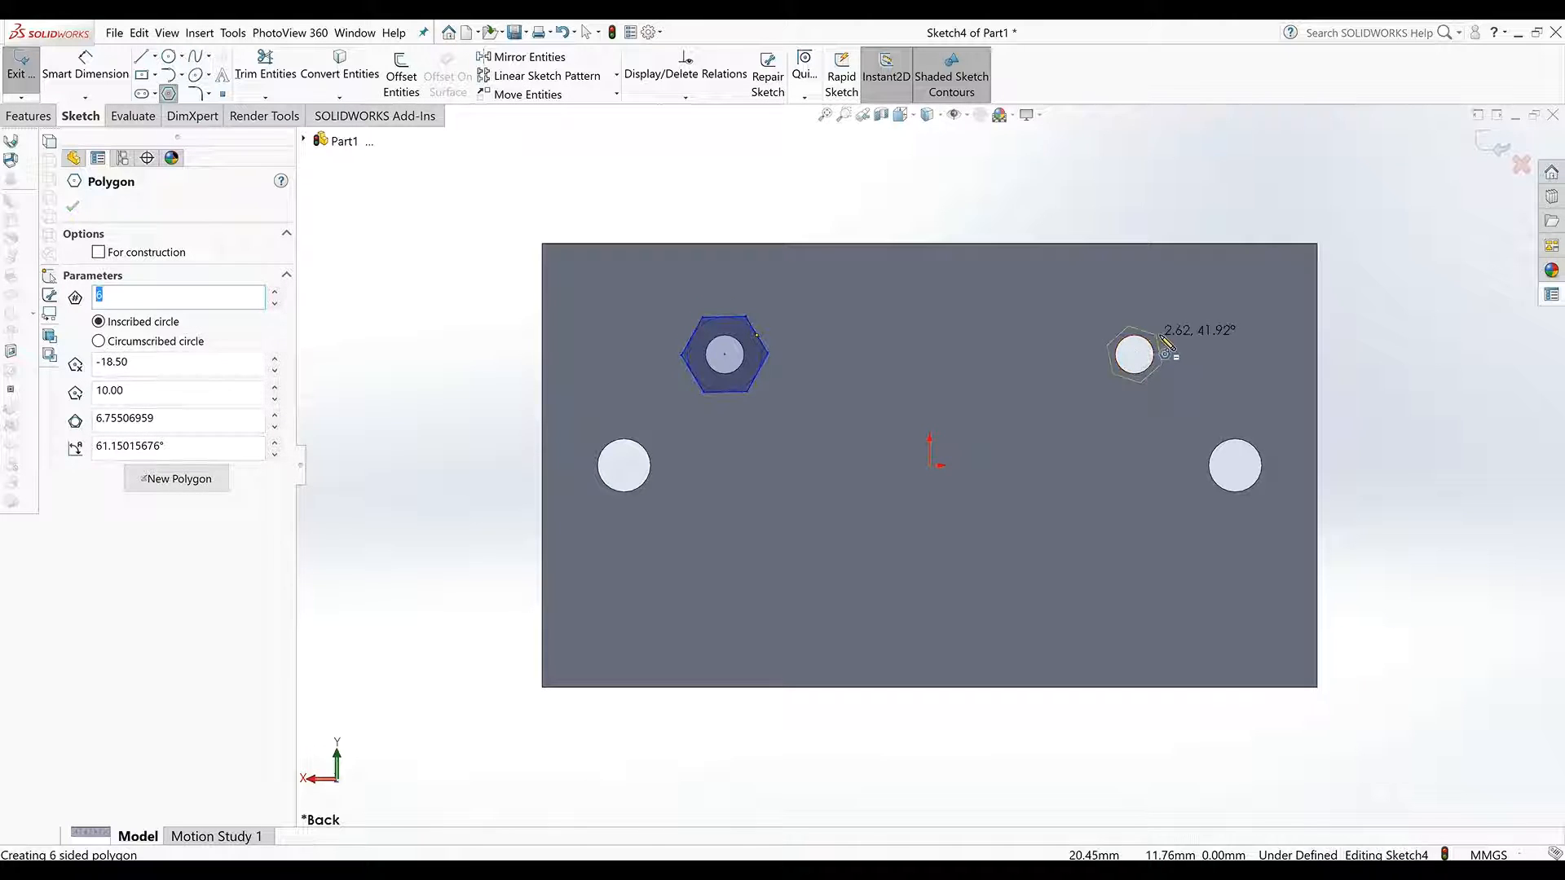
- Sketch a second six-sided polygon centred on the upper-right 3.5 mm hole, with an inscribed circle about 6.1 mm in diameter
left_click(1134, 354)
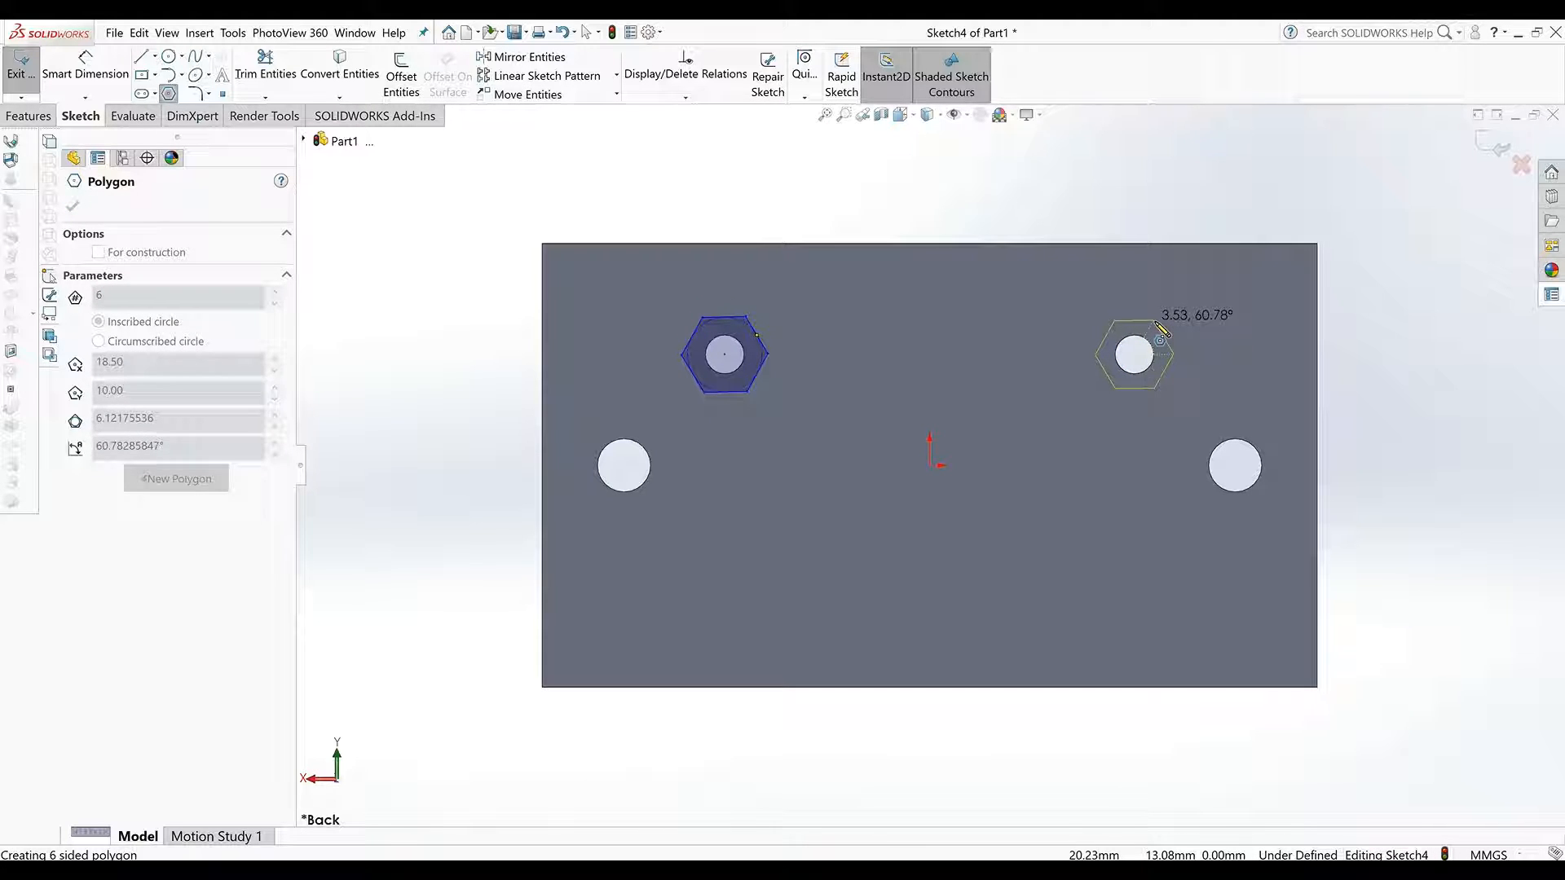
left_click(1162, 329)
key("Escape")
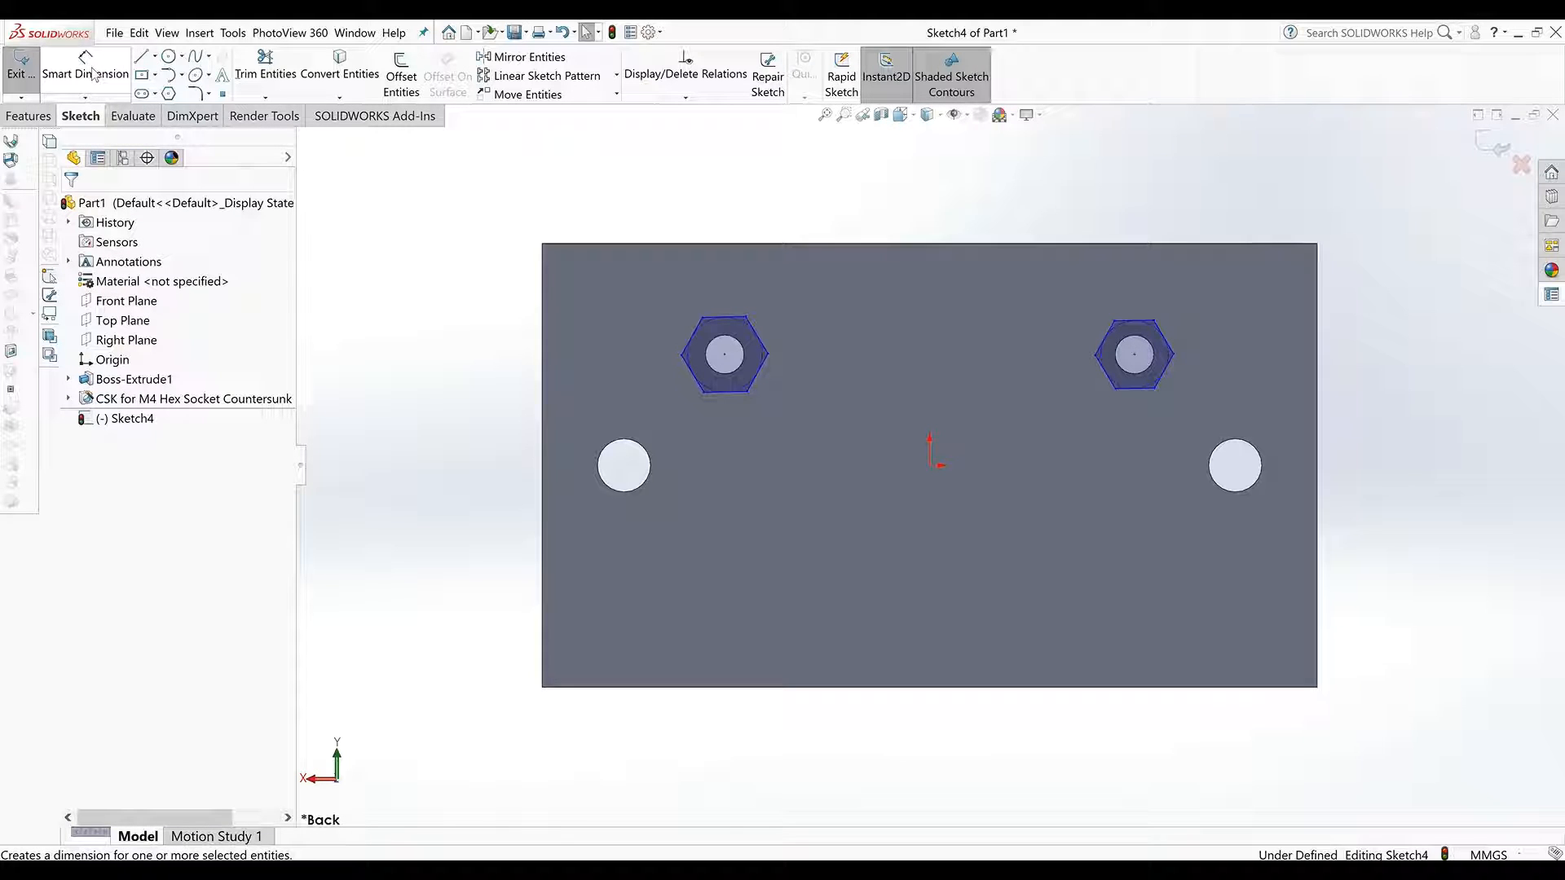
- Make the top edges of the two hexagons collinear
left_click(745, 318)
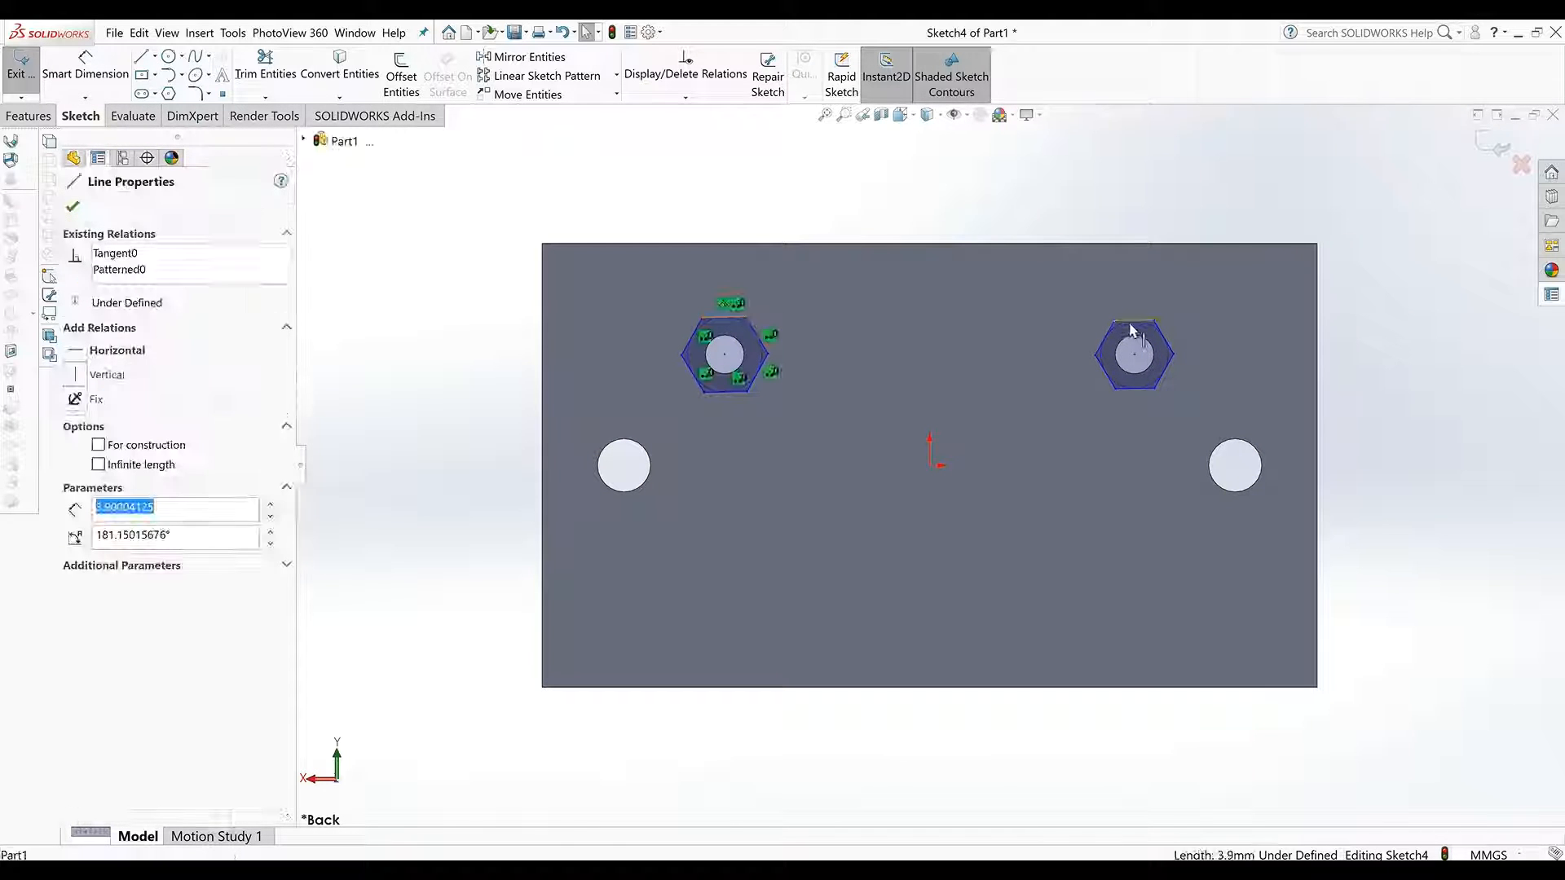
left_click(1132, 330, "ctrl")
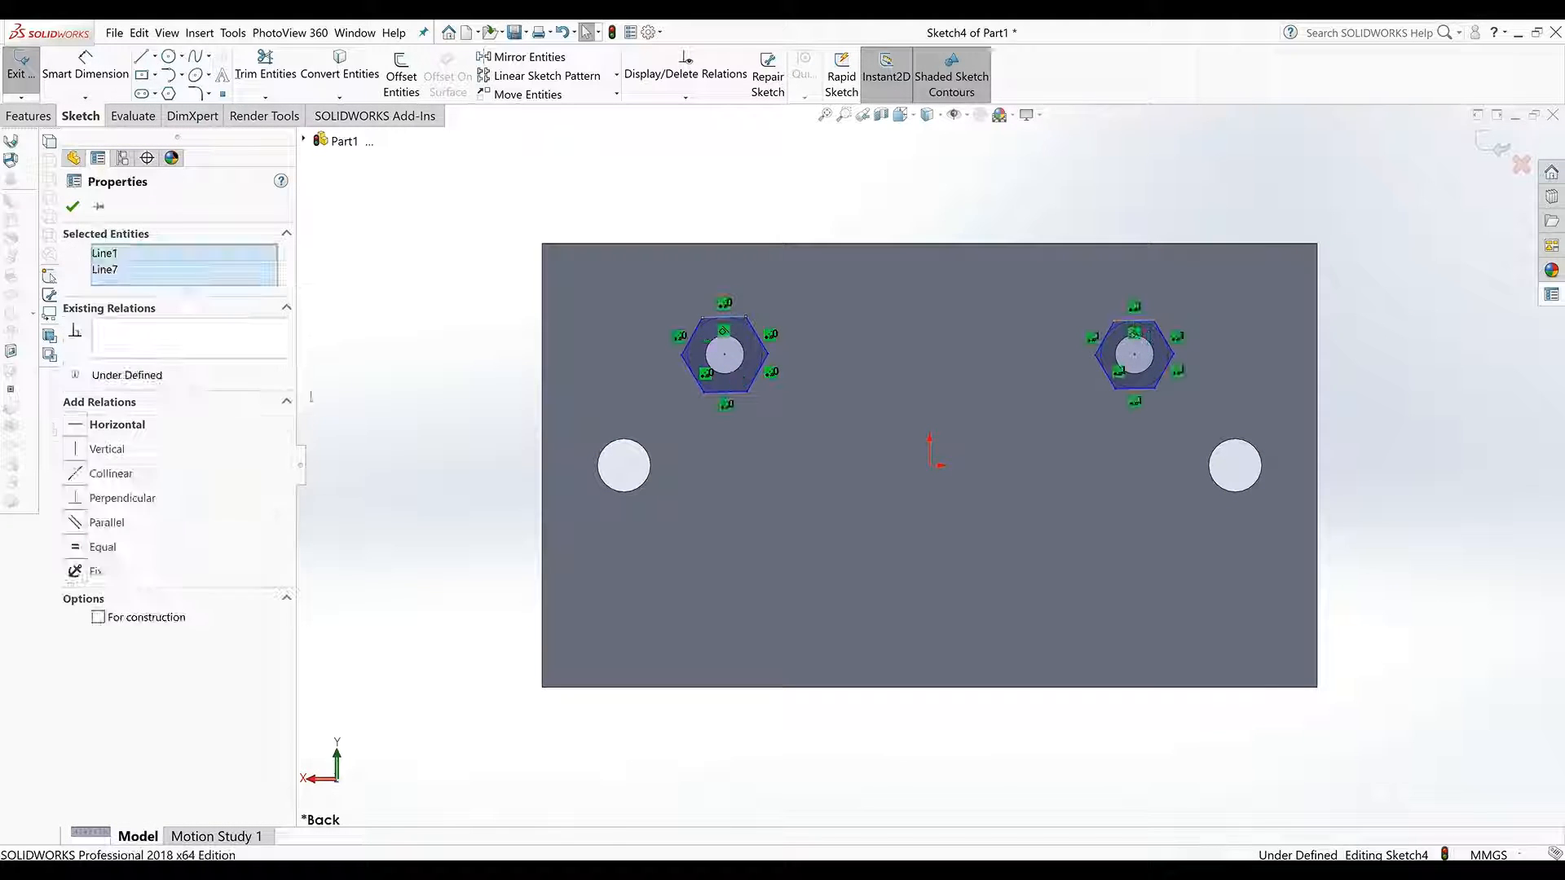
left_click(76, 473)
left_click(429, 468)
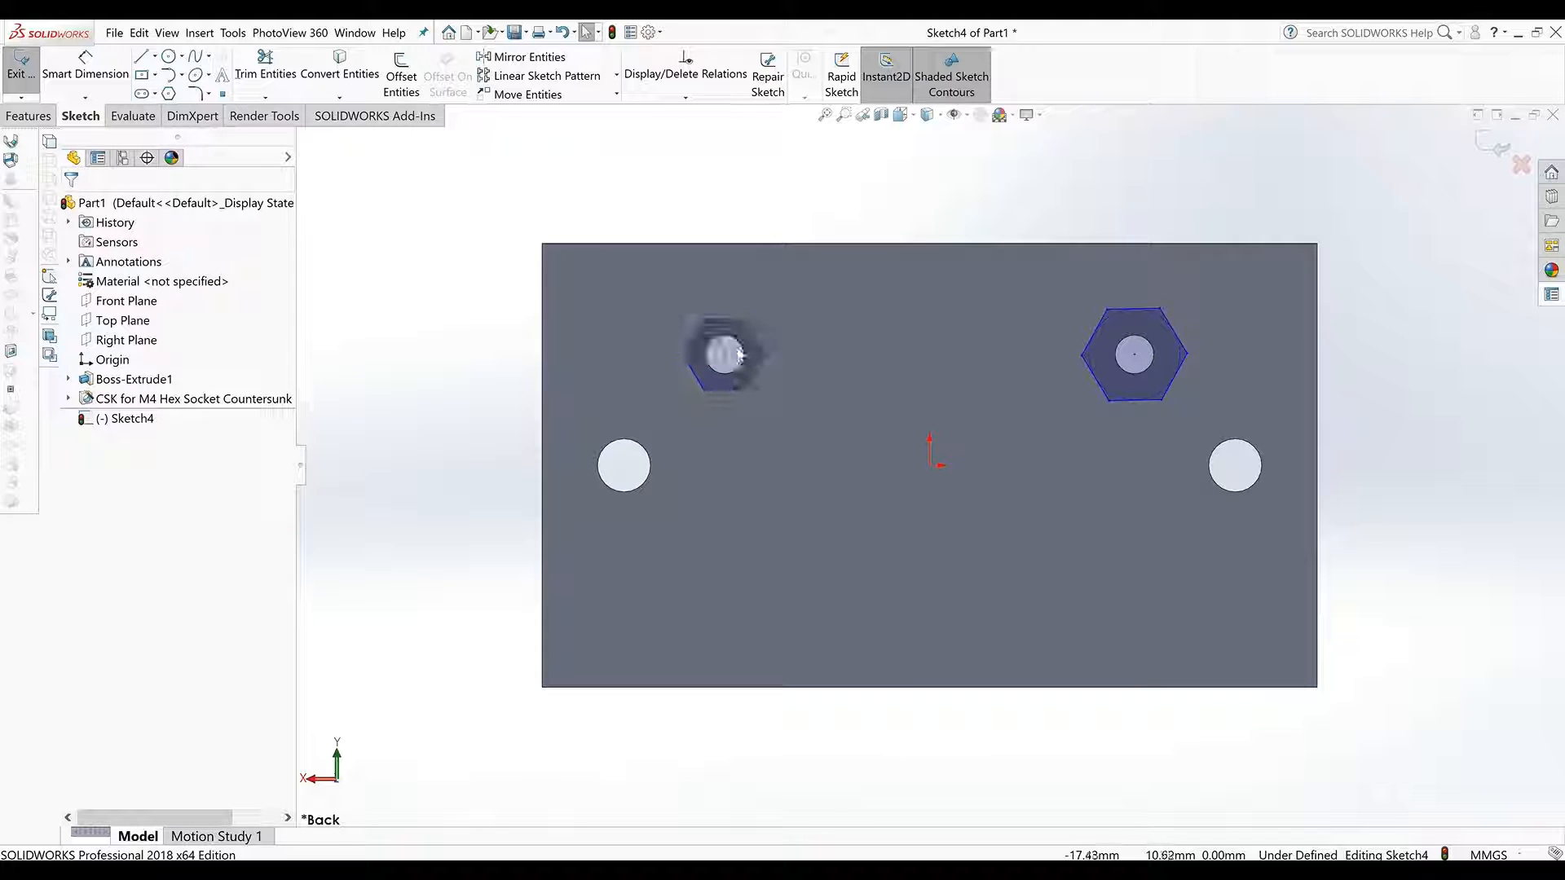
- Apply an Equal relation to all sides of both hexagons so they share the same size
left_click(755, 350)
left_click(1100, 359, "ctrl")
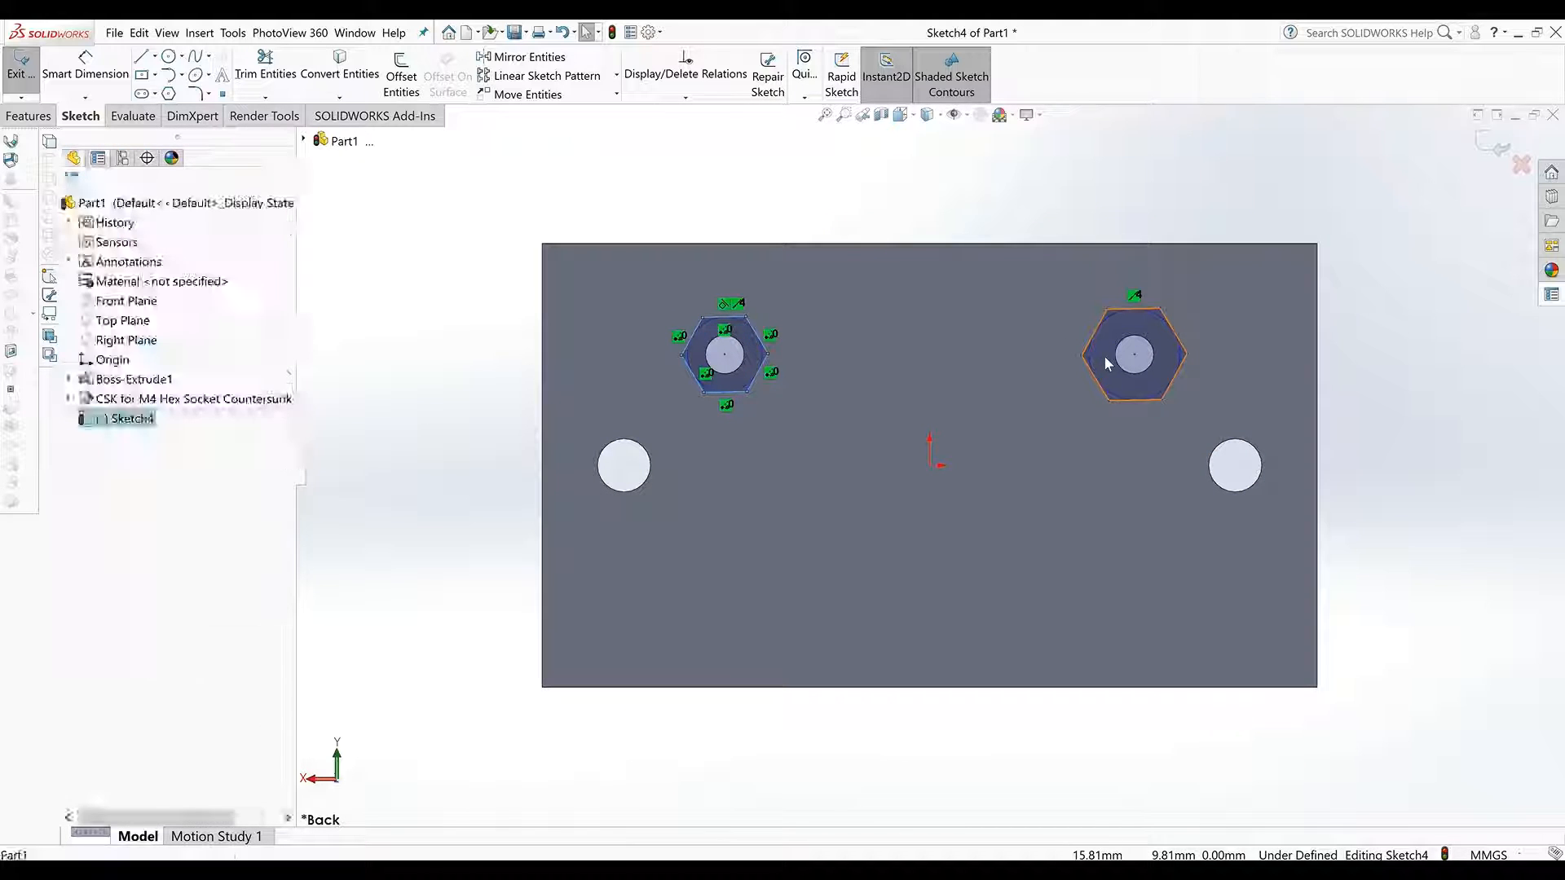
left_click(76, 687)
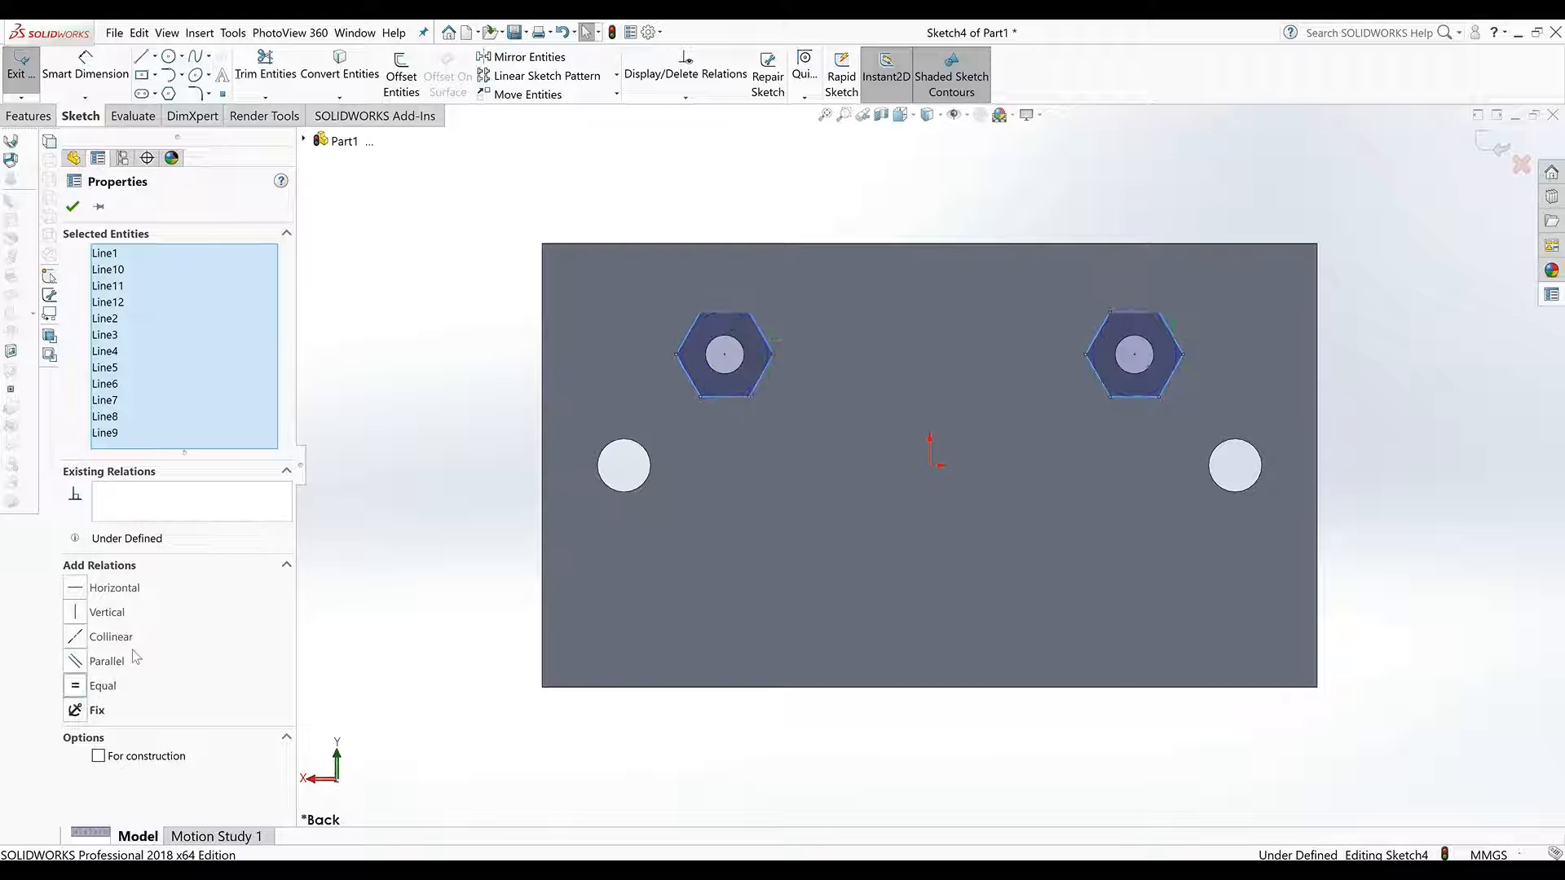
left_click(481, 407)
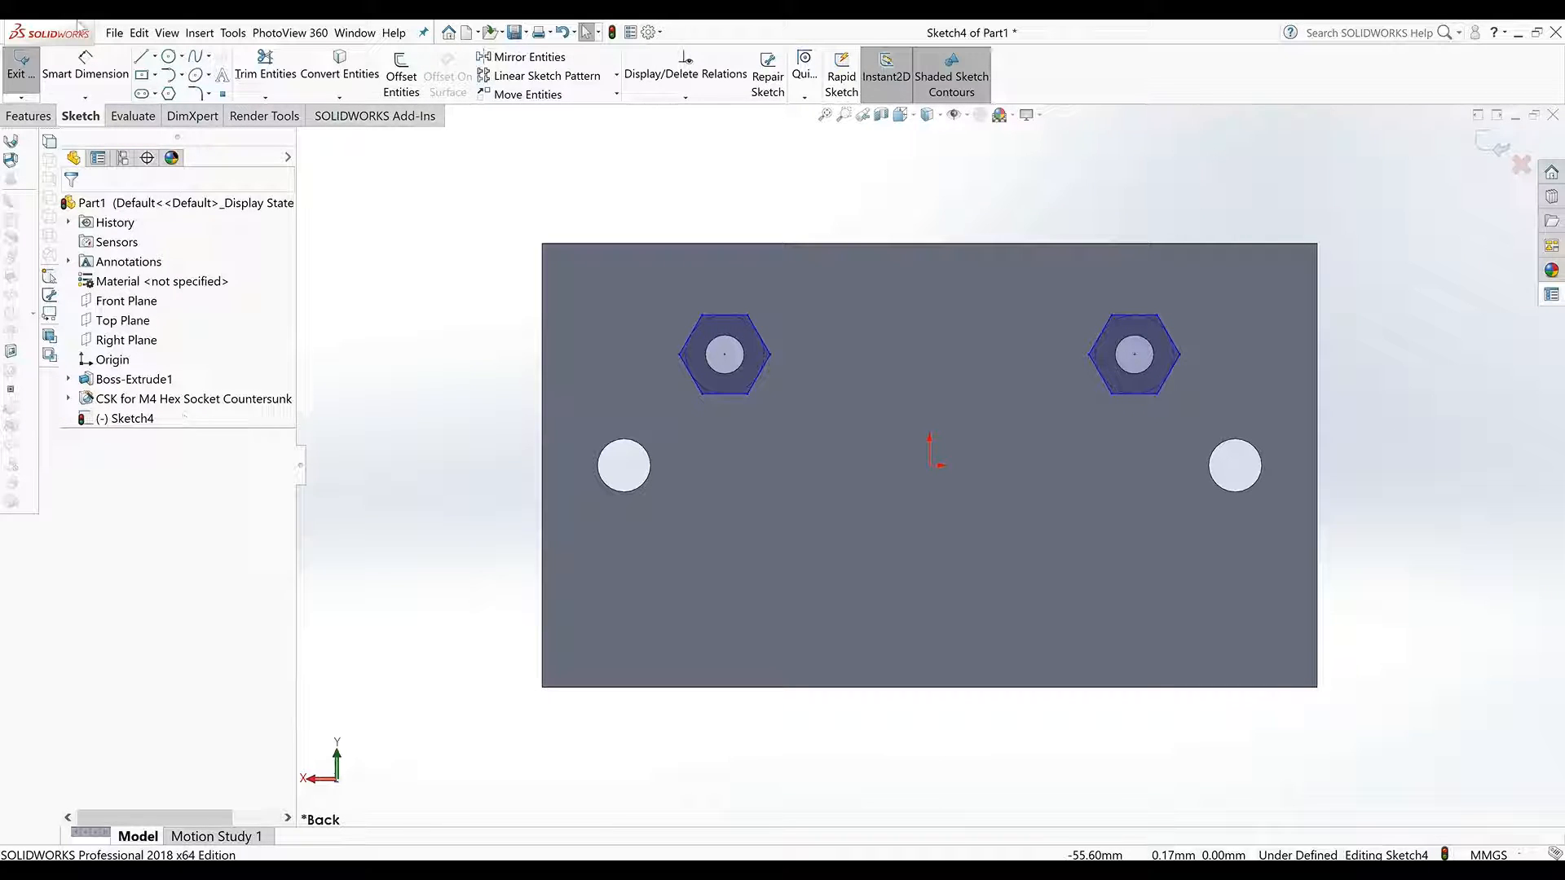
- Dimension the inscribed circle of the upper-left hexagon at a diameter of 7.10 mm
left_click(85, 64)
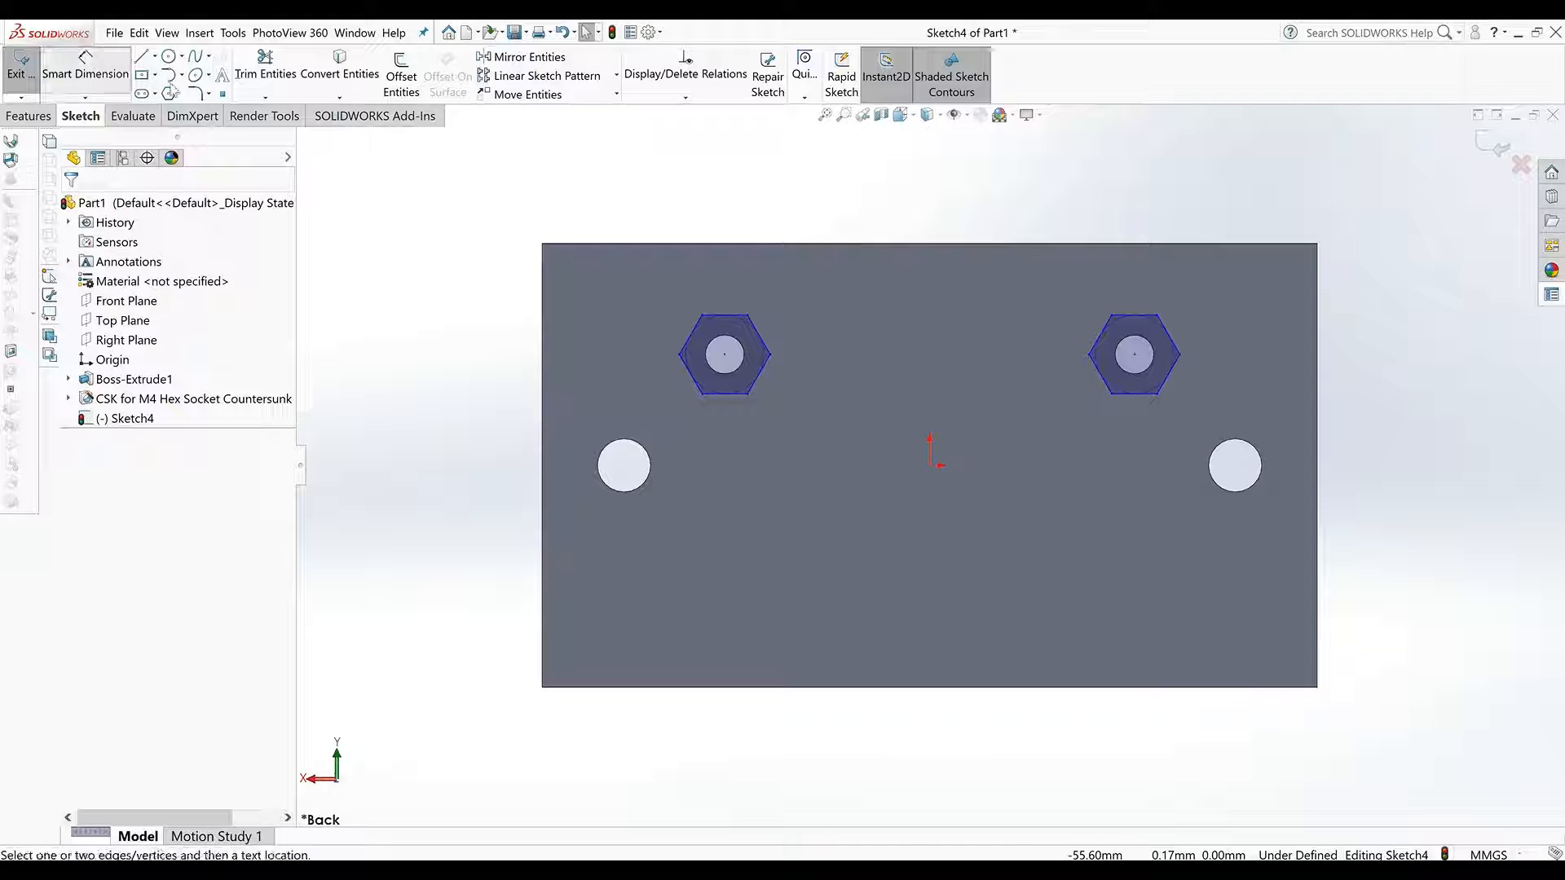
left_click(748, 328)
left_click(821, 287)
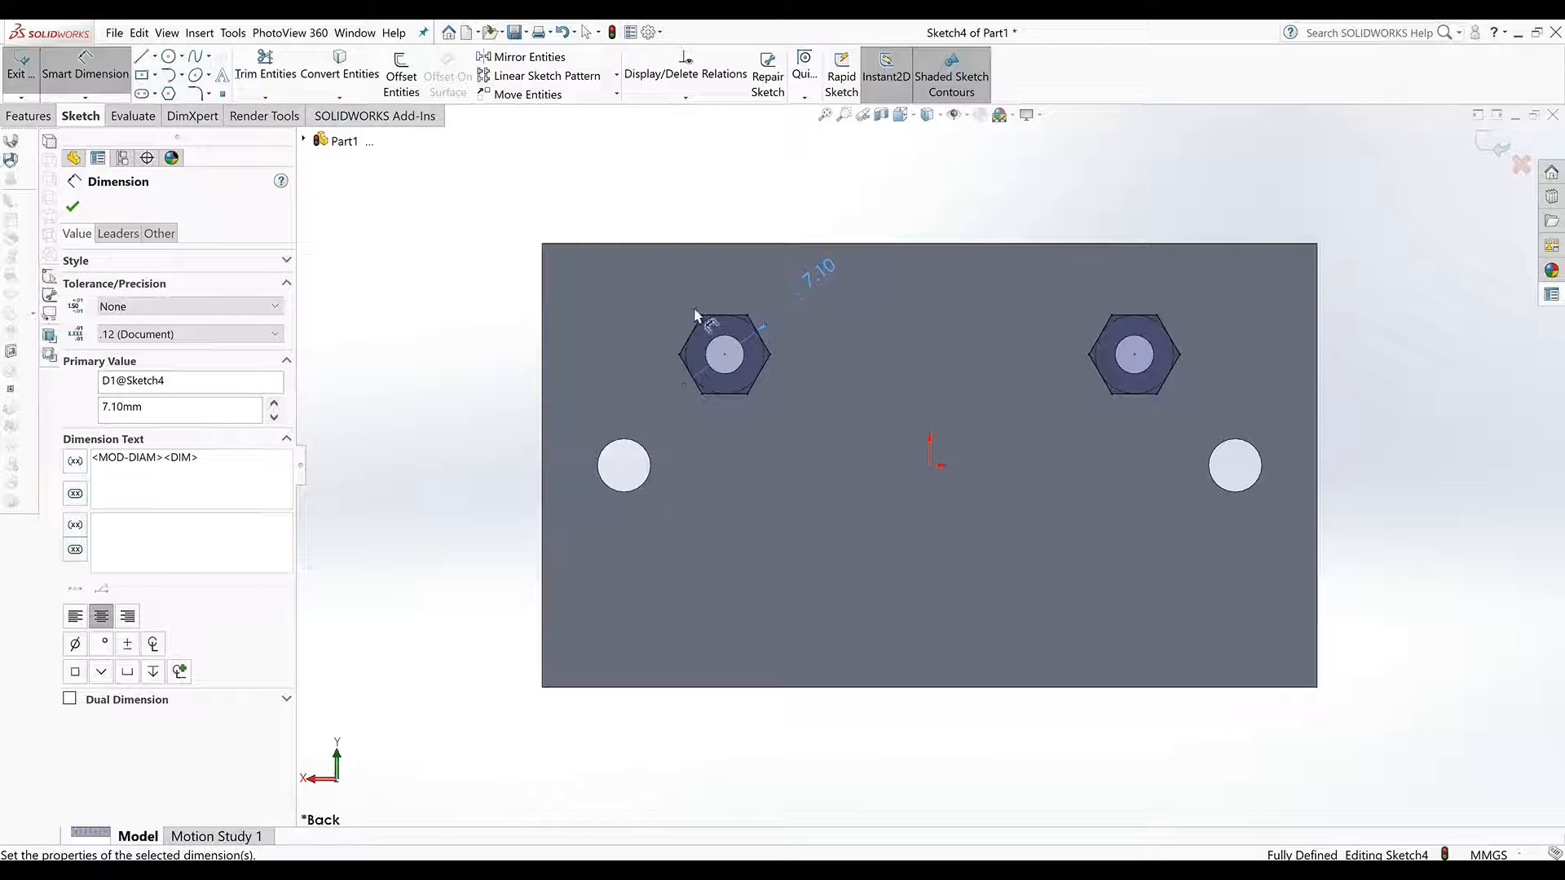
left_click(28, 115)
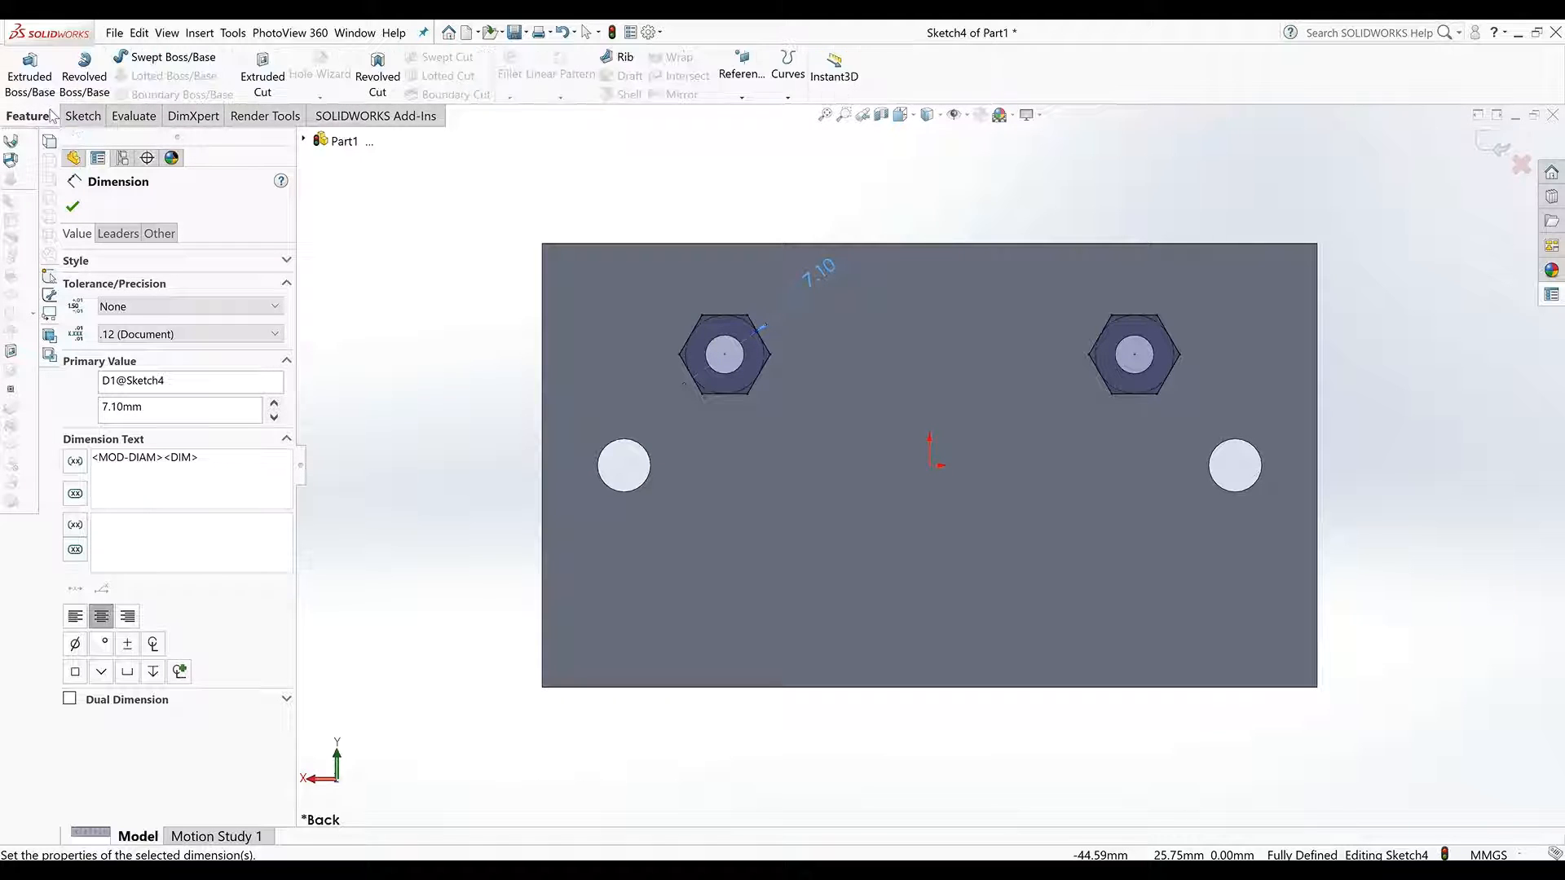
left_click(33, 77)
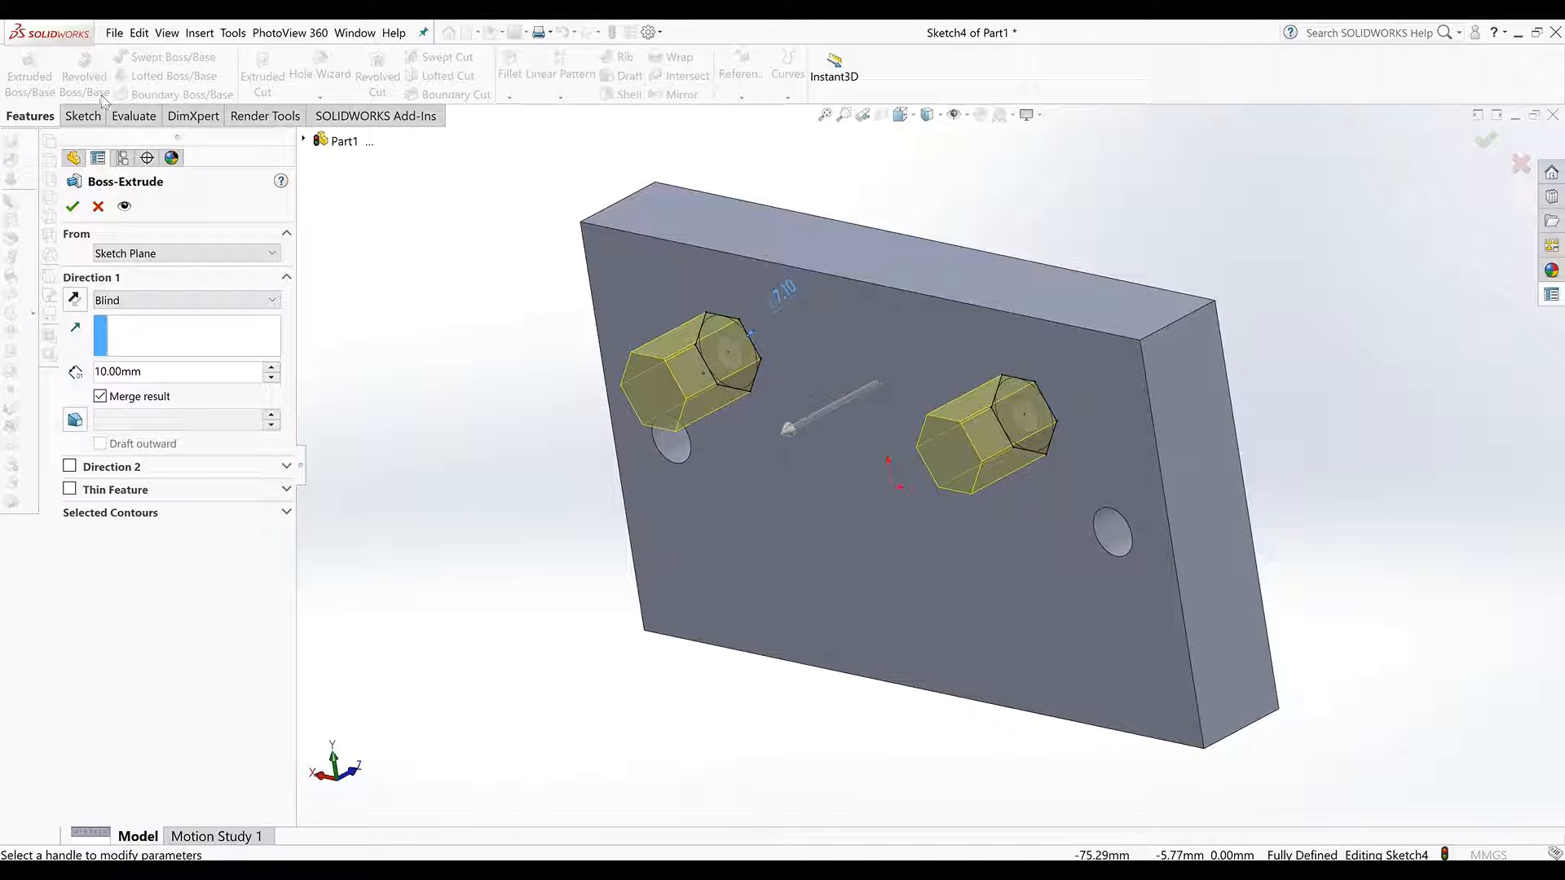
left_click(97, 206)
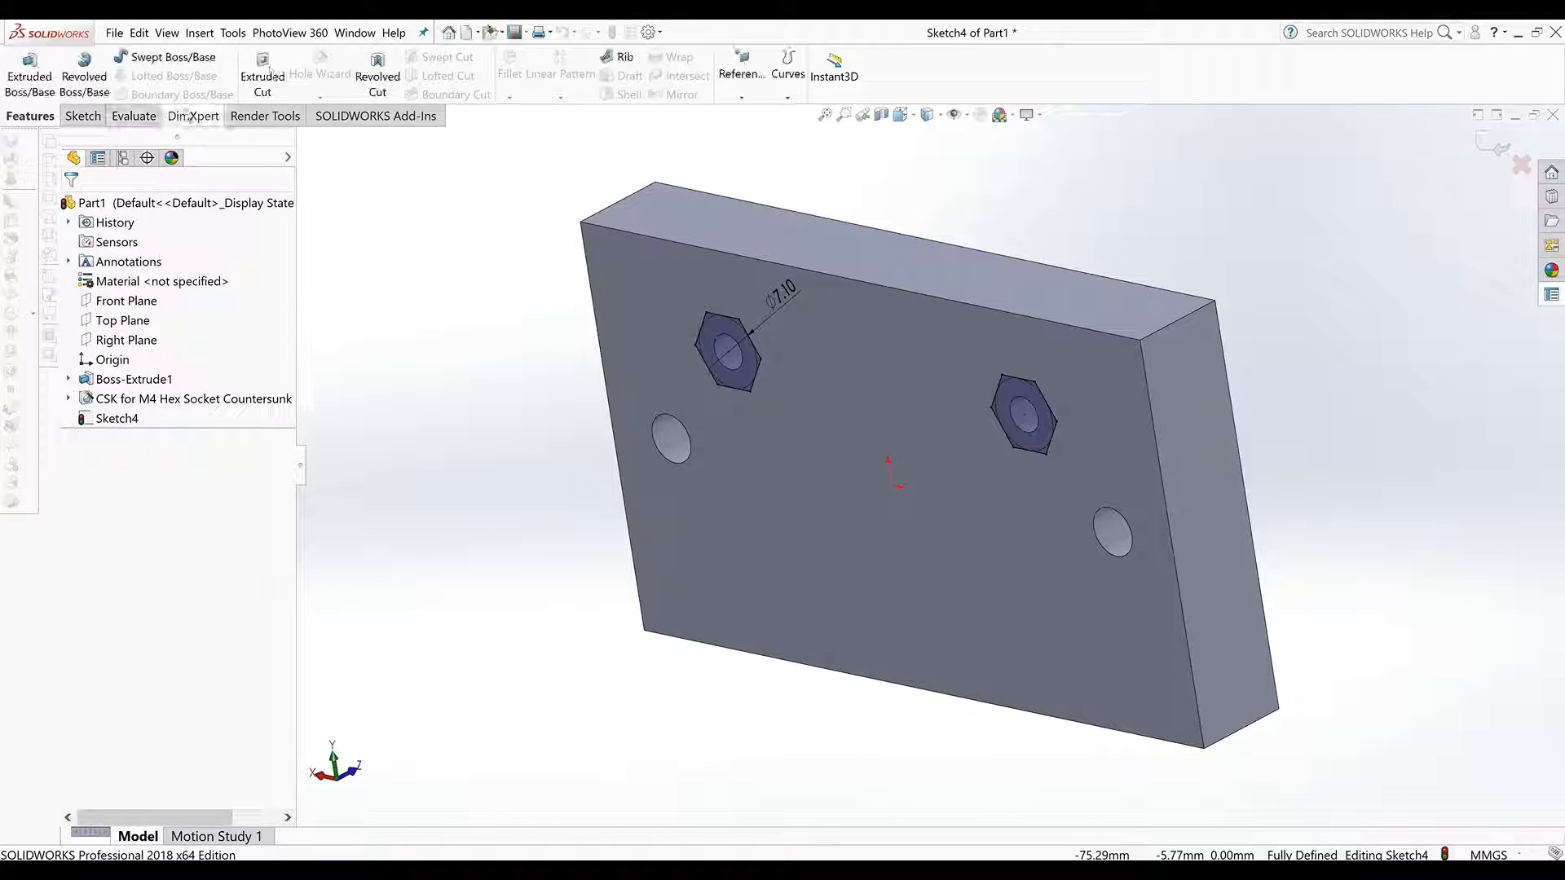
- Cut both hexagons into the plate's back face as a blind Extruded Cut from the sketch plane
left_click(260, 77)
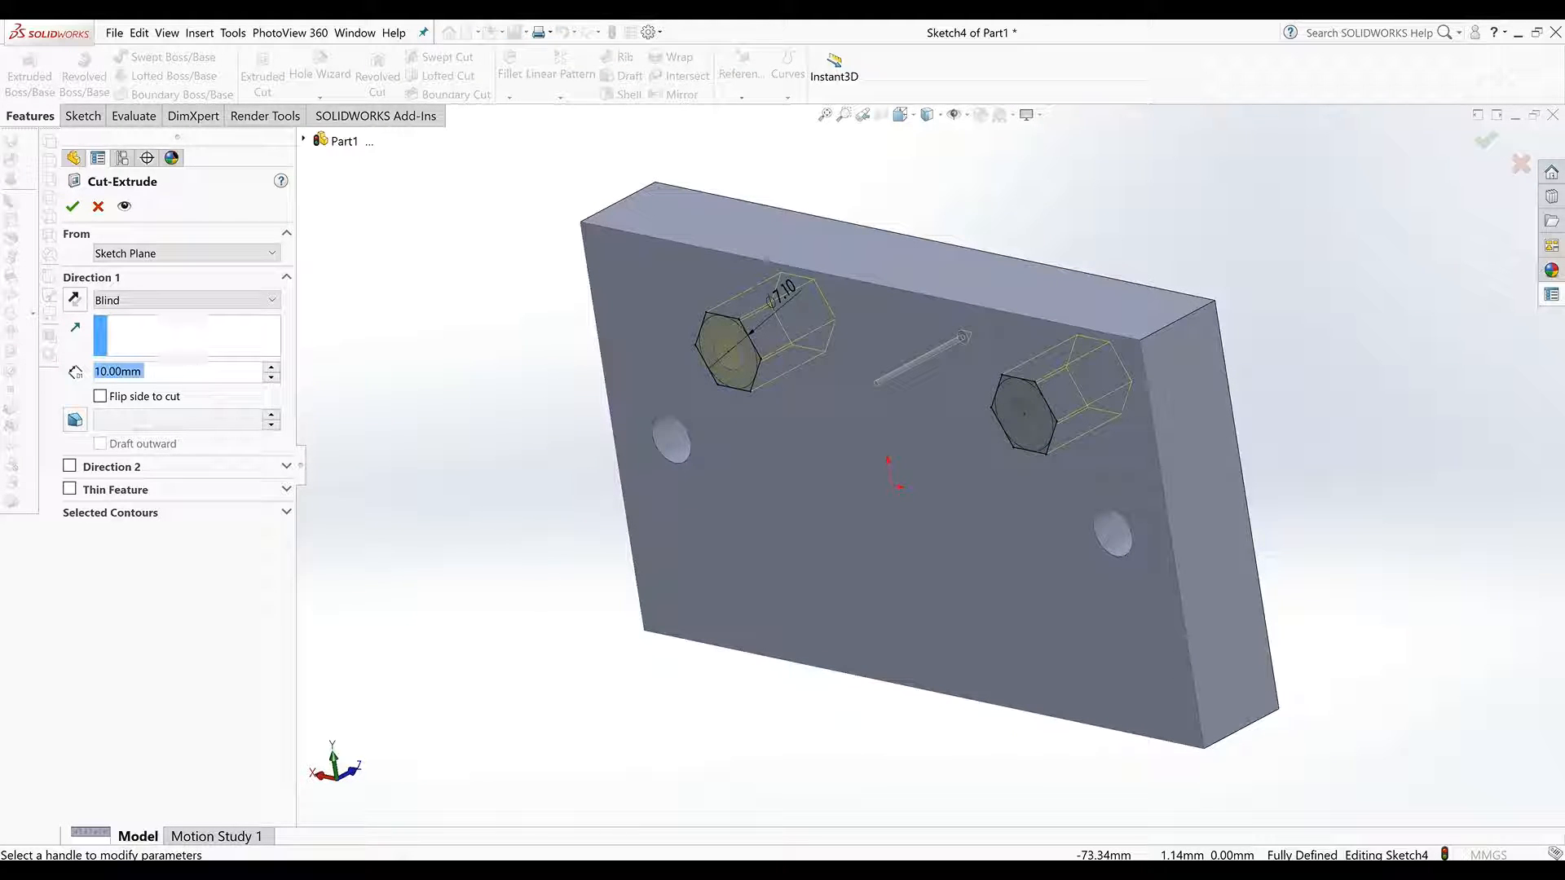
key("Return")
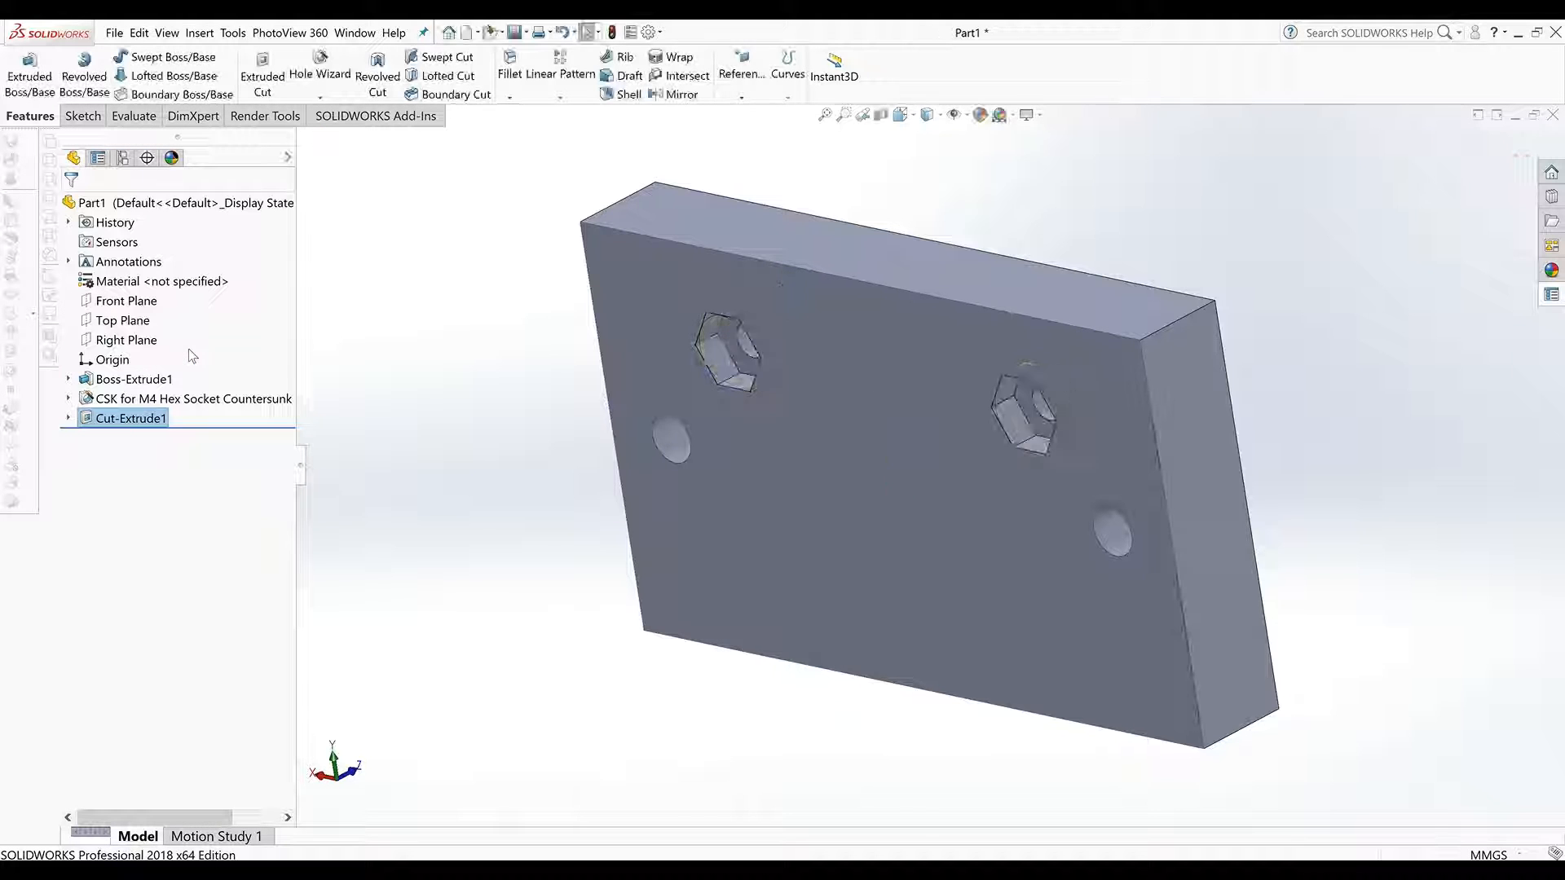
- Start a constant-size symmetric fillet and select the plate's four short corner edges
middle_click_drag(1024, 524, 1432, 548)
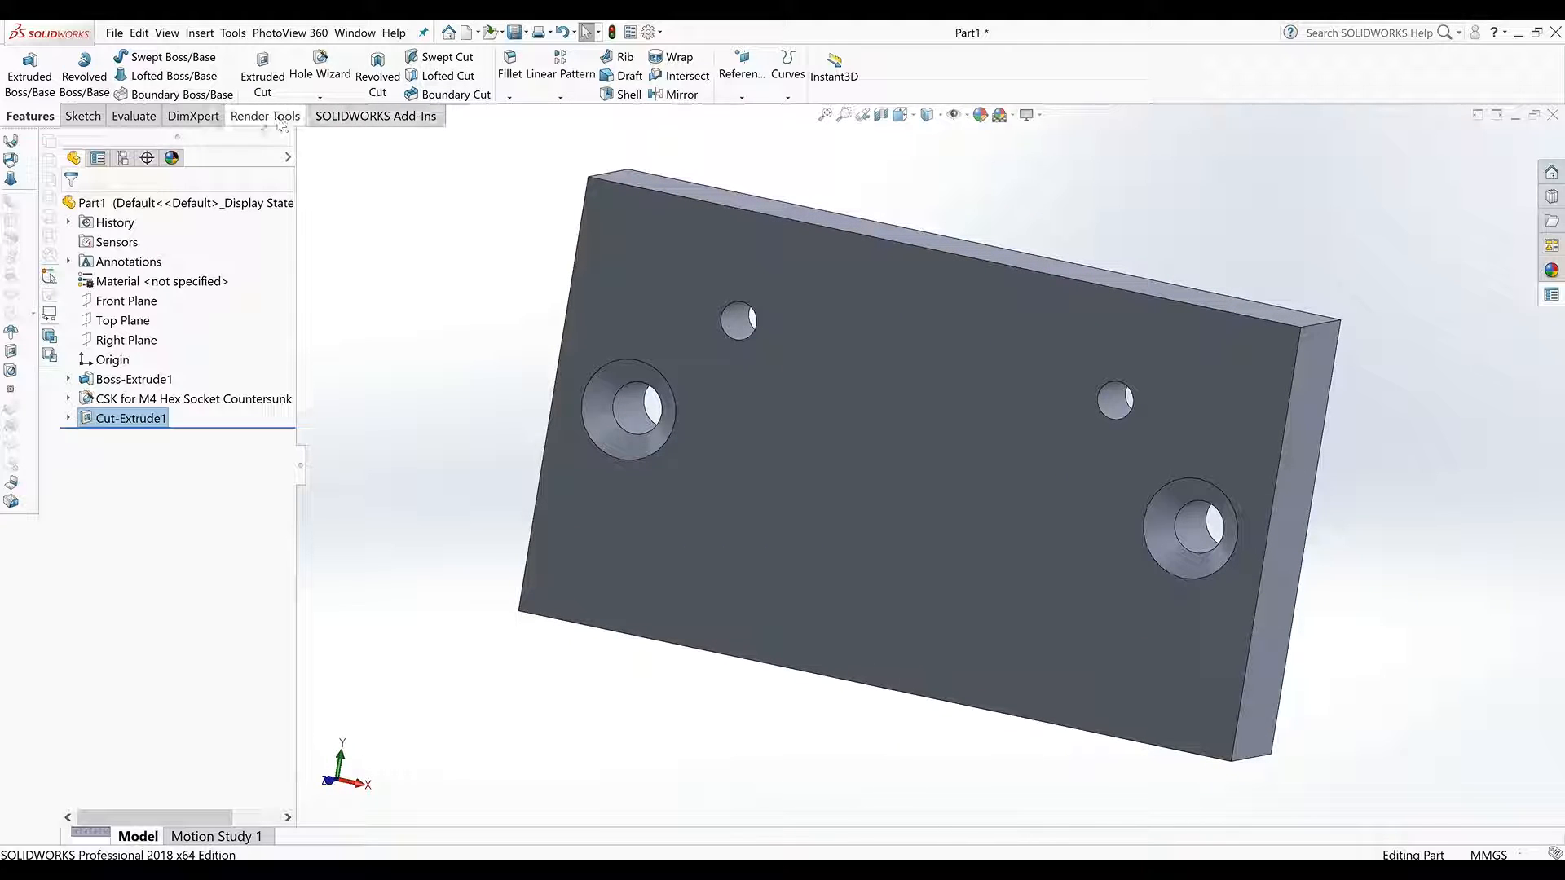
left_click(512, 62)
left_click(945, 249)
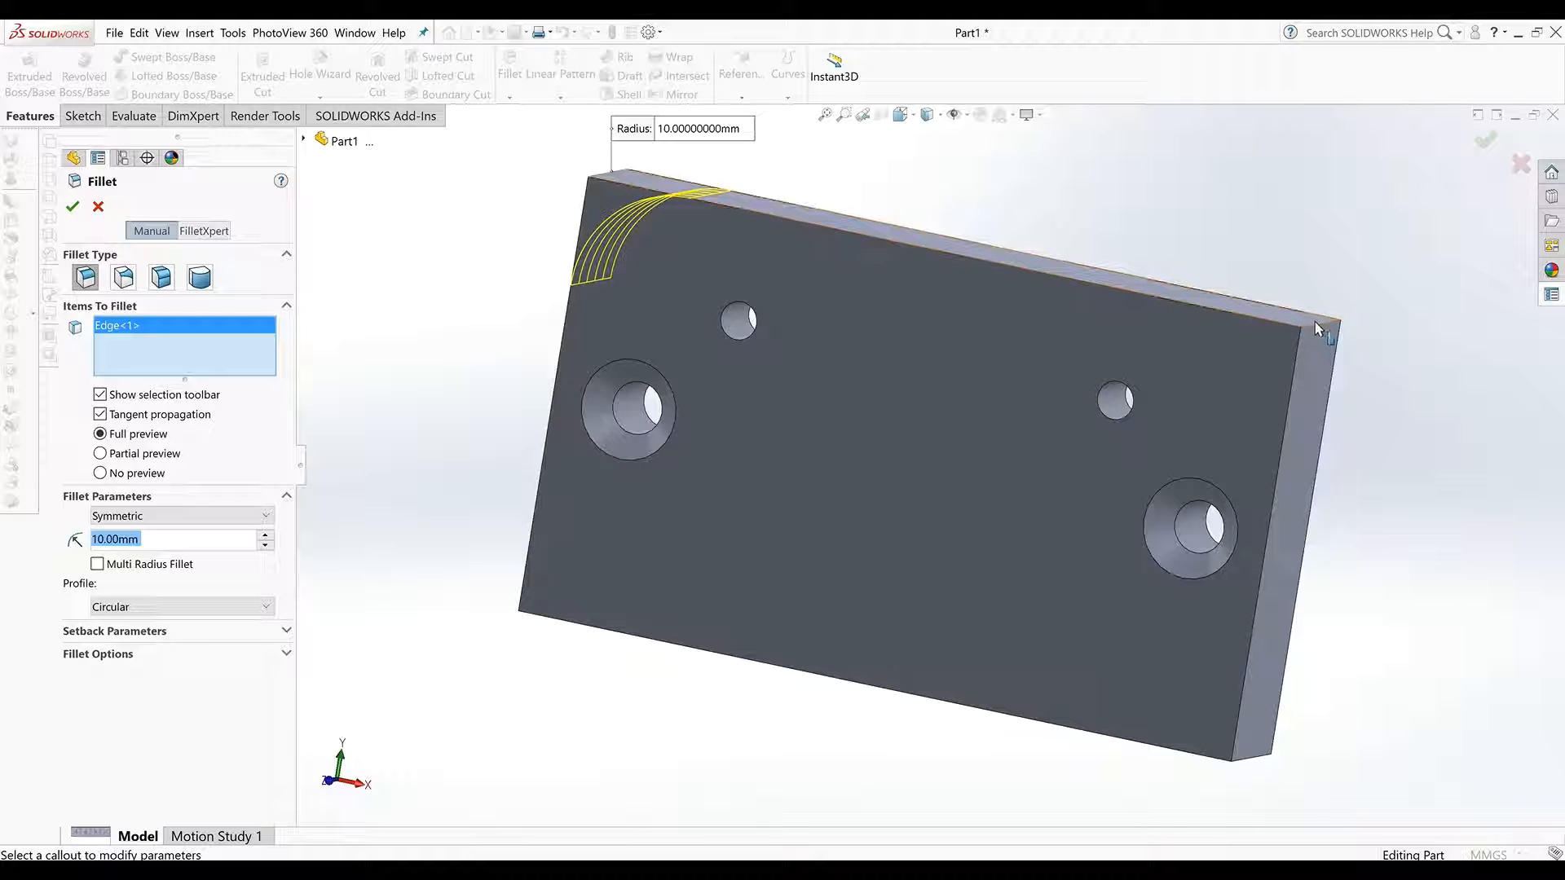
left_click(1250, 639)
middle_click_drag(1250, 639, 1262, 473)
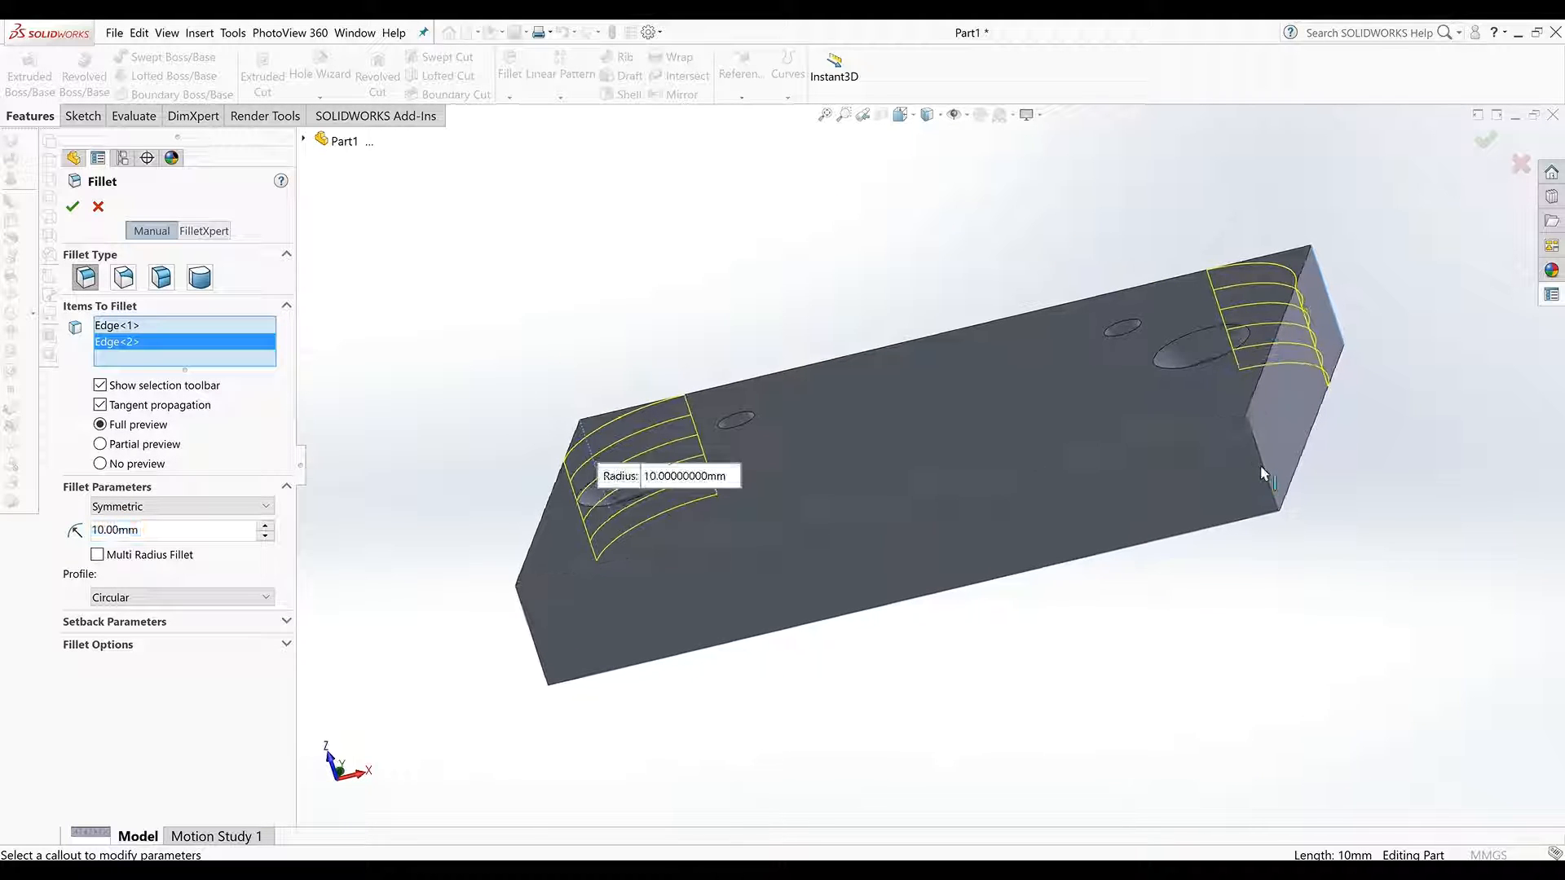
left_click(1262, 473)
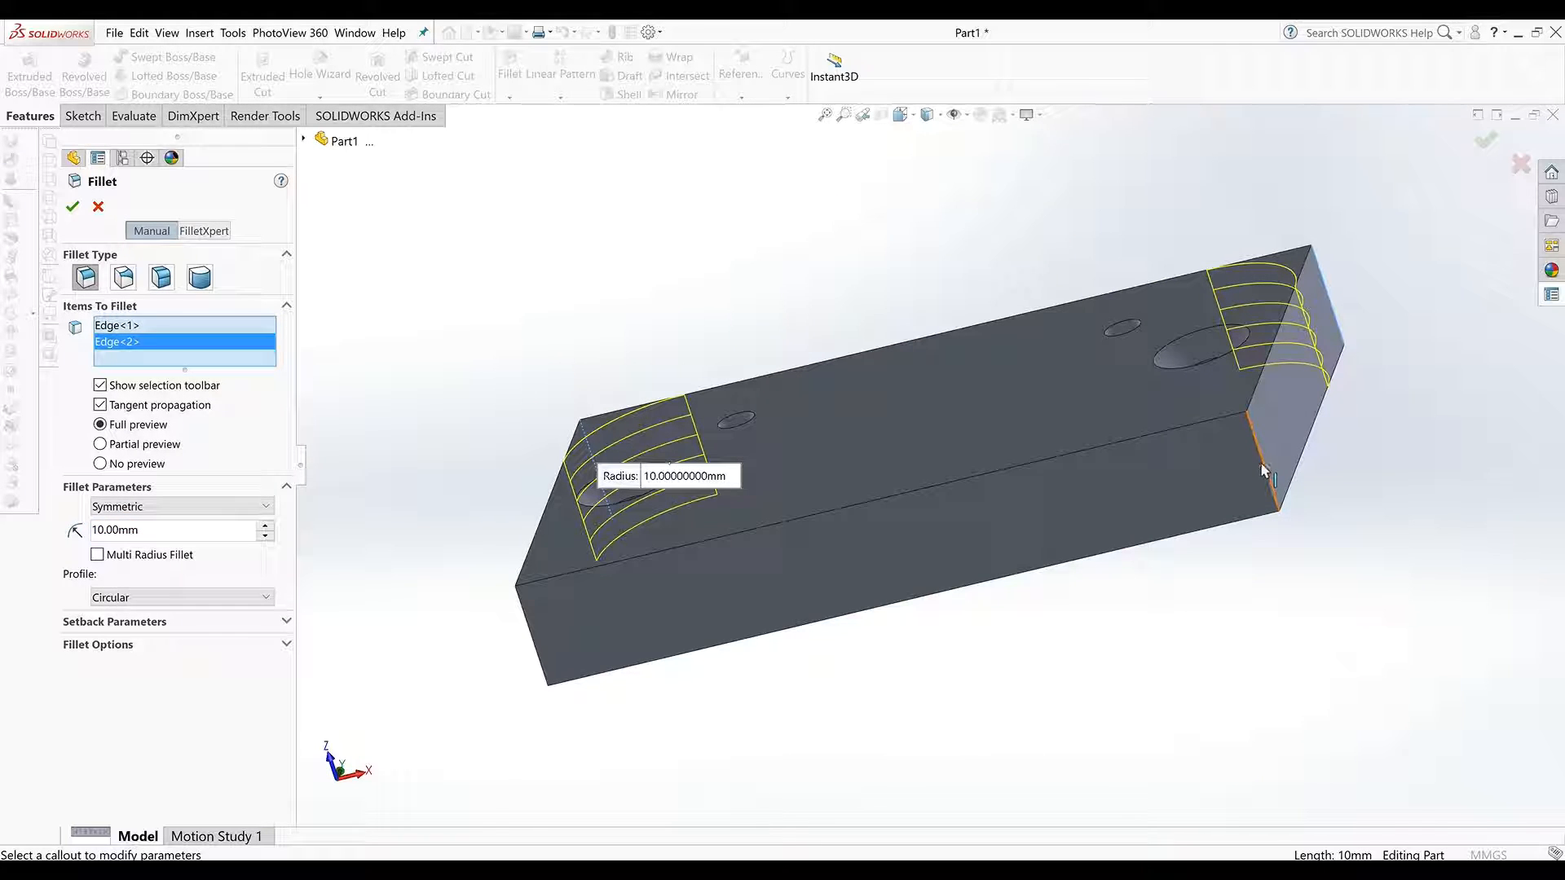
left_click(525, 623)
middle_click_drag(856, 516, 894, 766)
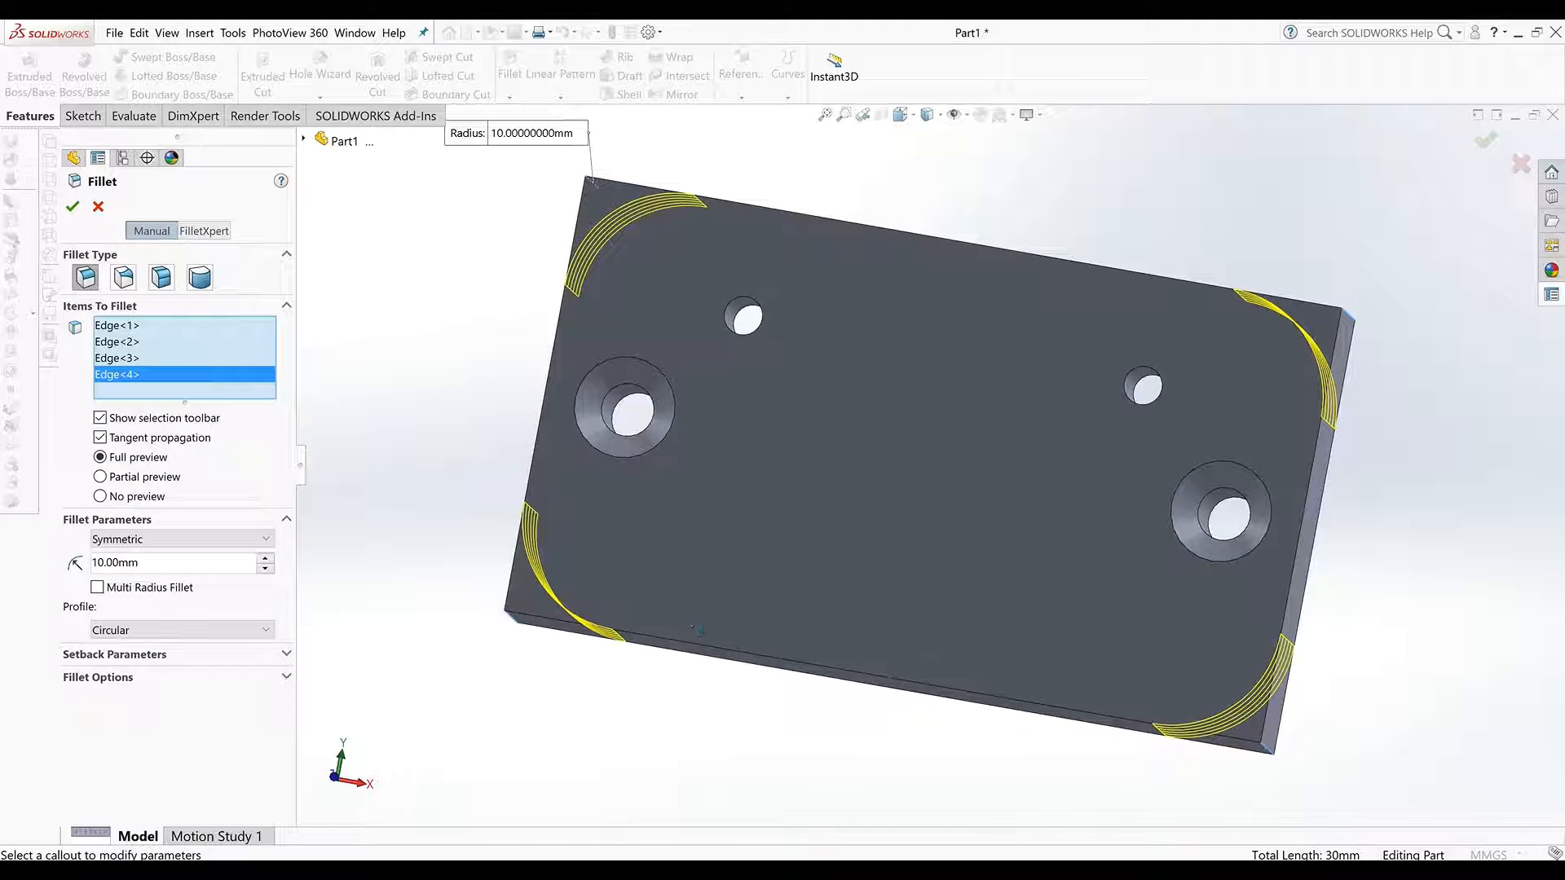
- Set the corner fillet radius to 20 mm and finish the fillet
left_click(179, 563)
type("20")
key("Return")
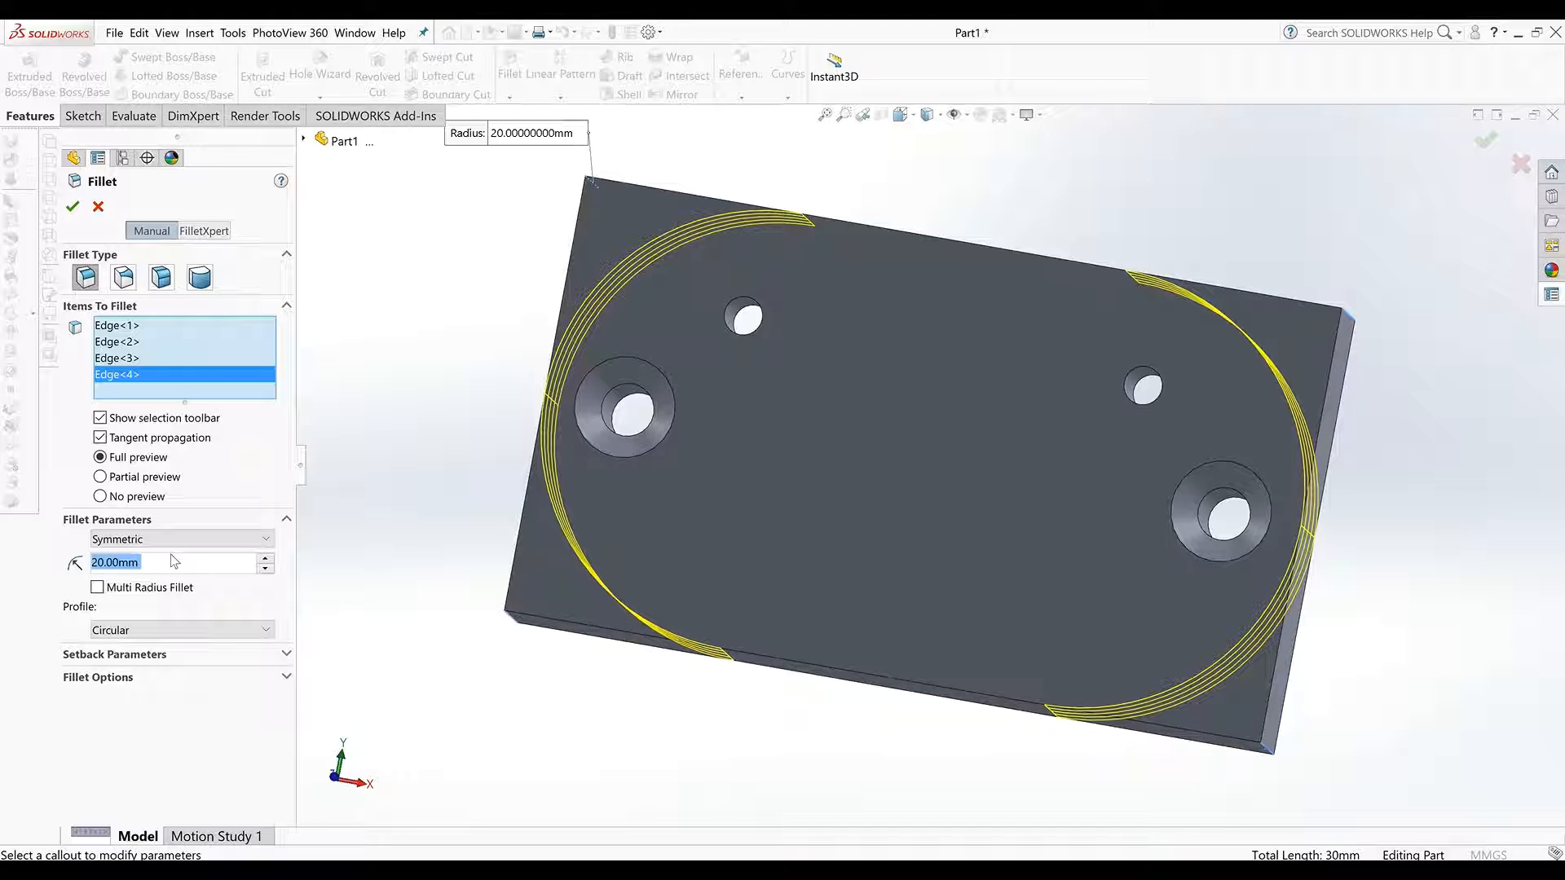
key("Return")
scroll(1000, 425, "up", 3)
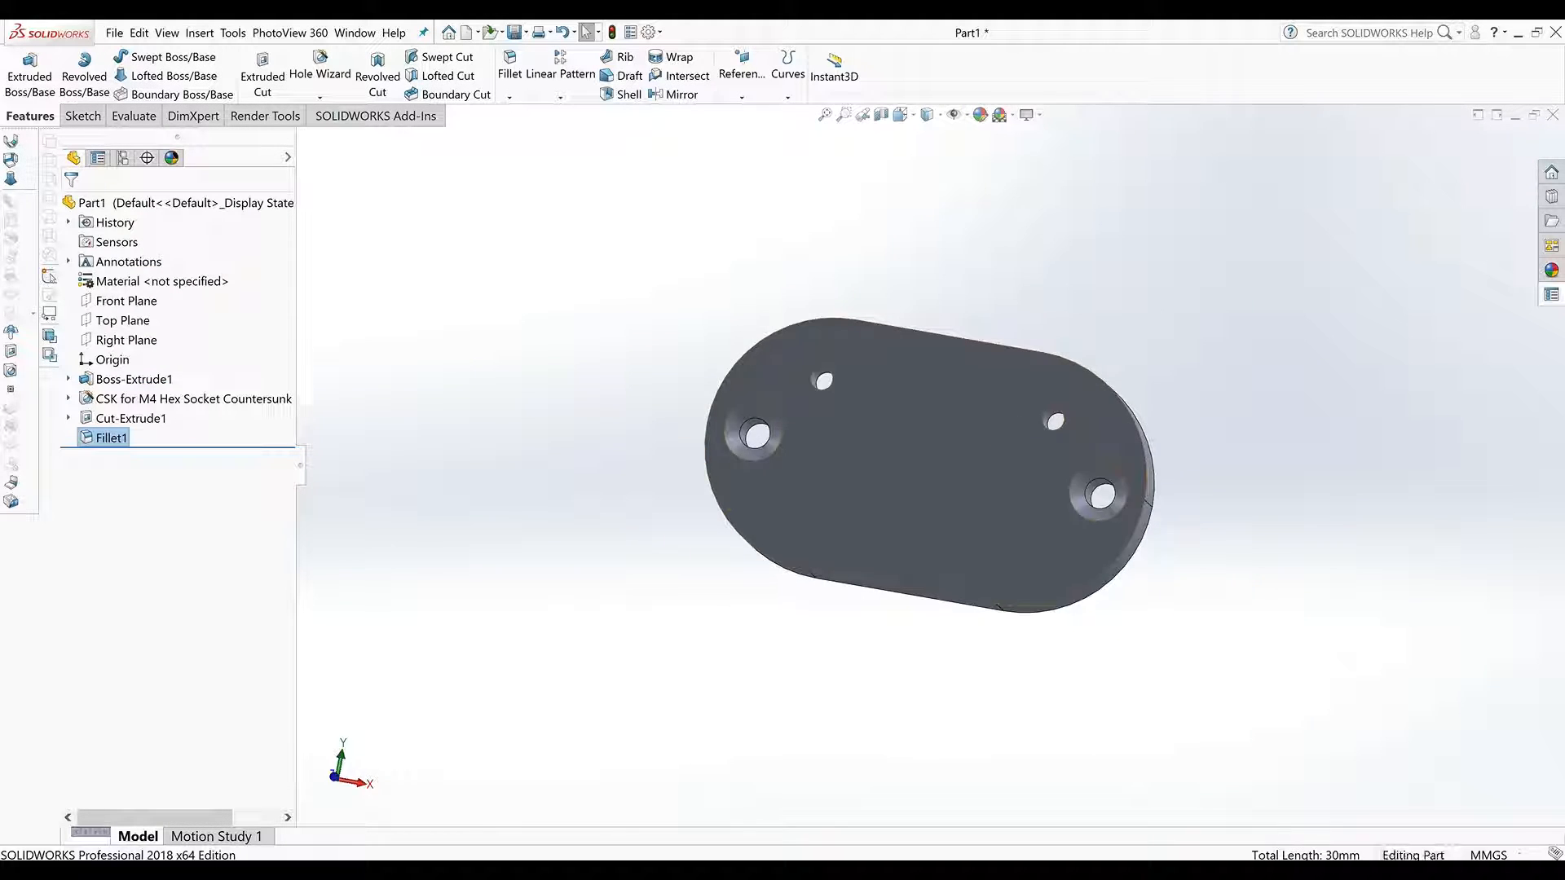
middle_click_drag(999, 428, 991, 467)
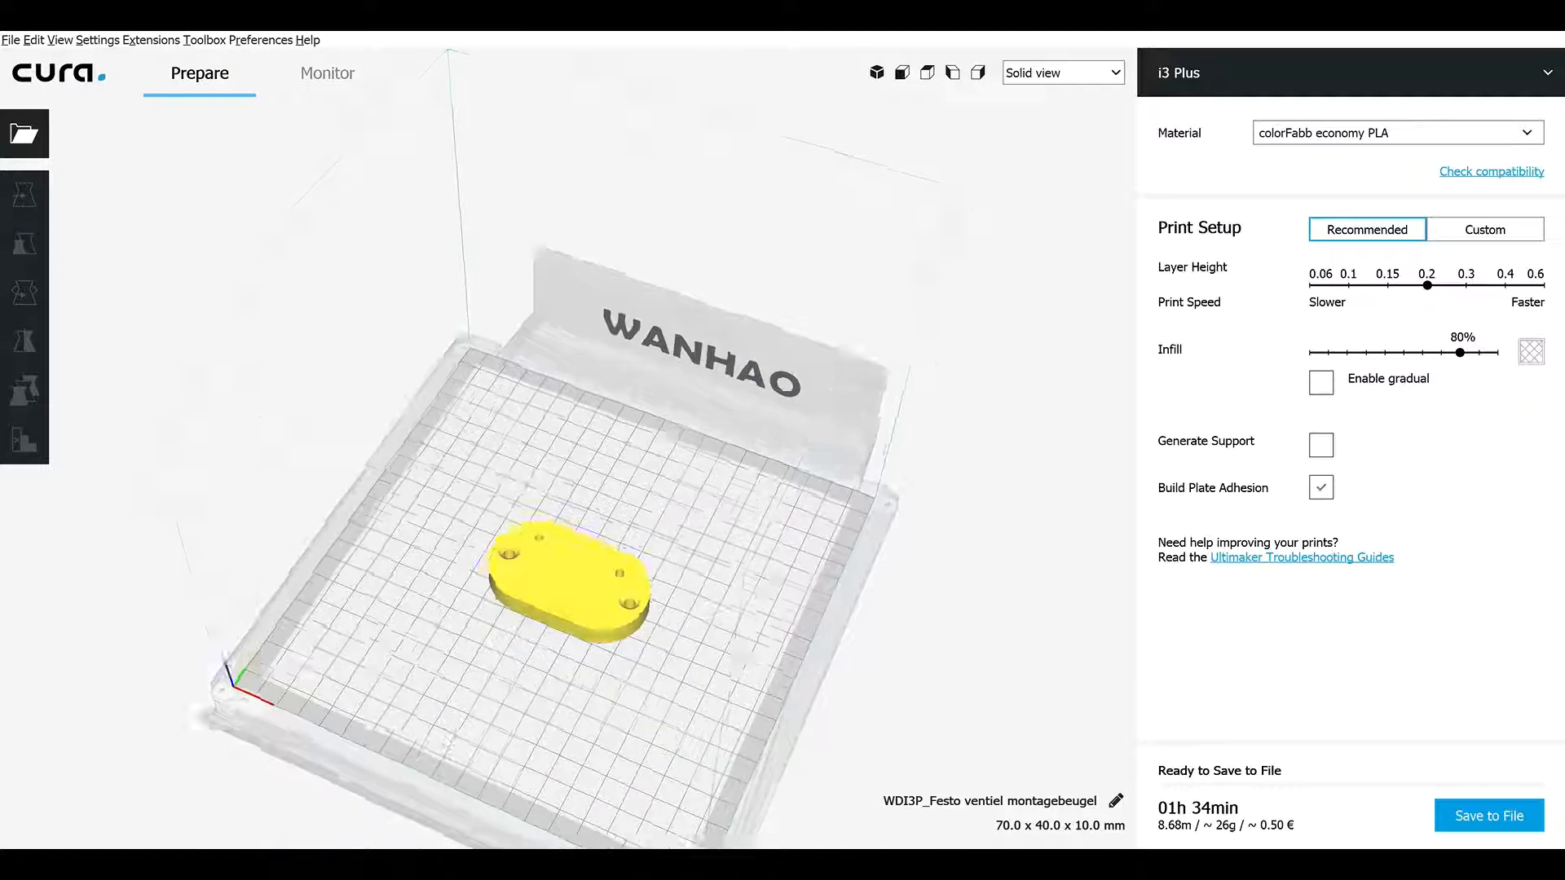
- Switch to Cura with the plate loaded and review its custom infill, cooling, support and build plate adhesion settings
right_click_drag(599, 530, 515, 693)
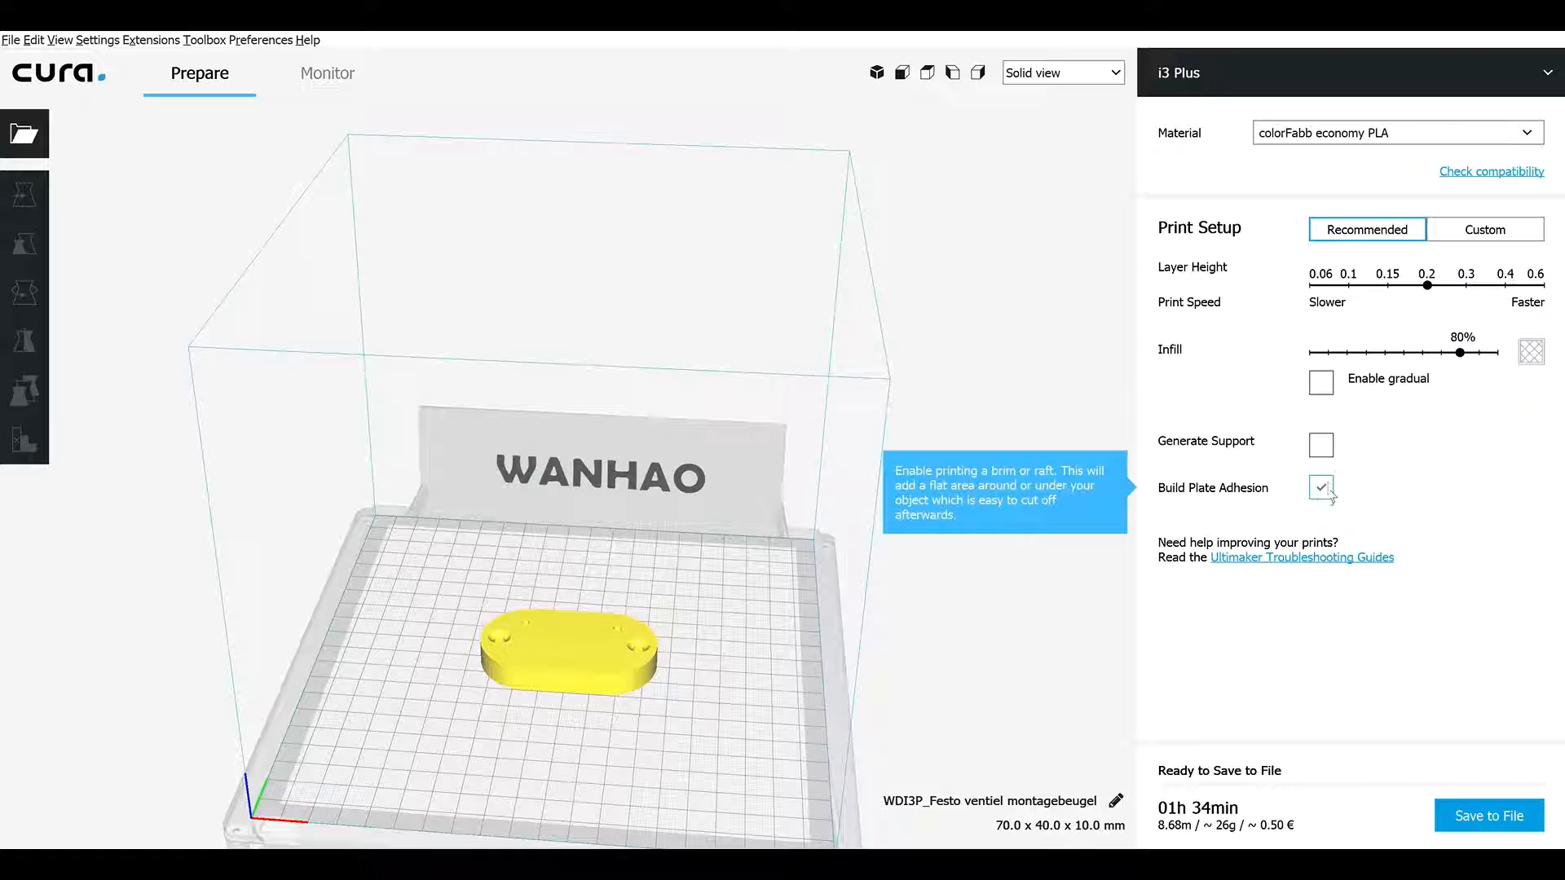
left_click(1439, 236)
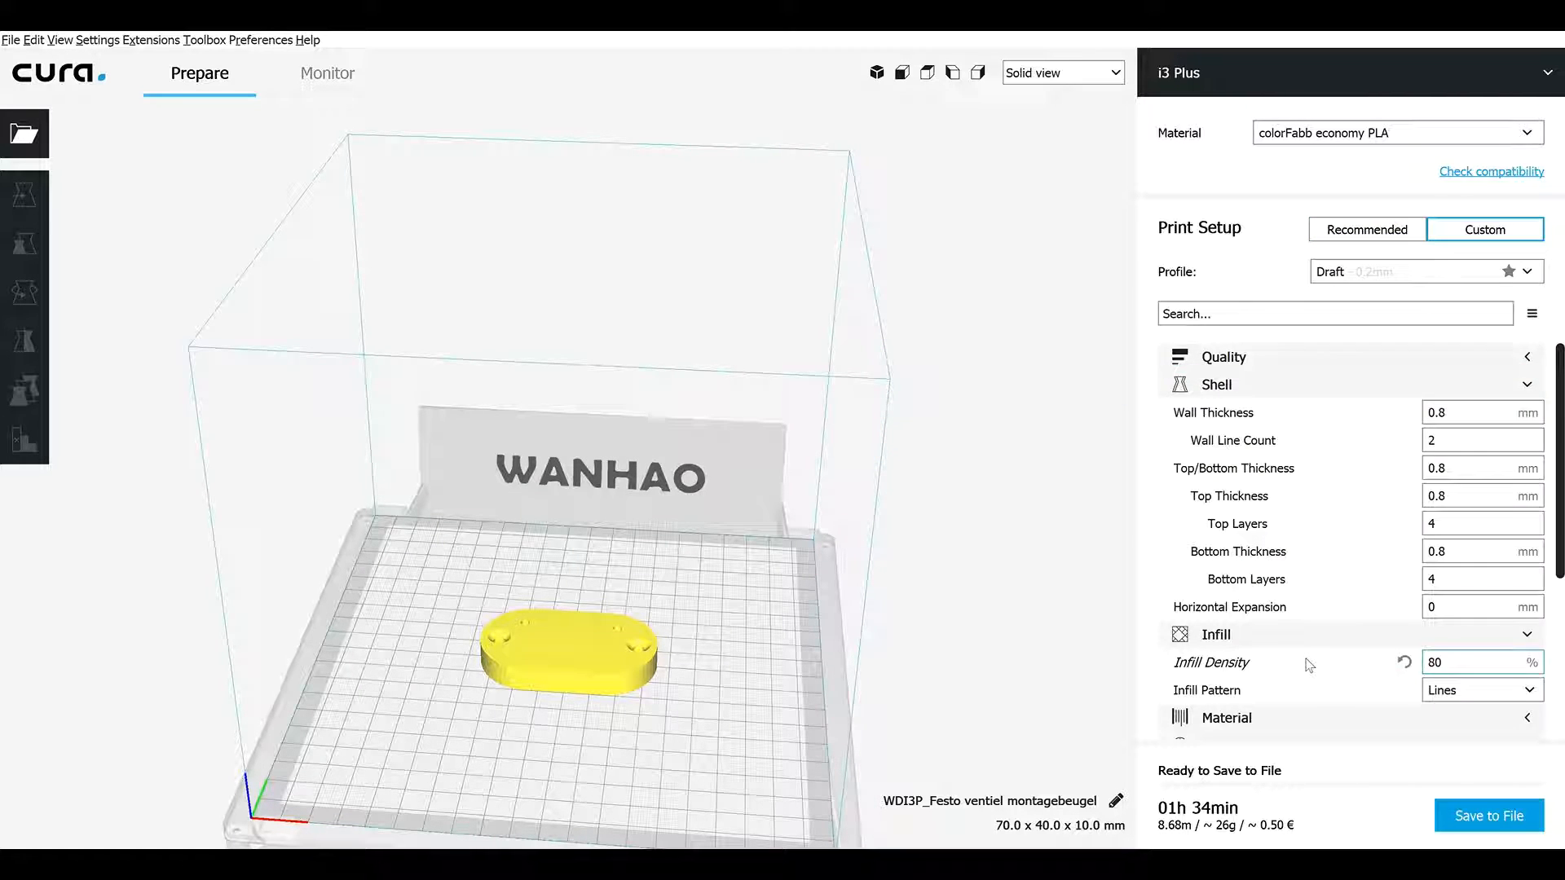
scroll(1309, 664, "down", 5)
mouse_move(1260, 701)
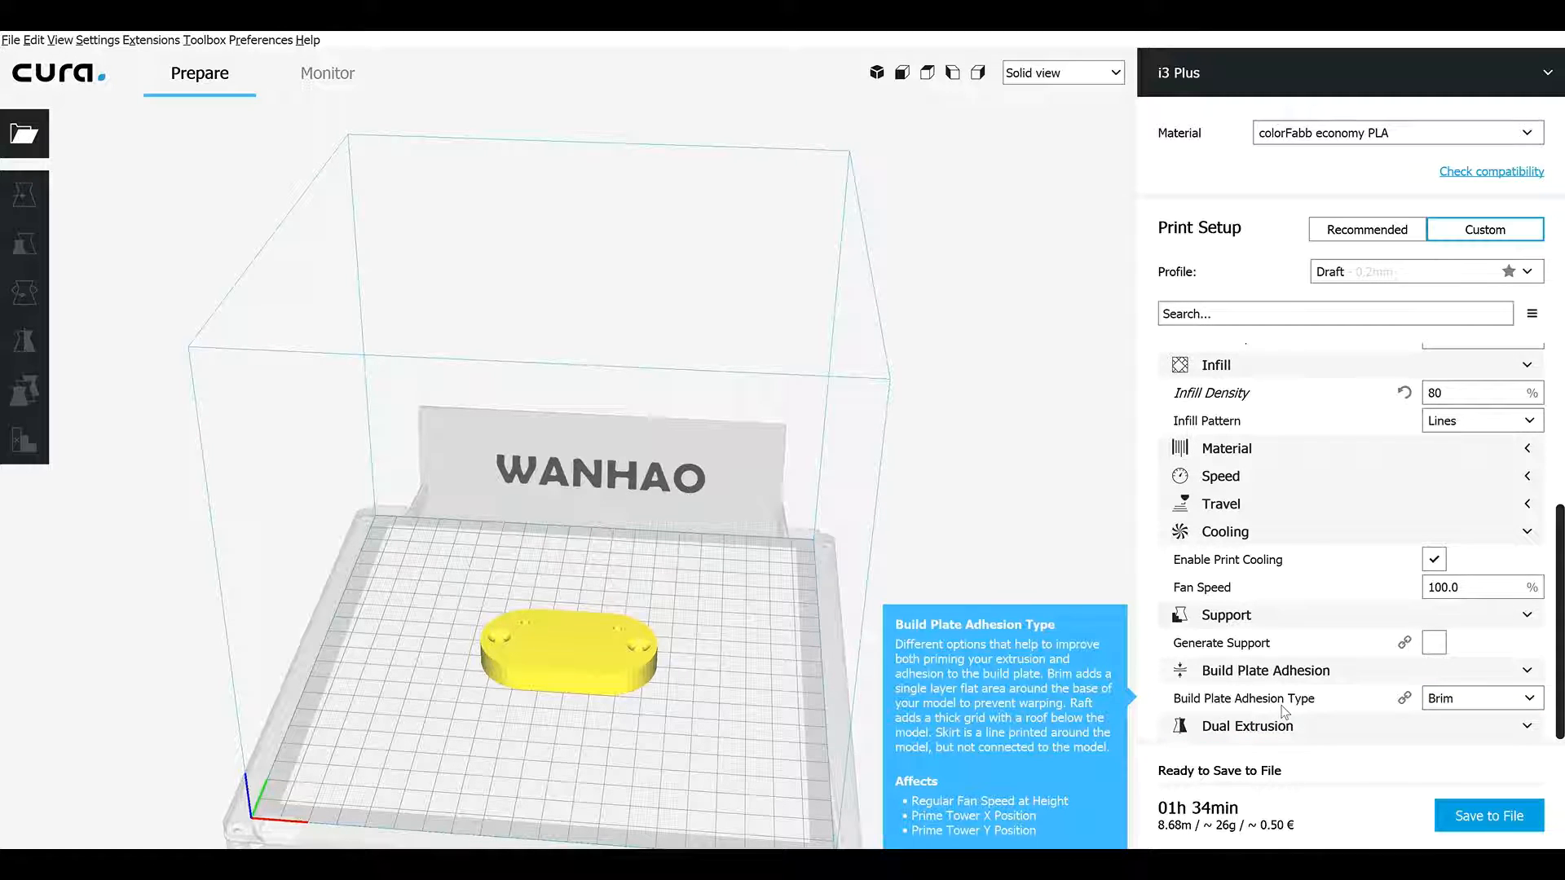
left_click(1366, 235)
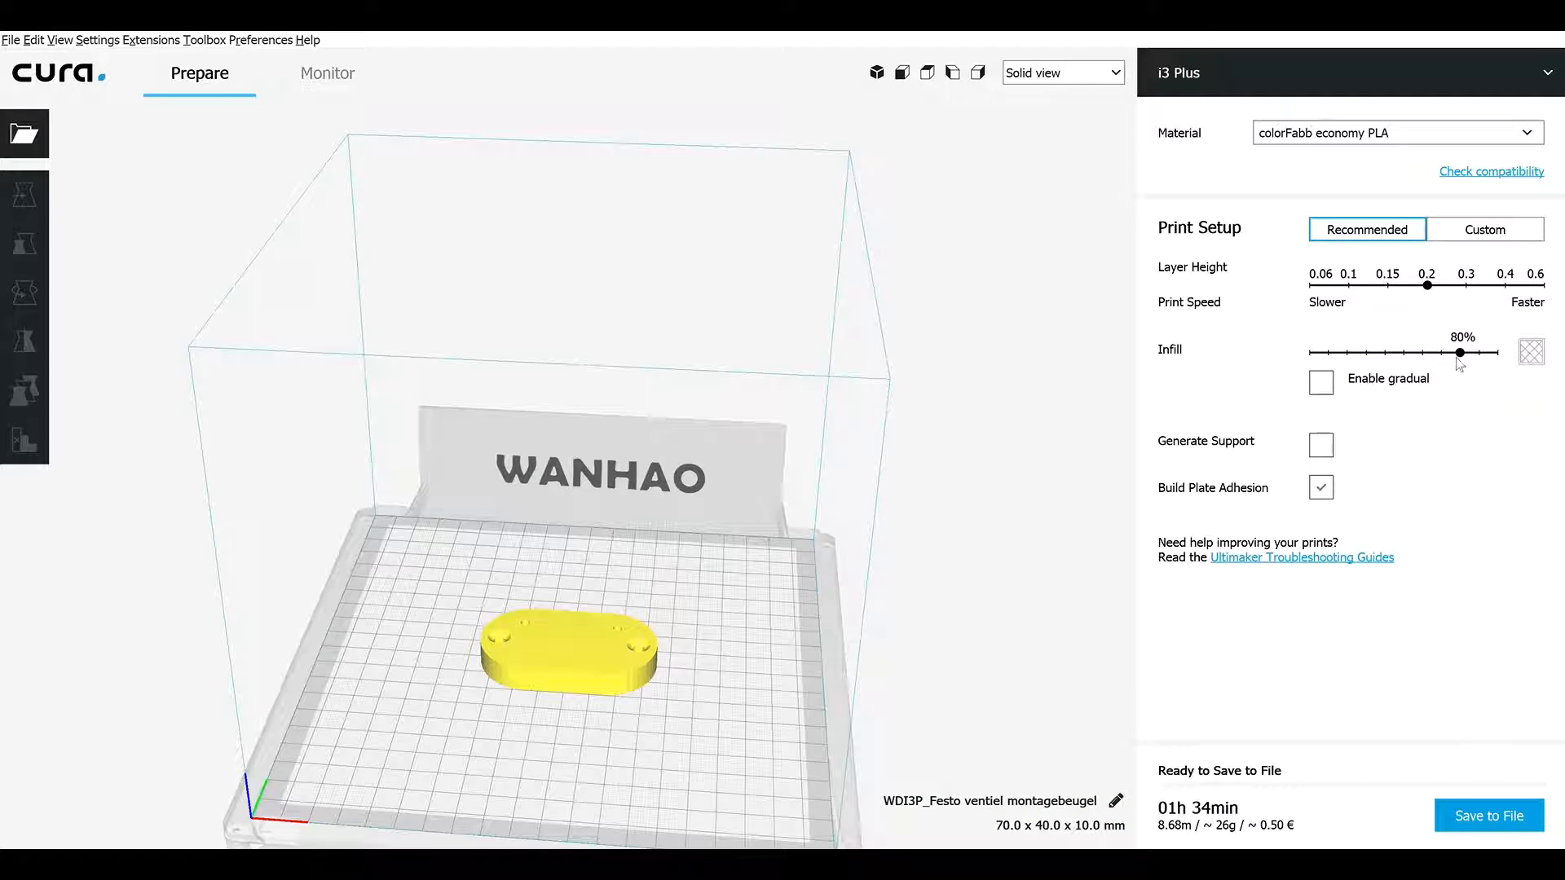
- Enable Generate Support for the plate and display the sliced model in Layer view
left_click(1331, 453)
left_click(1058, 131)
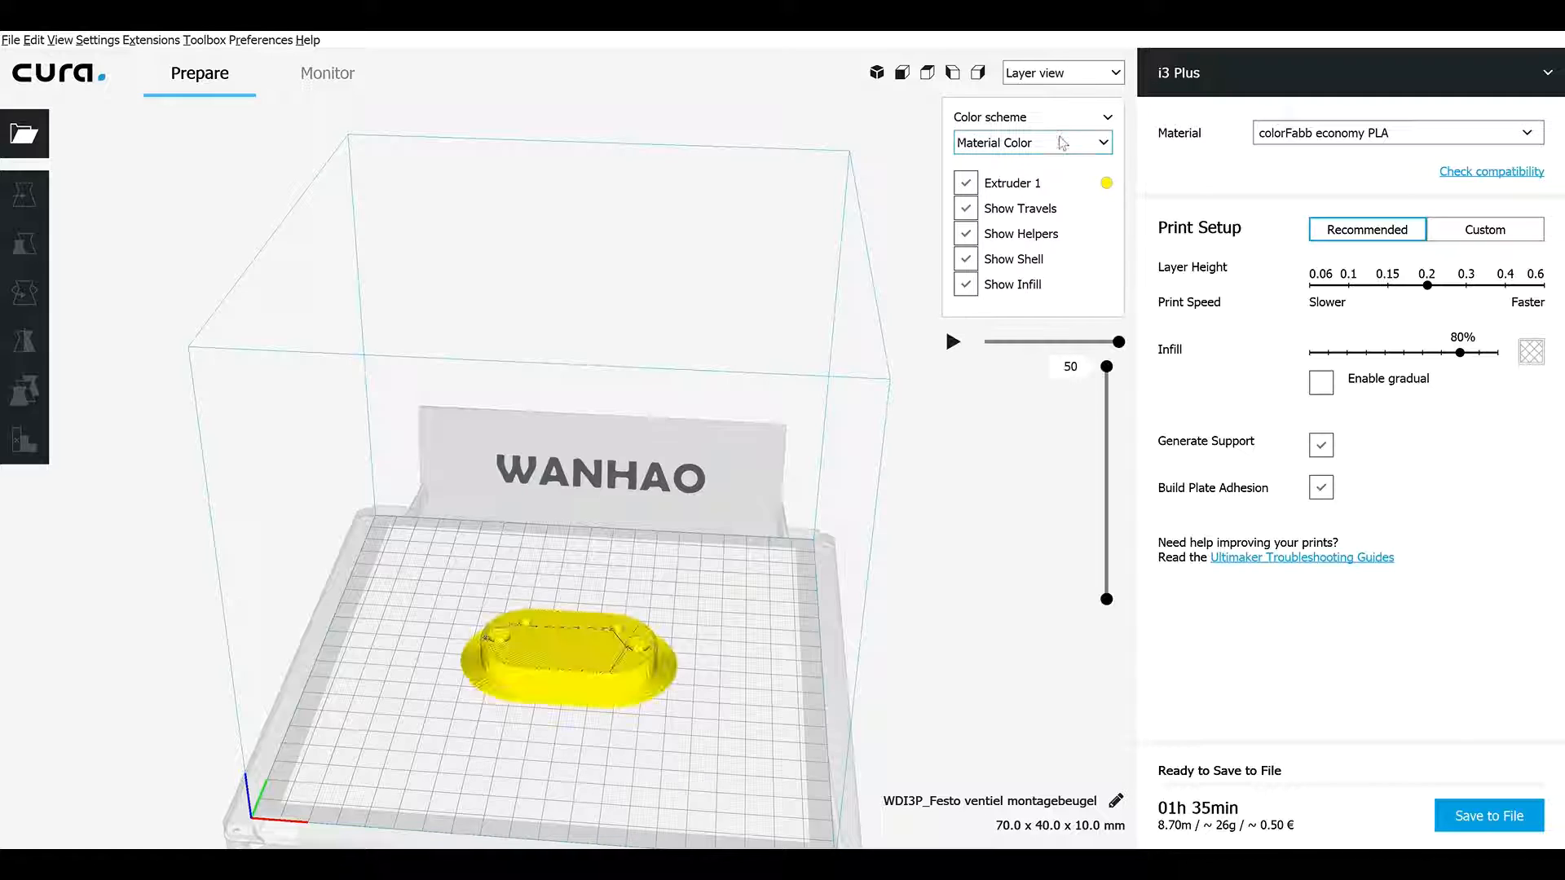
- Examine the sliced plate between layer 1 and layer 50, including the hexagonal pockets, holes and brim
left_click_drag(1109, 377, 1106, 599)
right_click_drag(607, 748, 945, 326)
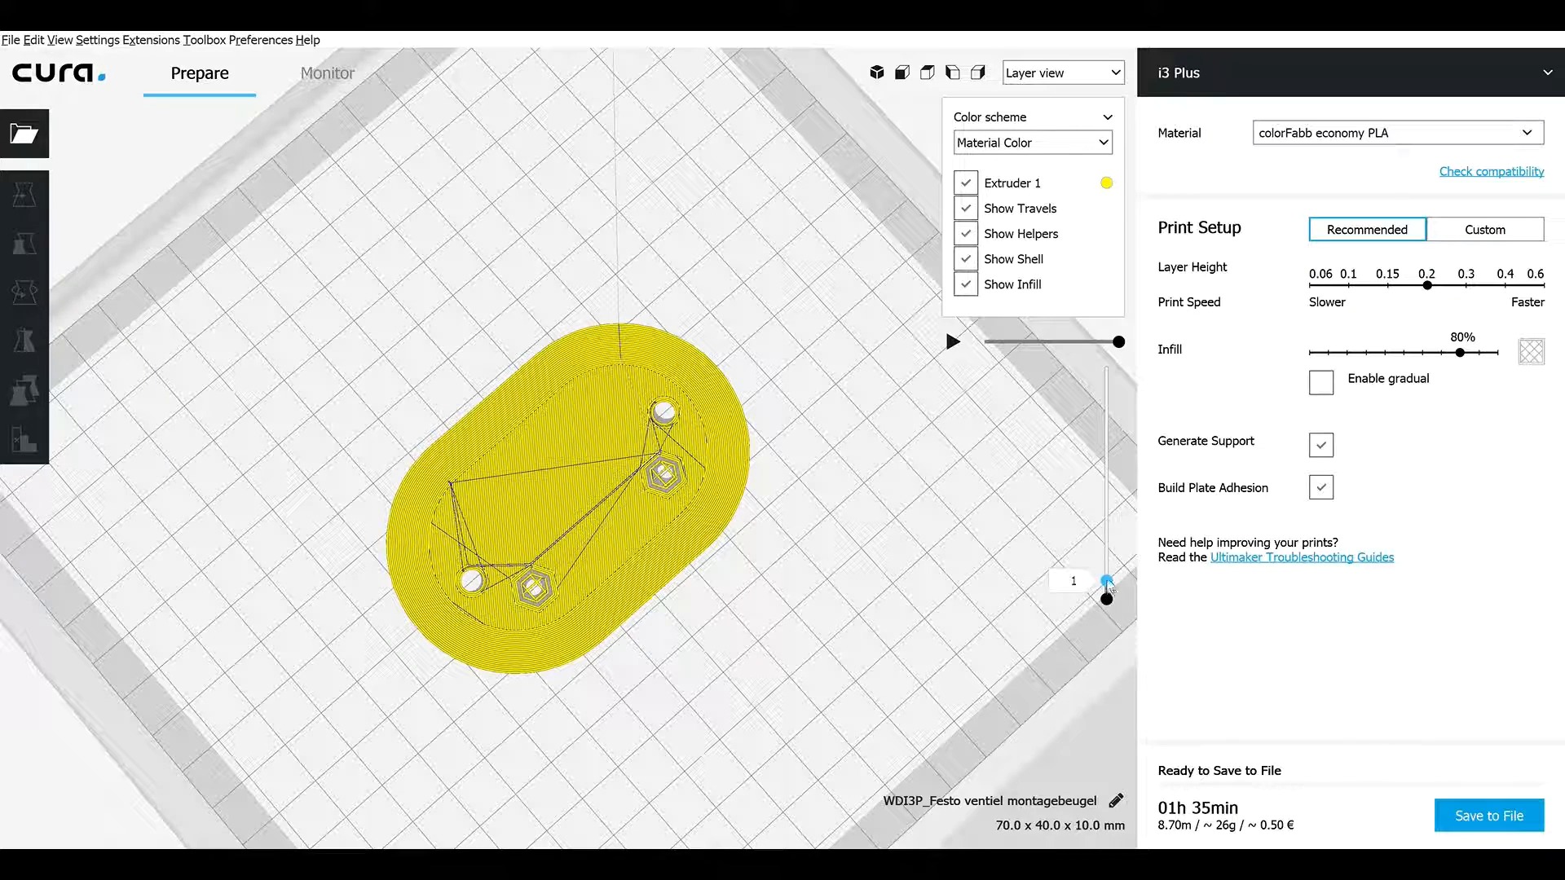
left_click_drag(1107, 580, 1123, 366)
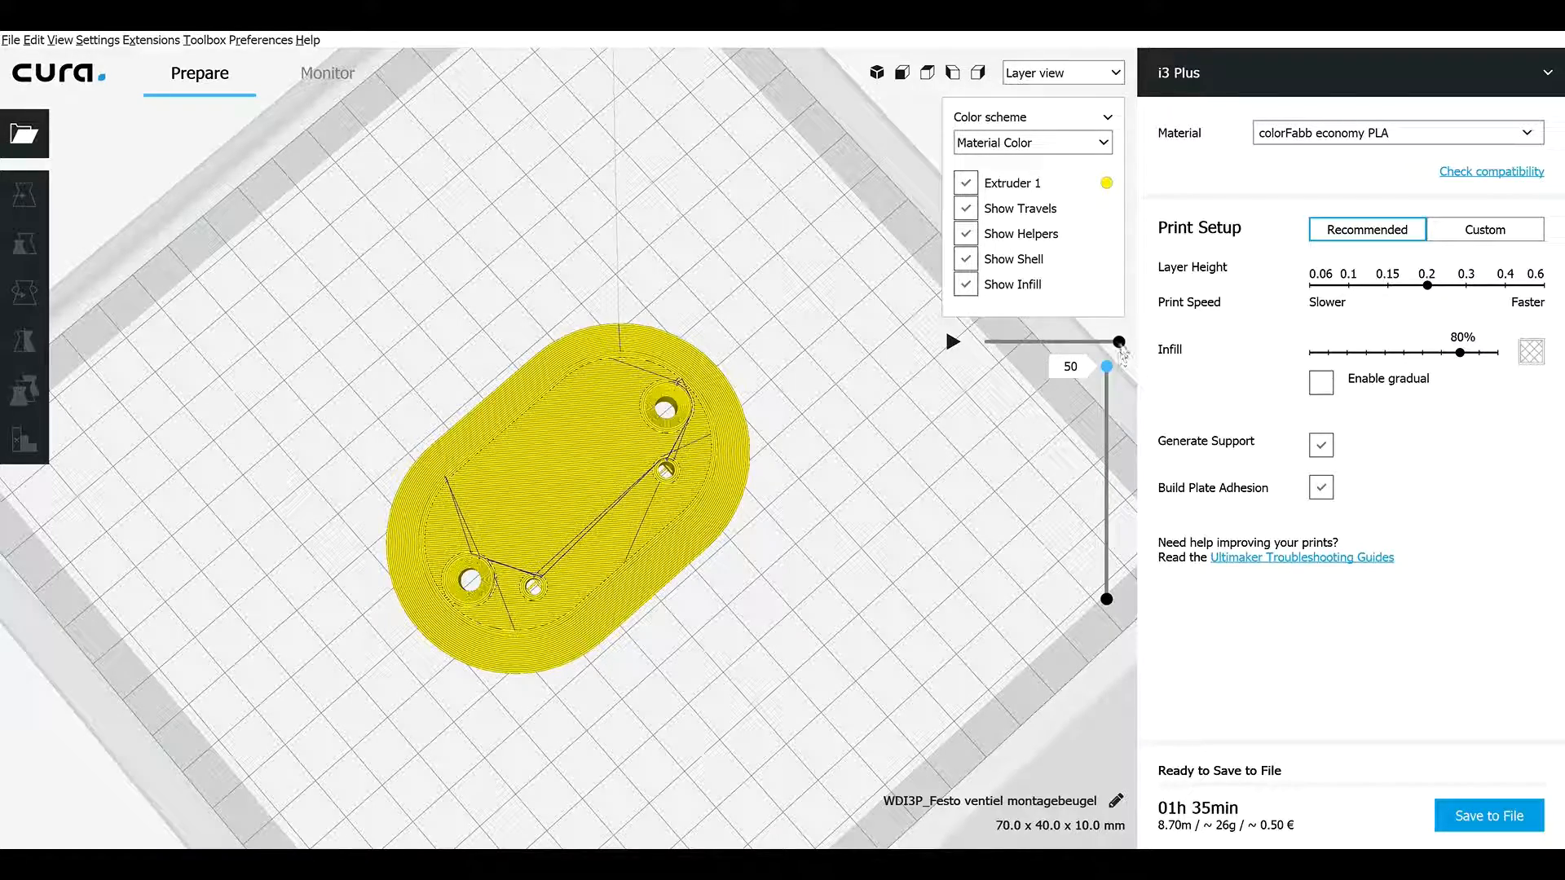
right_click_drag(780, 583, 3, 514)
scroll(761, 657, "up", 1)
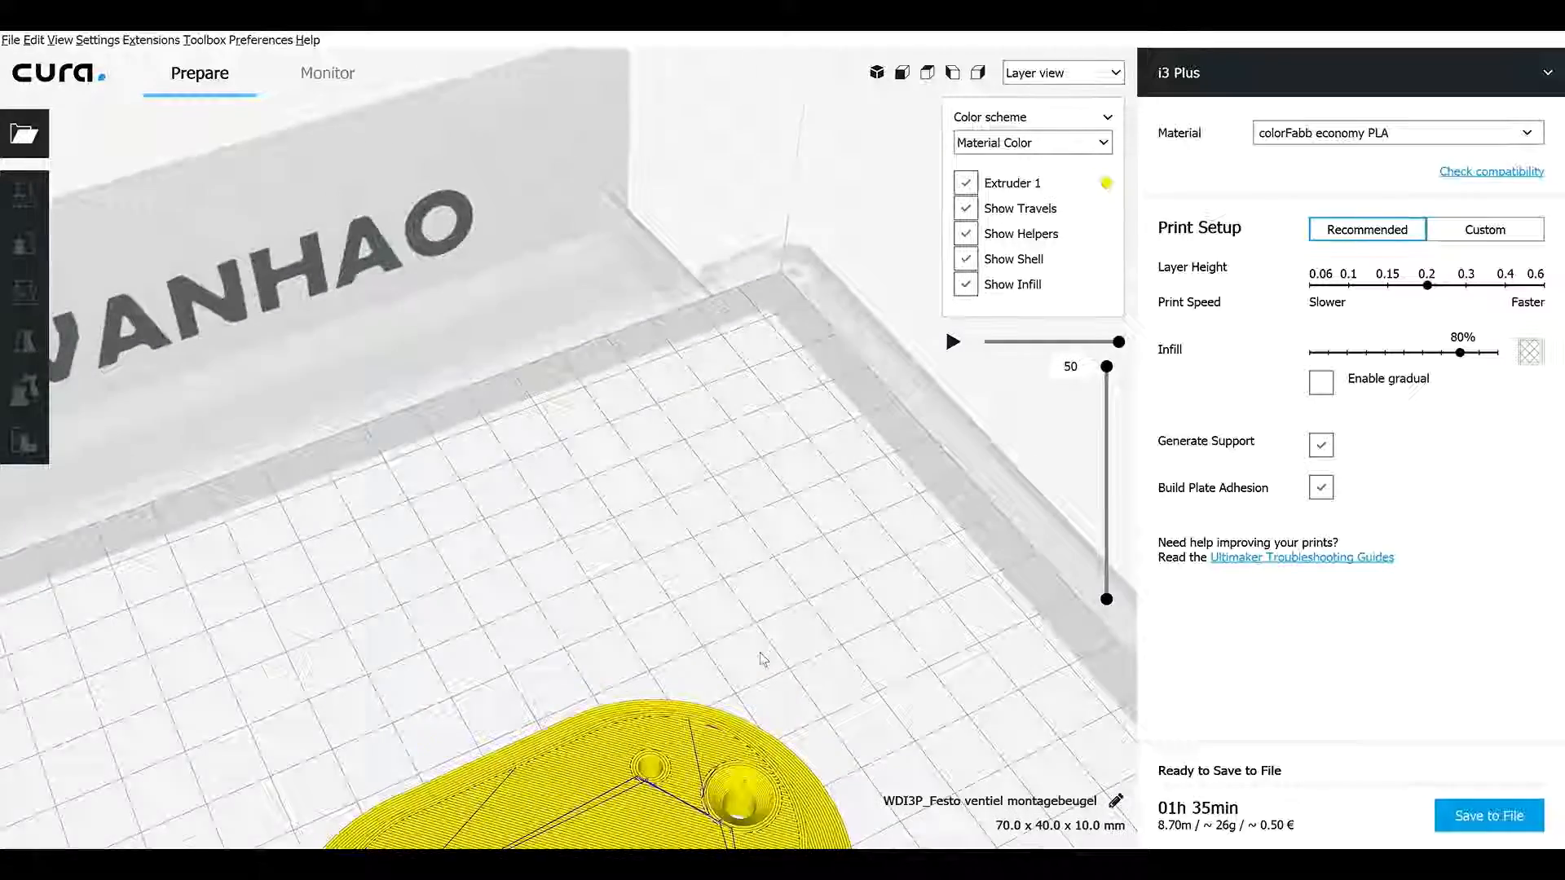